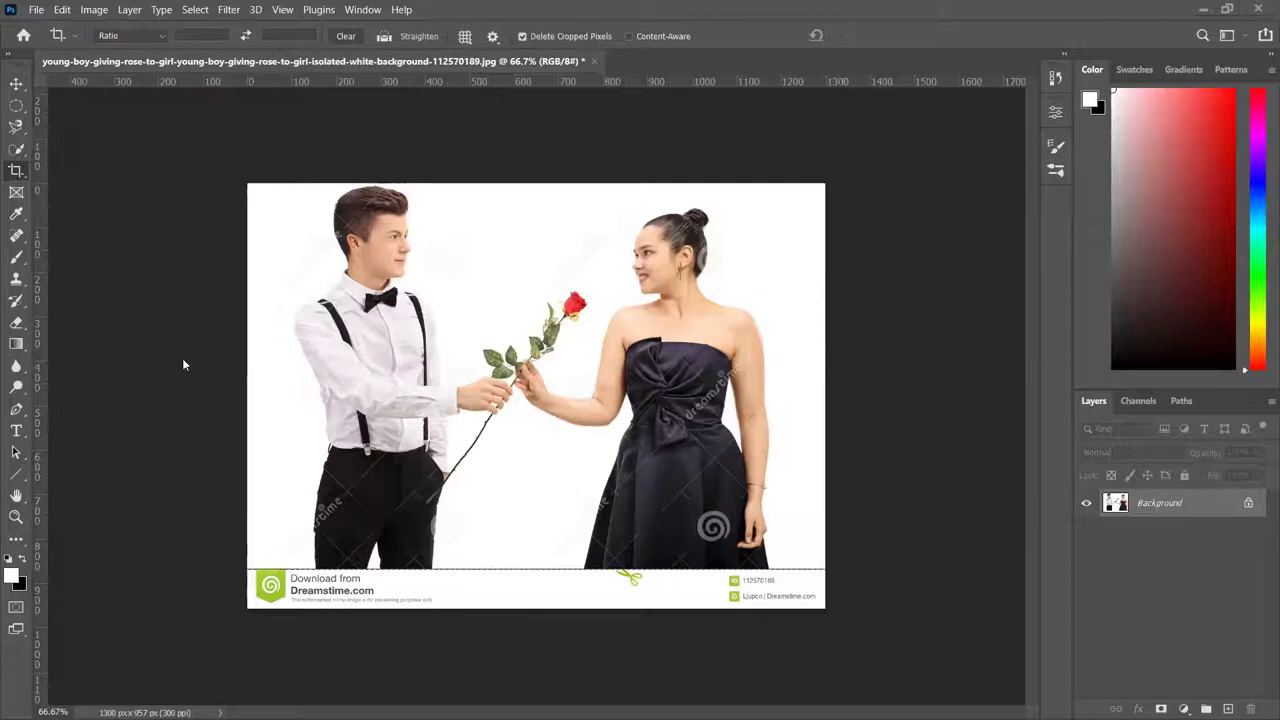
- Unlock the Background layer and crop off the bottom watermark strip, leaving 1300 × 870 px
left_click(1248, 506)
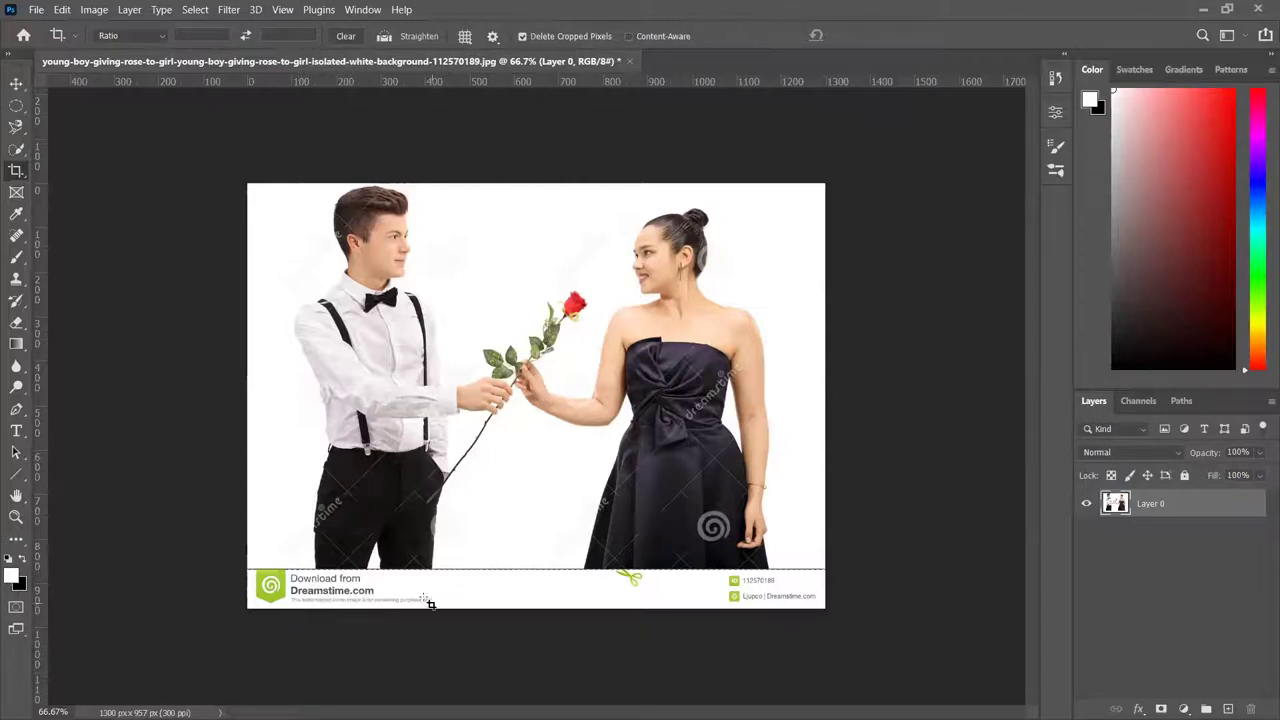
left_click(22, 178)
left_click_drag(532, 607, 537, 594)
left_click(869, 36)
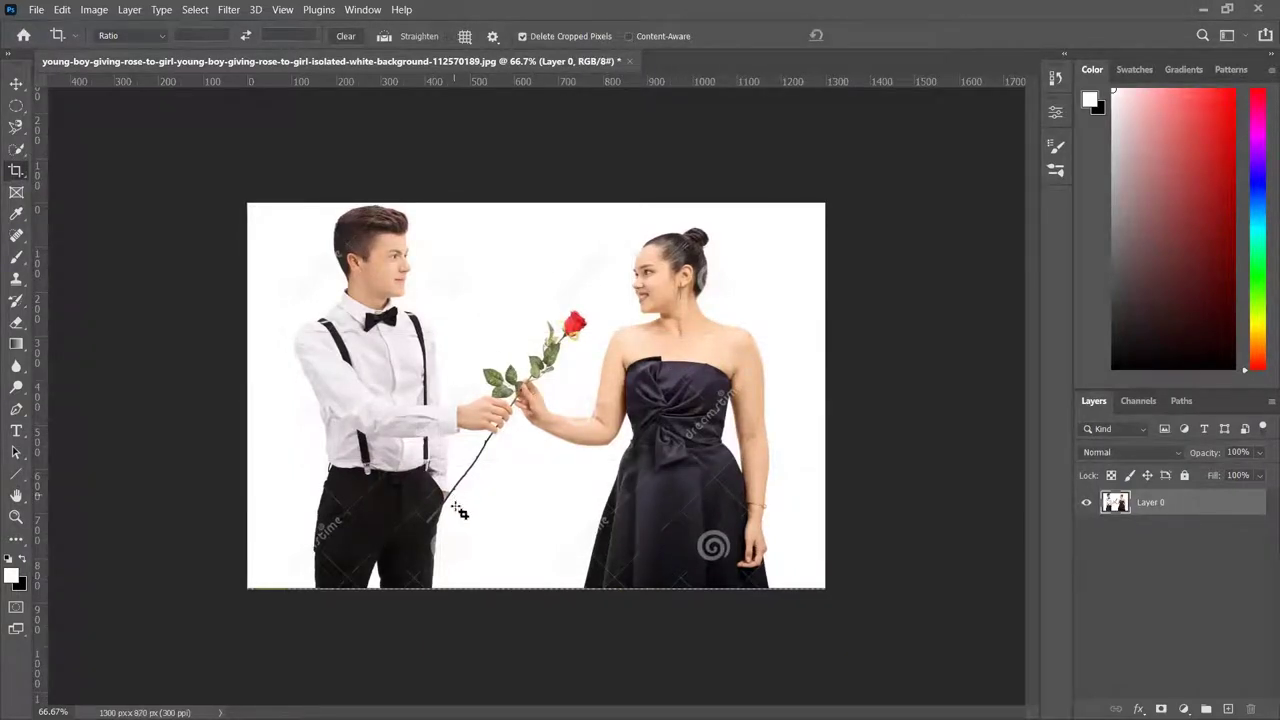
left_click(93, 10)
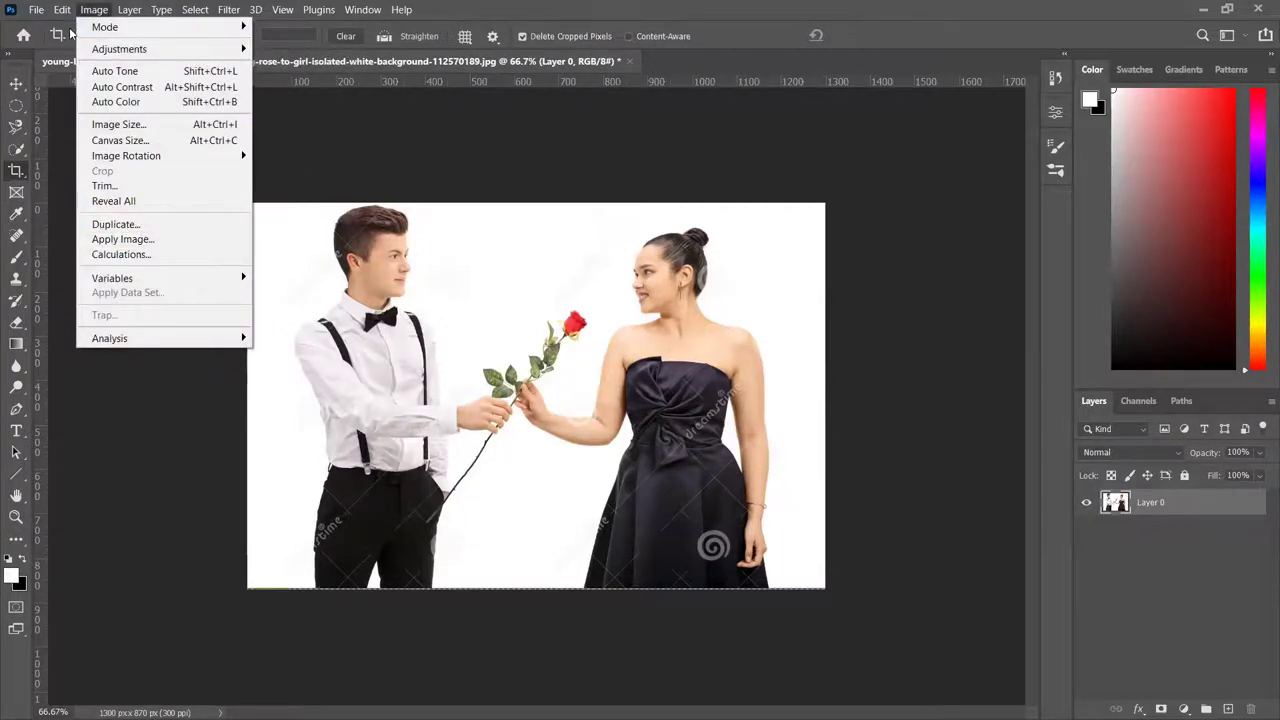
- Apply Image > Adjustments > Desaturate to strip all colour from the photo
mouse_move(62, 12)
mouse_move(170, 283)
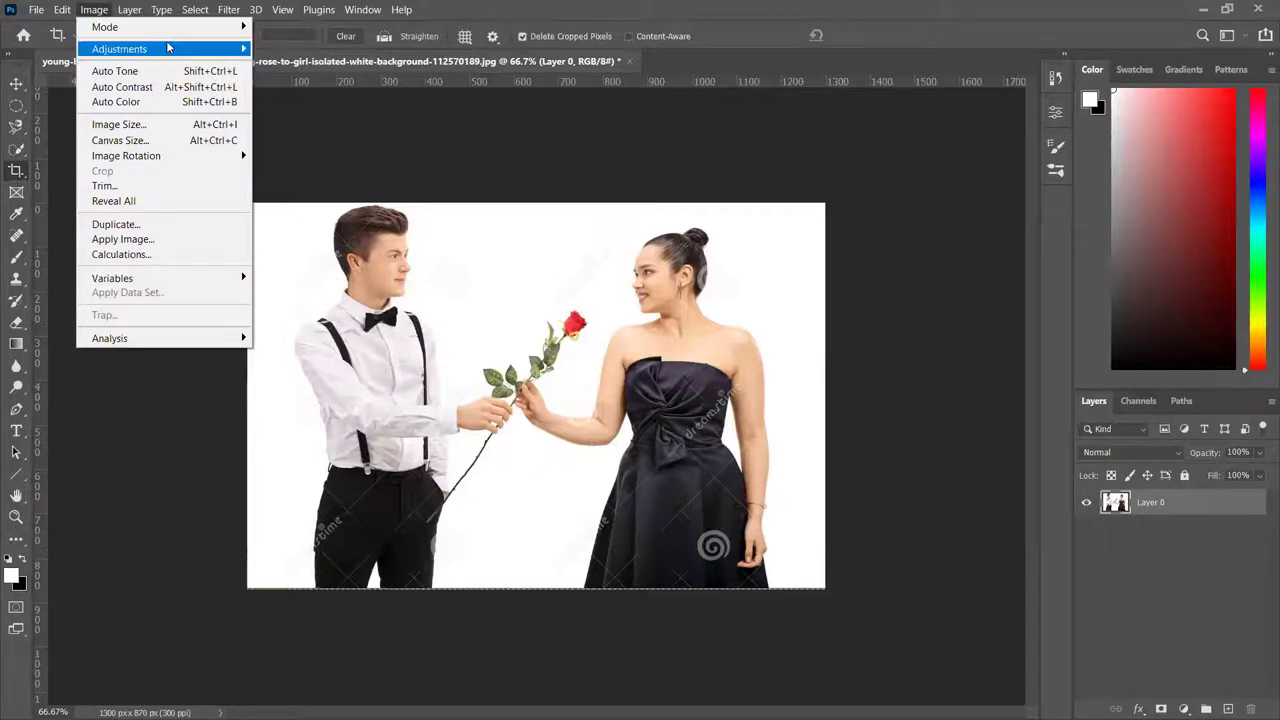
mouse_move(168, 49)
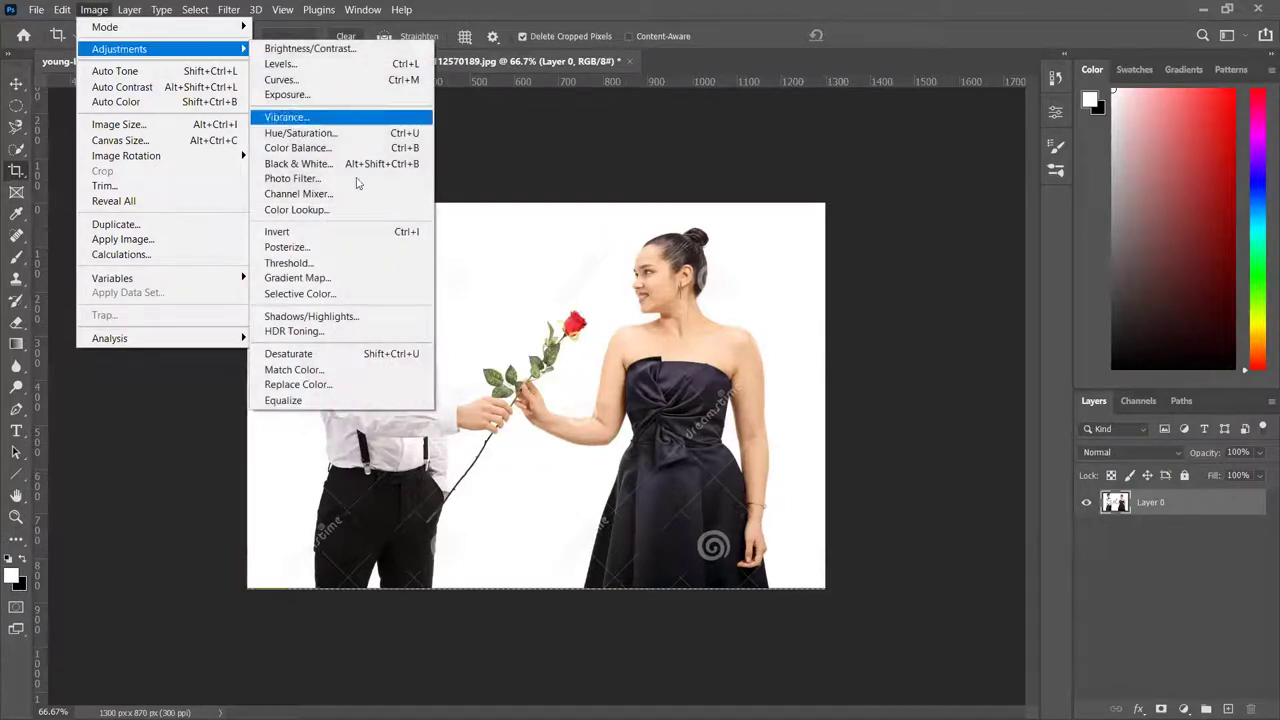
left_click(366, 359)
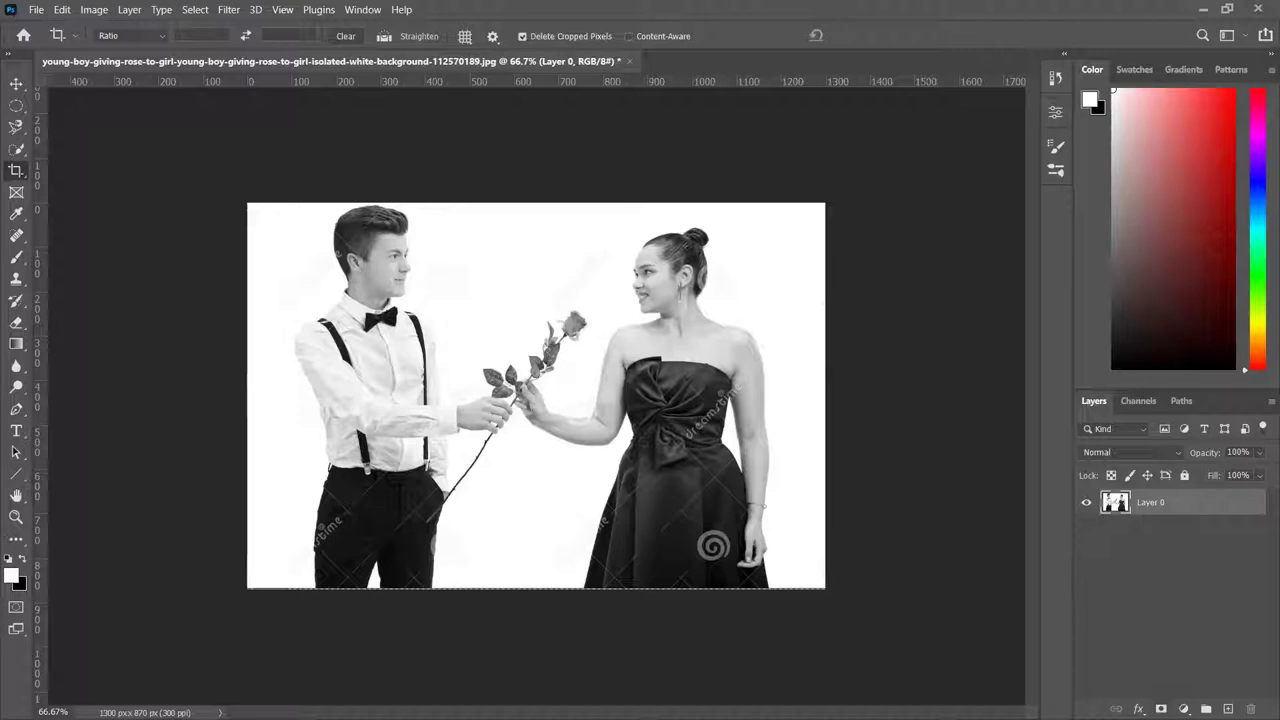
- Add a Solid Color fill layer with dark red 860707
left_click(1183, 709)
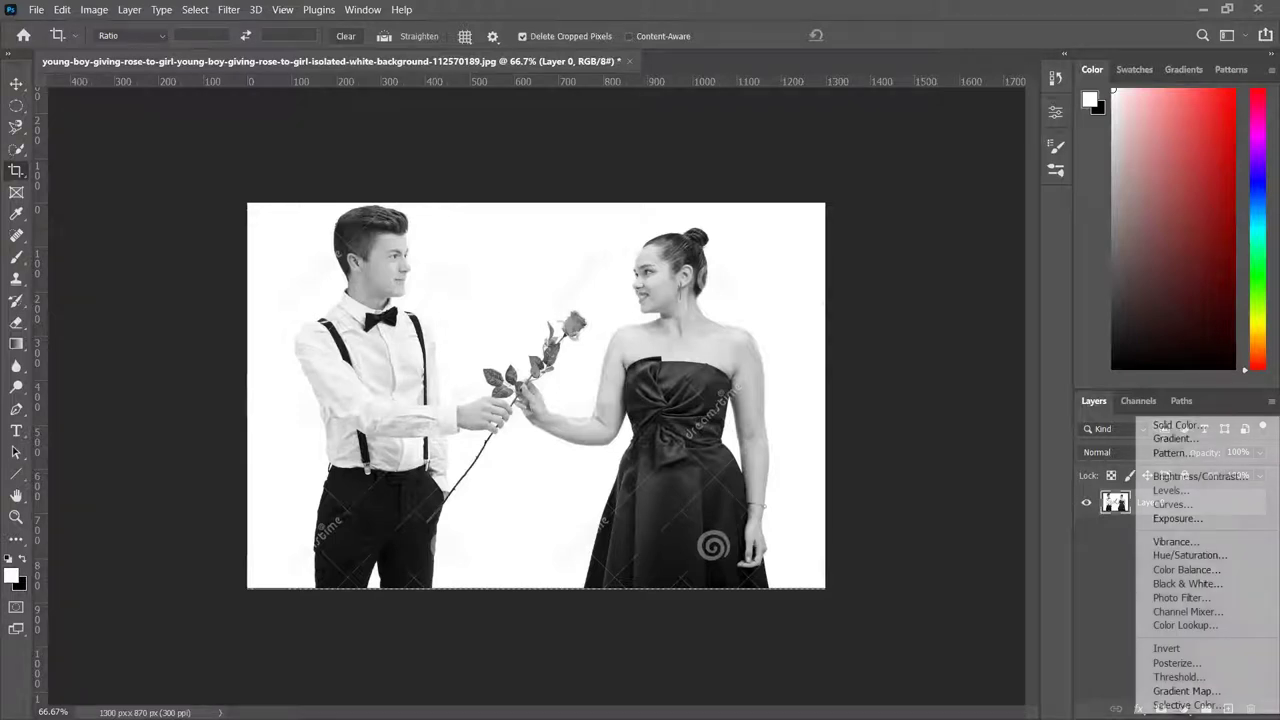
left_click(1165, 428)
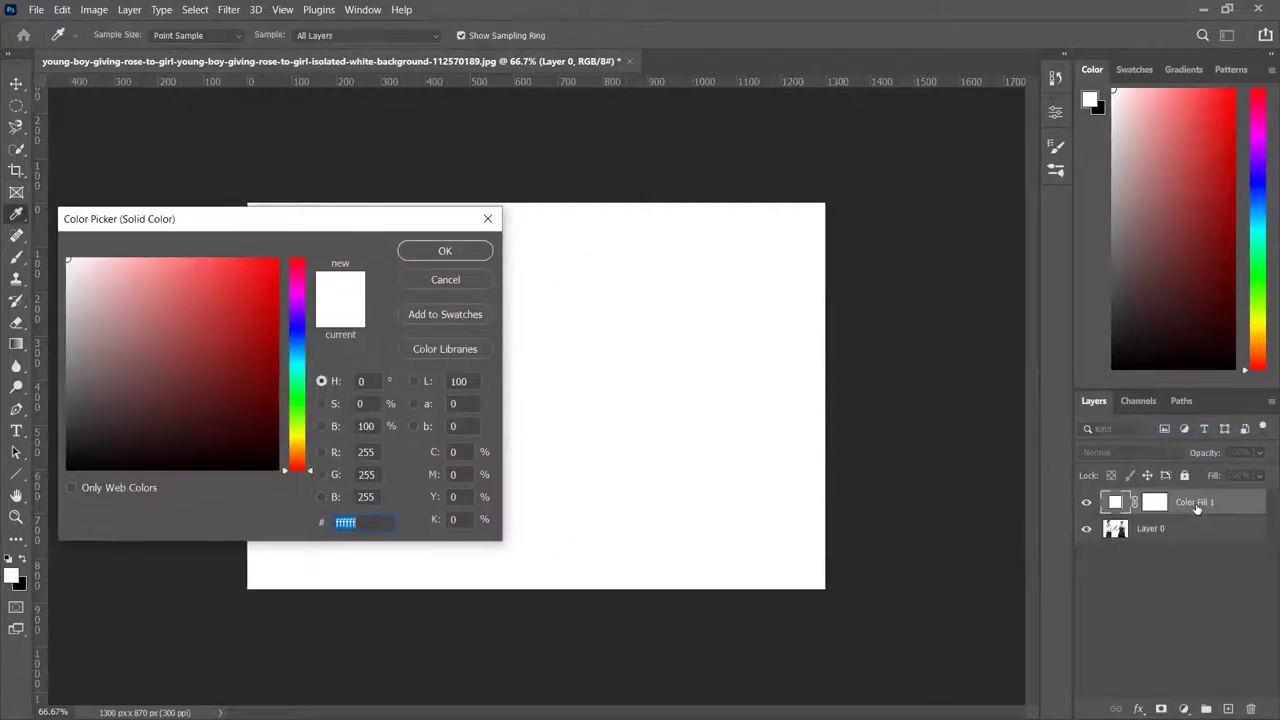
left_click_drag(270, 218, 459, 285)
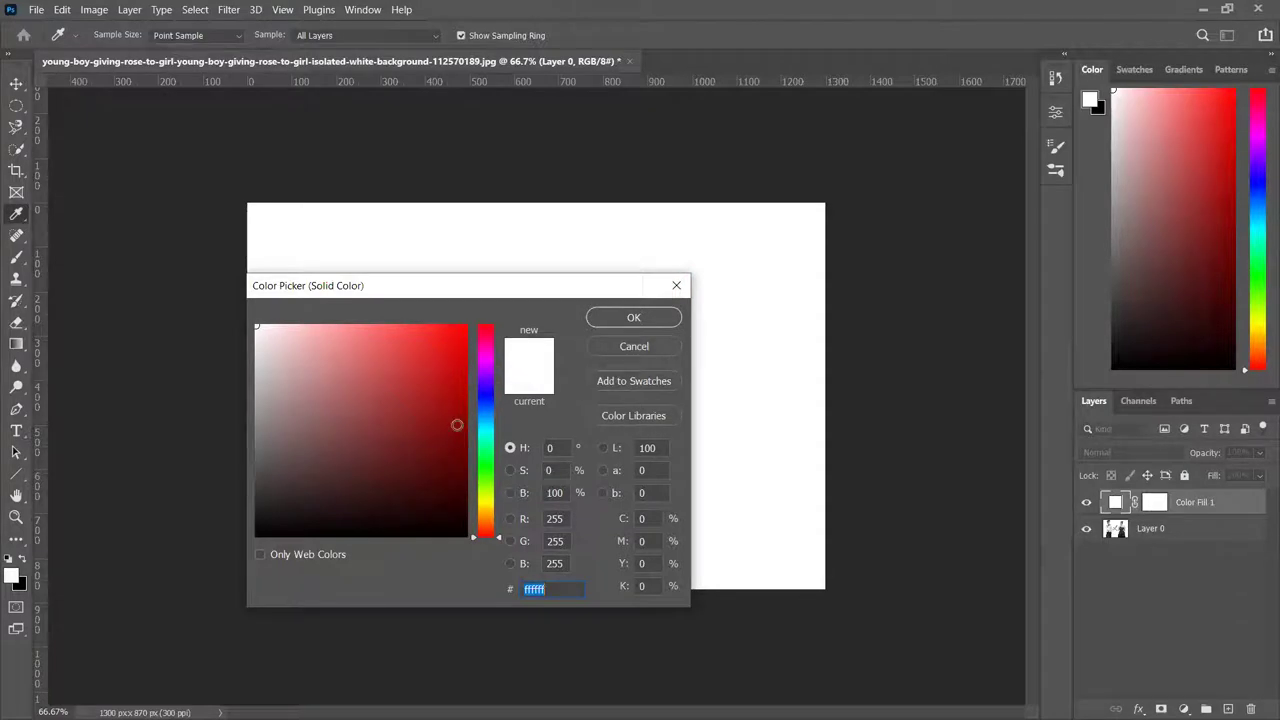
type("860707")
left_click(619, 320)
key("c")
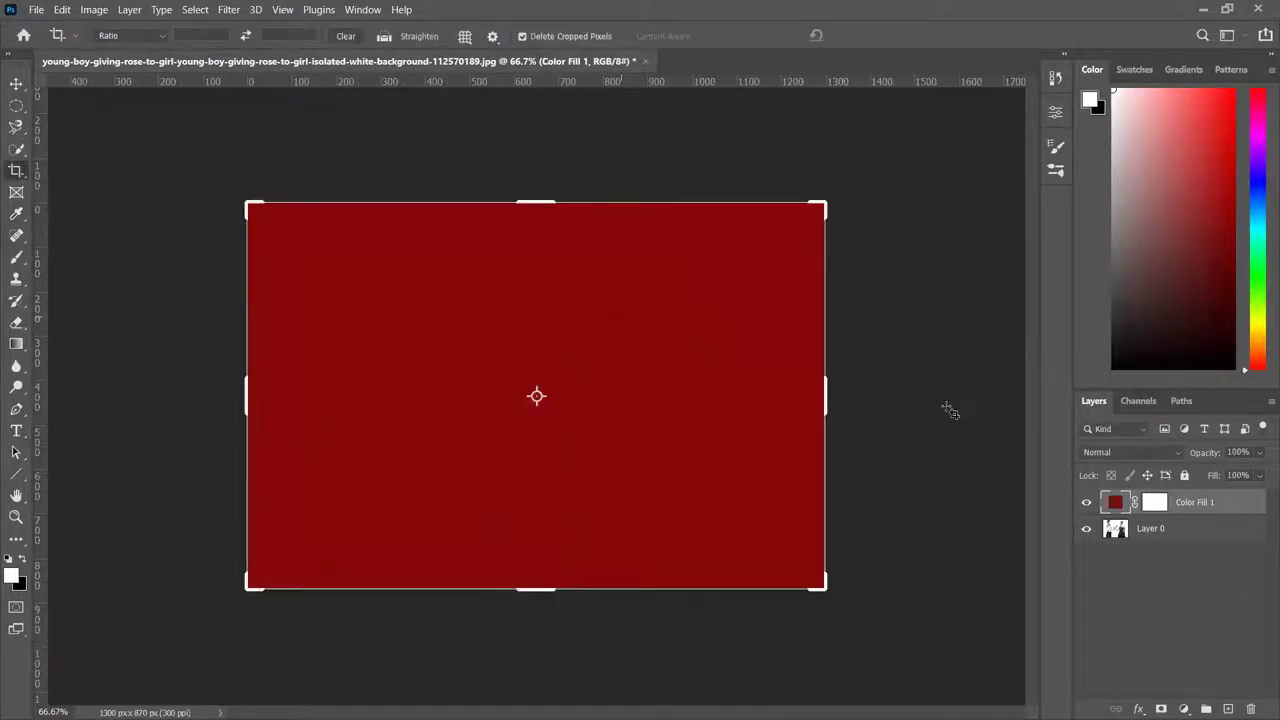
- Move Color Fill 1 below Layer 0 in the Layers panel
left_click_drag(1193, 511, 1199, 547)
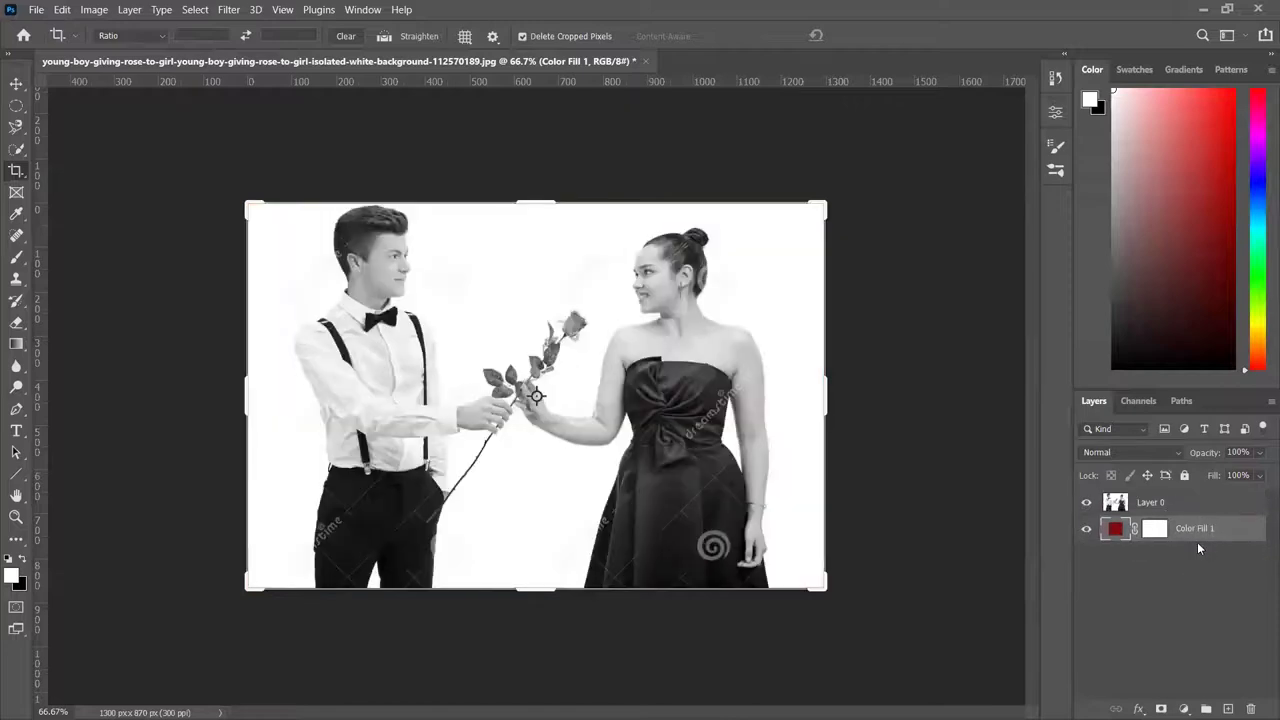
scroll(605, 330, "up", 5)
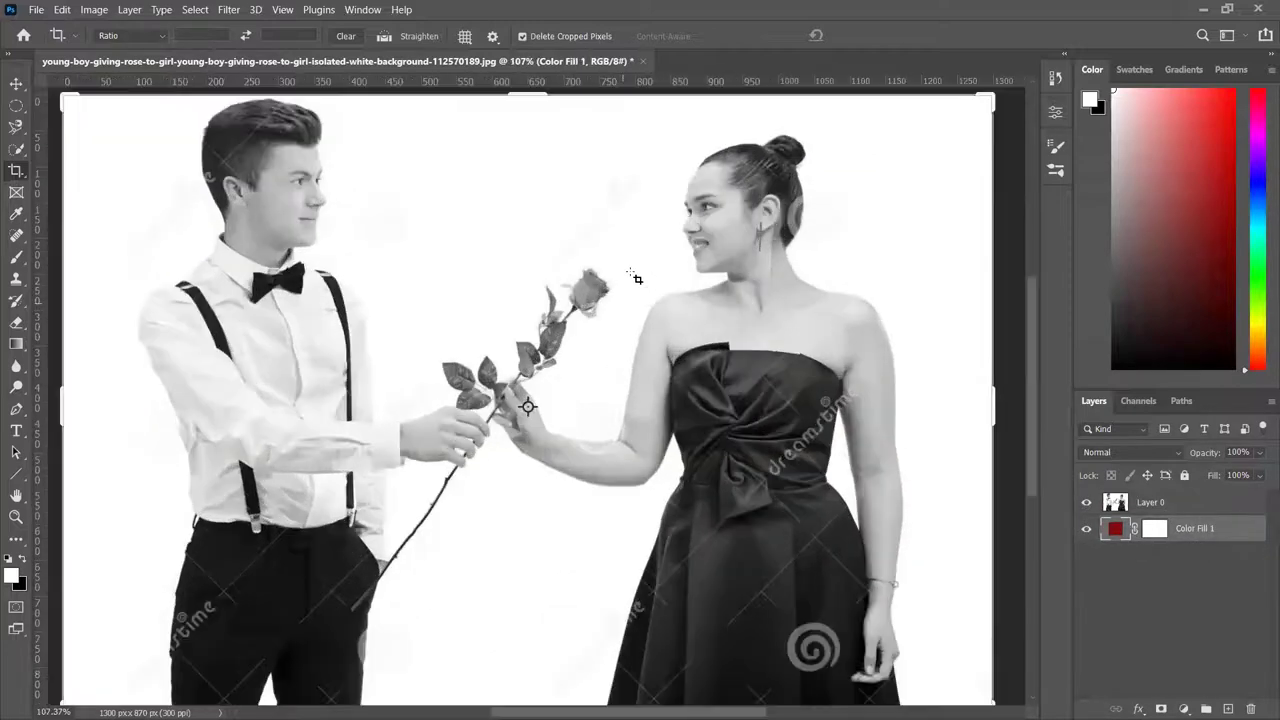
scroll(552, 291, "up", 3)
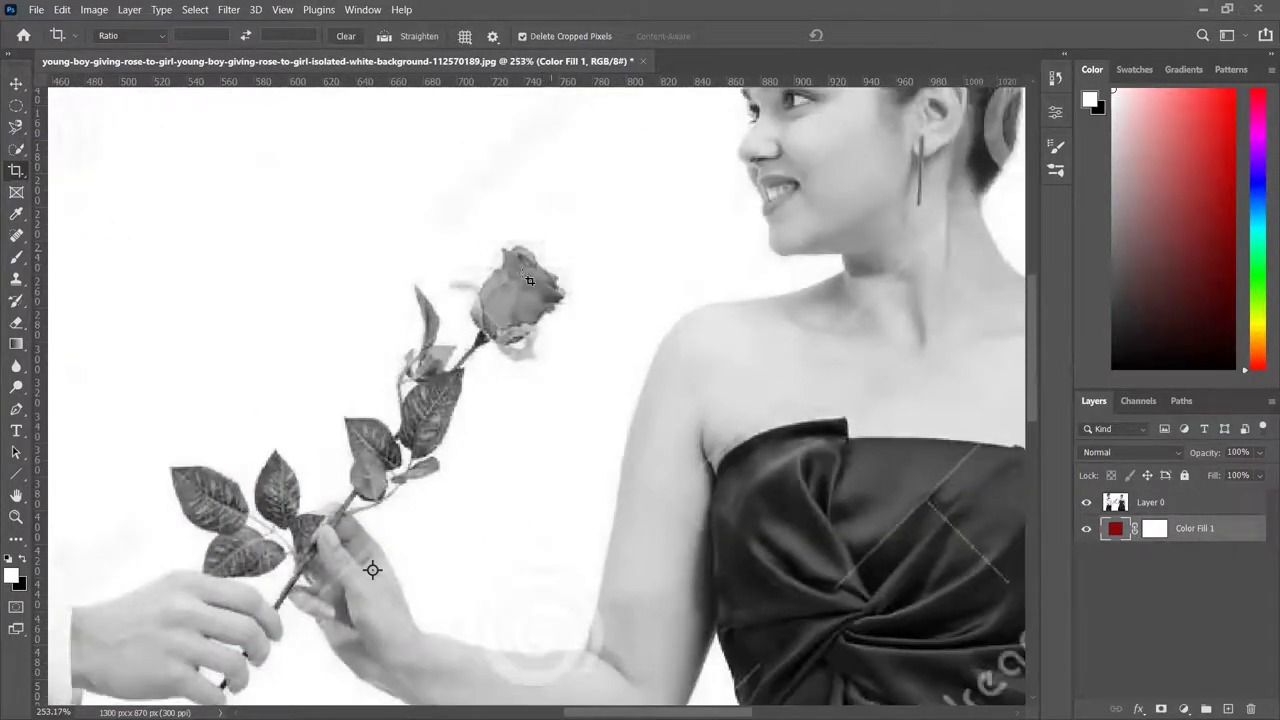
scroll(552, 216, "up", 2)
scroll(538, 335, "down", 3)
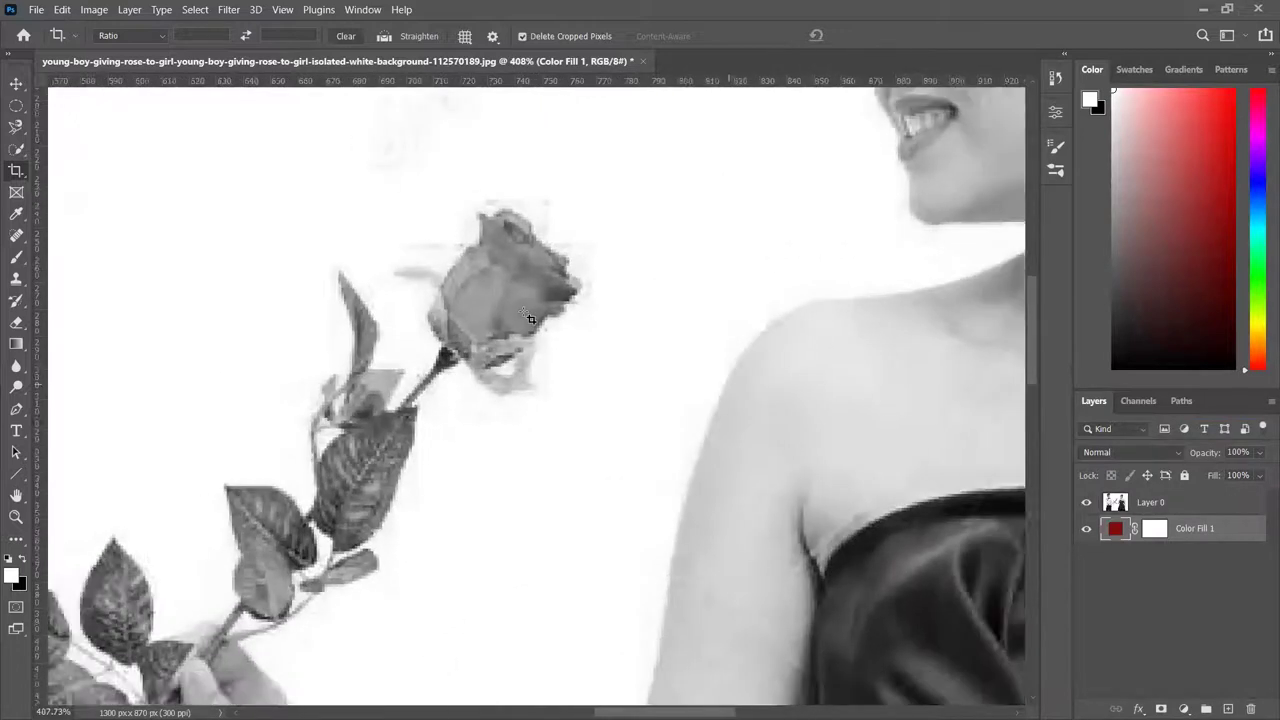
- Select the rose head on Layer 0 using a smaller Quick Selection brush
left_click(16, 148)
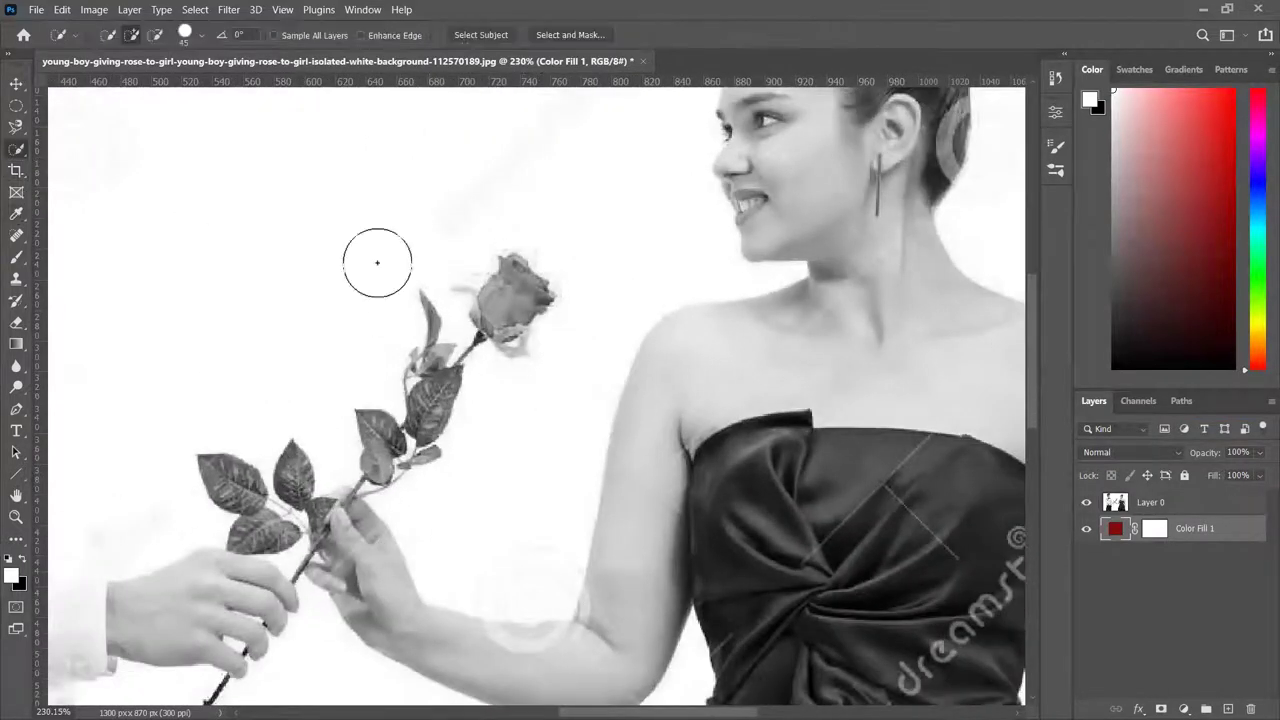
key("bracketleft")
key("bracketleft")
key("bracketleft")
left_click(1160, 502)
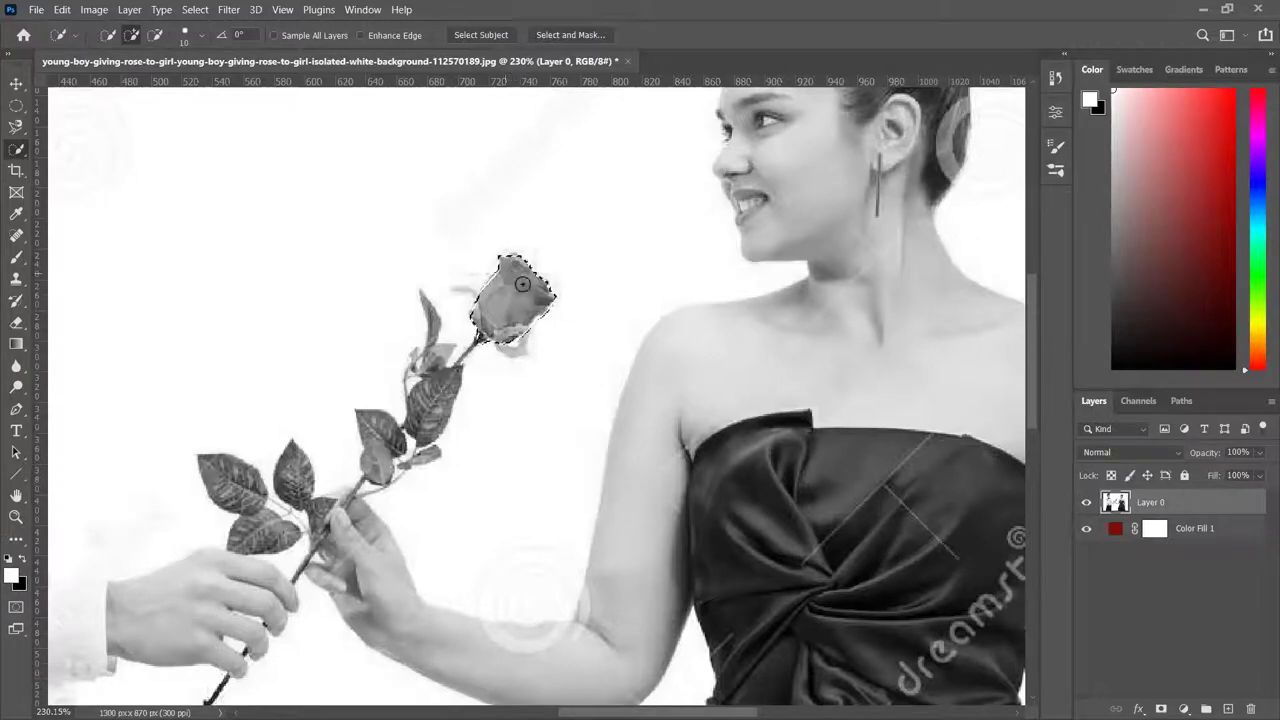
key("alt")
- Move Color Fill 1 back above the photo and invert the selection
left_click(1154, 530)
left_click_drag(1222, 540, 1218, 505)
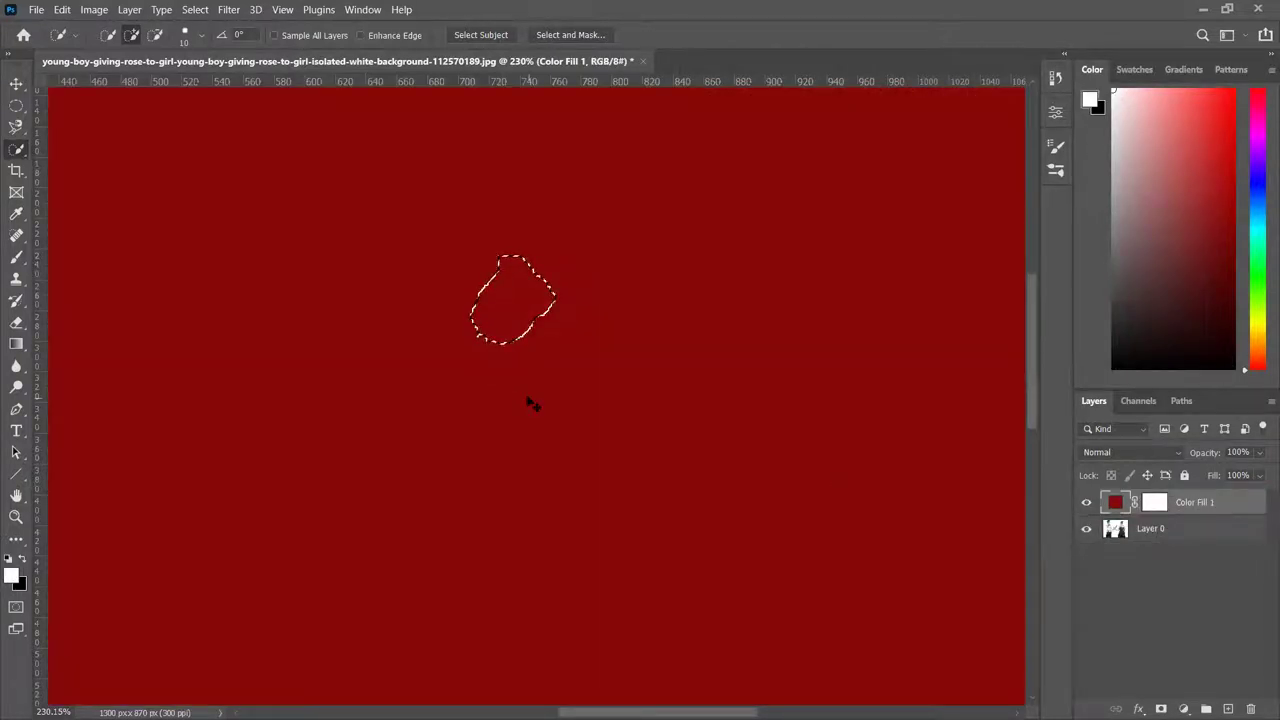
key("alt+bracketleft")
- Paint black on Color Fill 1's mask over everything except the rose bloom
scroll(720, 423, "down", 5)
scroll(725, 423, "up", 2)
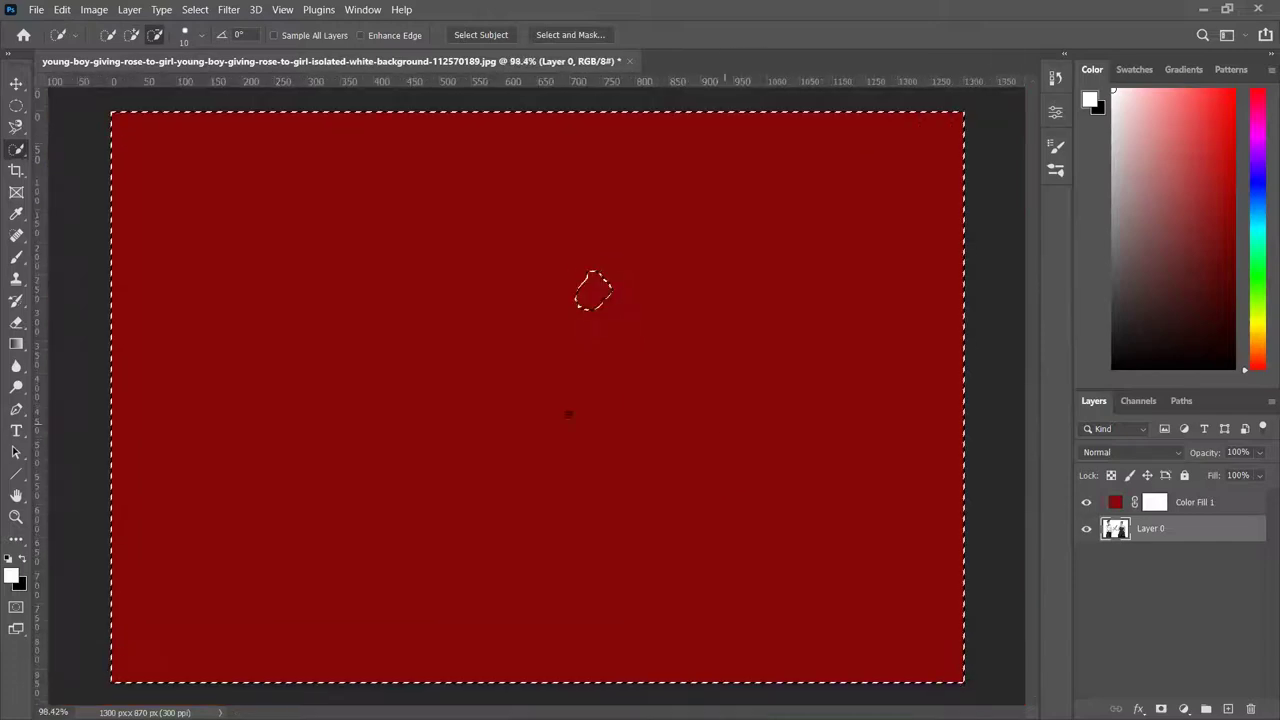
left_click(22, 560)
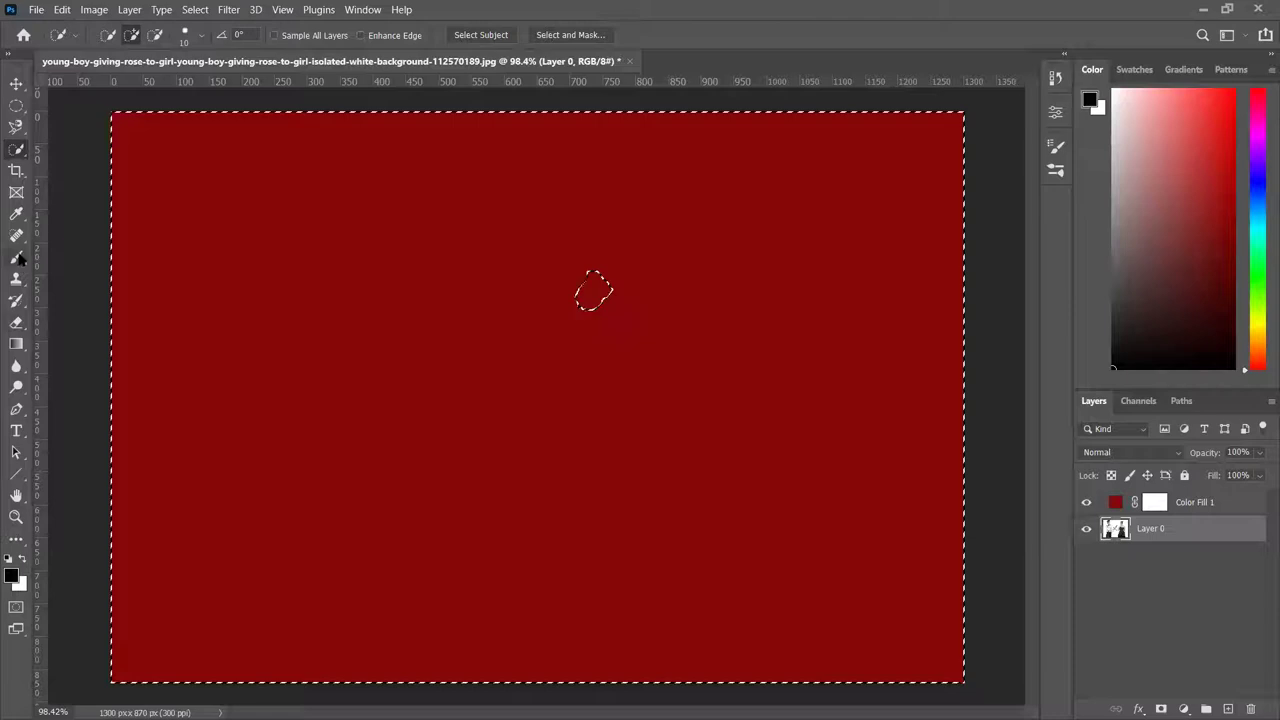
left_click(17, 258)
left_click(1154, 502)
mouse_move(520, 261)
left_mouse_down()
mouse_move(700, 286)
mouse_move(466, 294)
mouse_move(814, 150)
mouse_move(130, 140)
mouse_move(143, 214)
mouse_move(943, 200)
mouse_move(977, 300)
mouse_move(767, 293)
mouse_move(1014, 357)
mouse_move(737, 434)
mouse_move(480, 466)
mouse_move(40, 445)
mouse_move(80, 480)
mouse_move(300, 530)
mouse_move(905, 590)
left_mouse_up()
left_click_drag(683, 640, 930, 650)
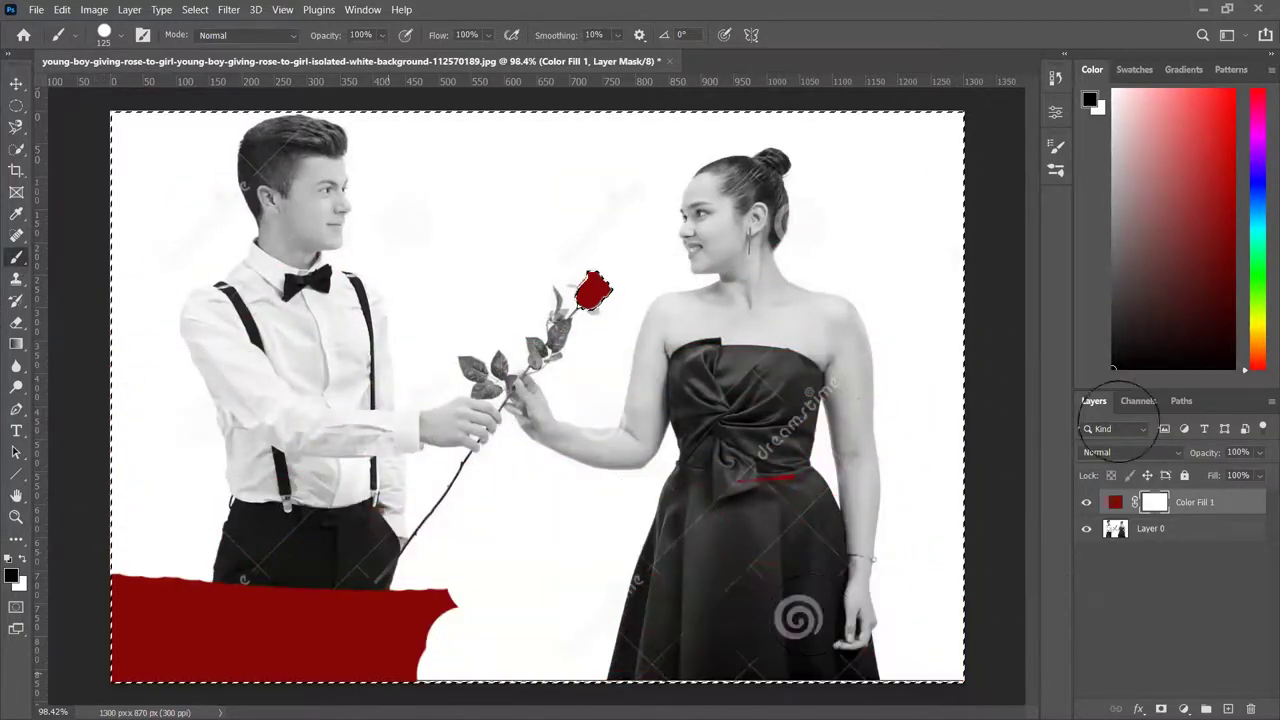
mouse_move(330, 555)
left_mouse_down()
mouse_move(190, 600)
mouse_move(440, 620)
left_mouse_up()
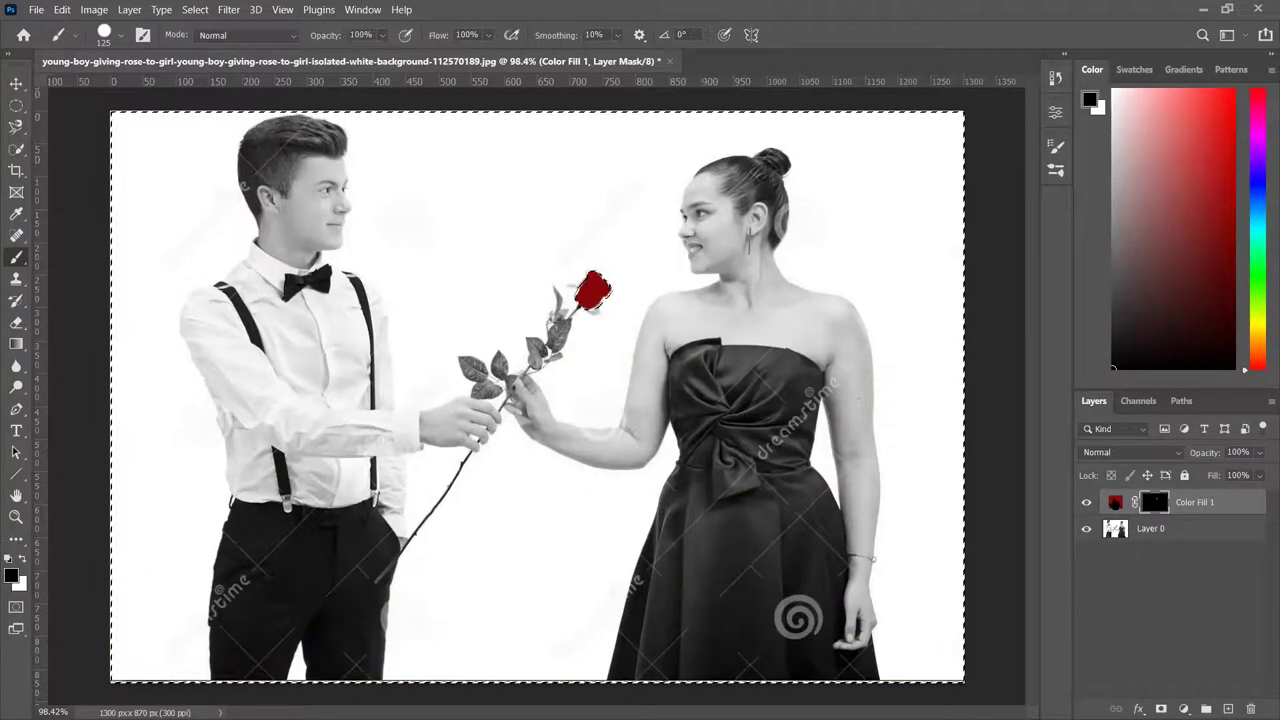
scroll(660, 280, "up", 2)
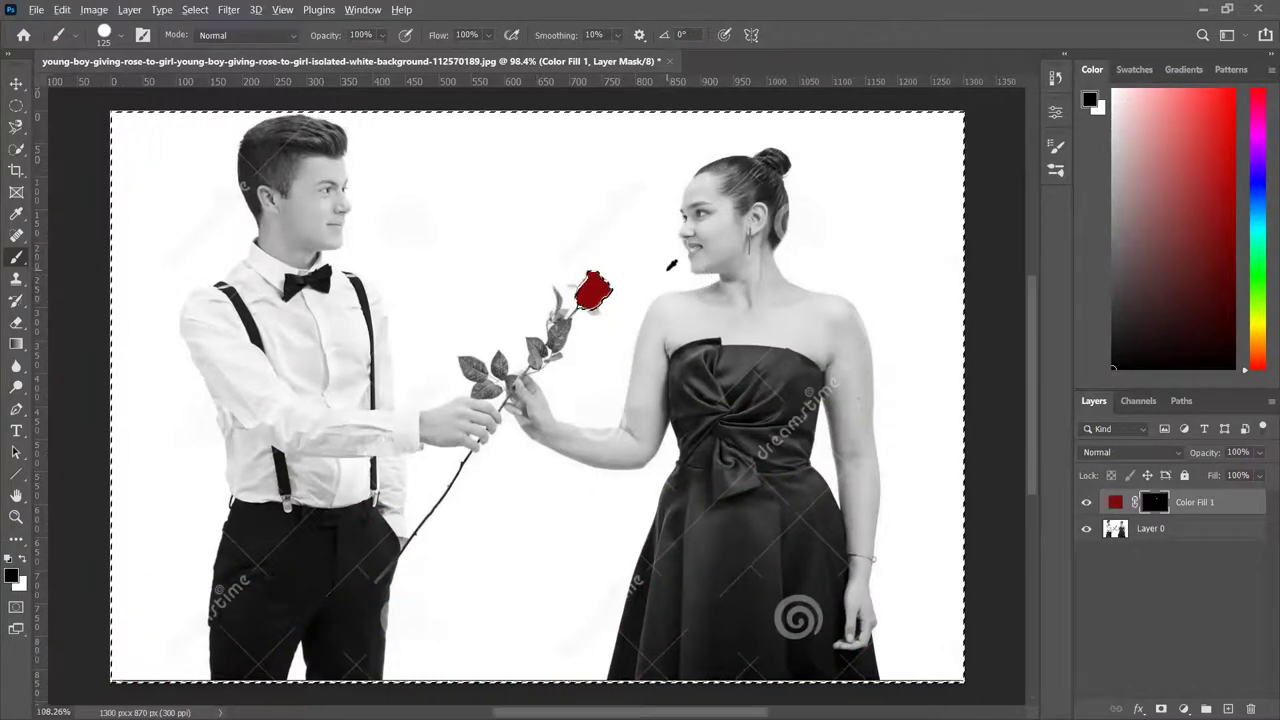
scroll(665, 290, "down", 2)
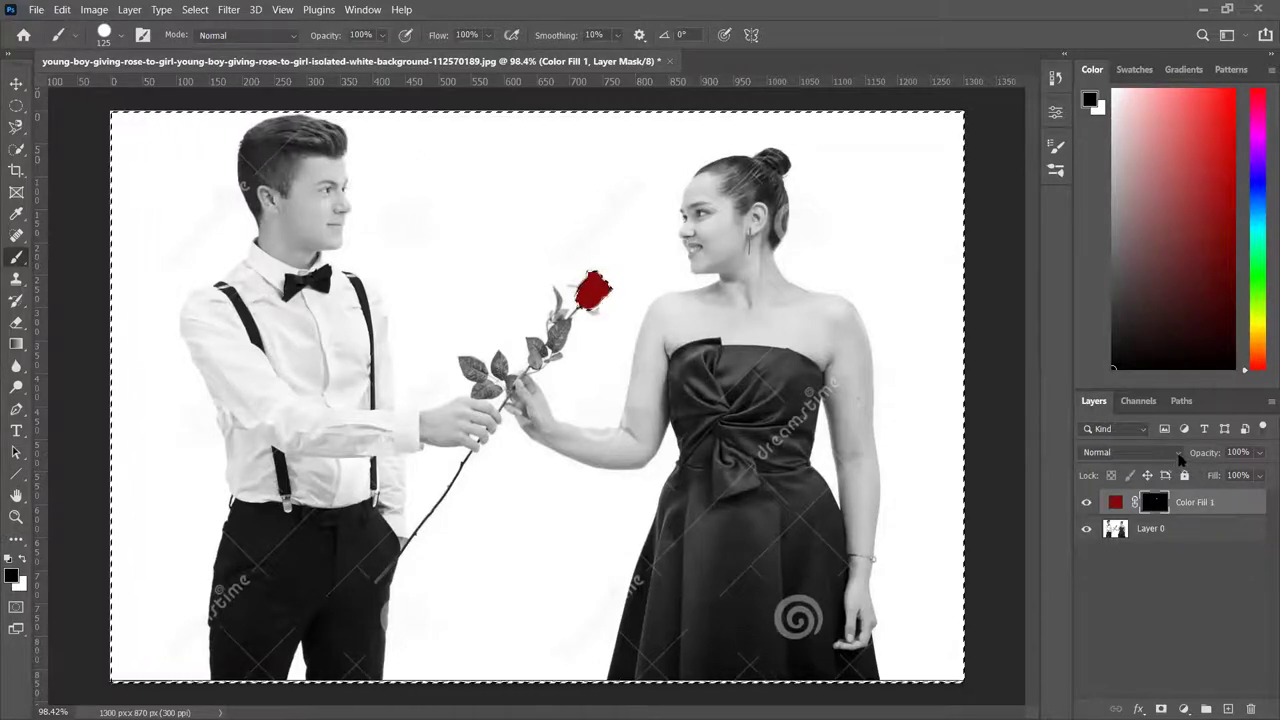
- Set Color Fill 1 to Color blend mode and brighten its red in the Color Picker
left_click(1180, 458)
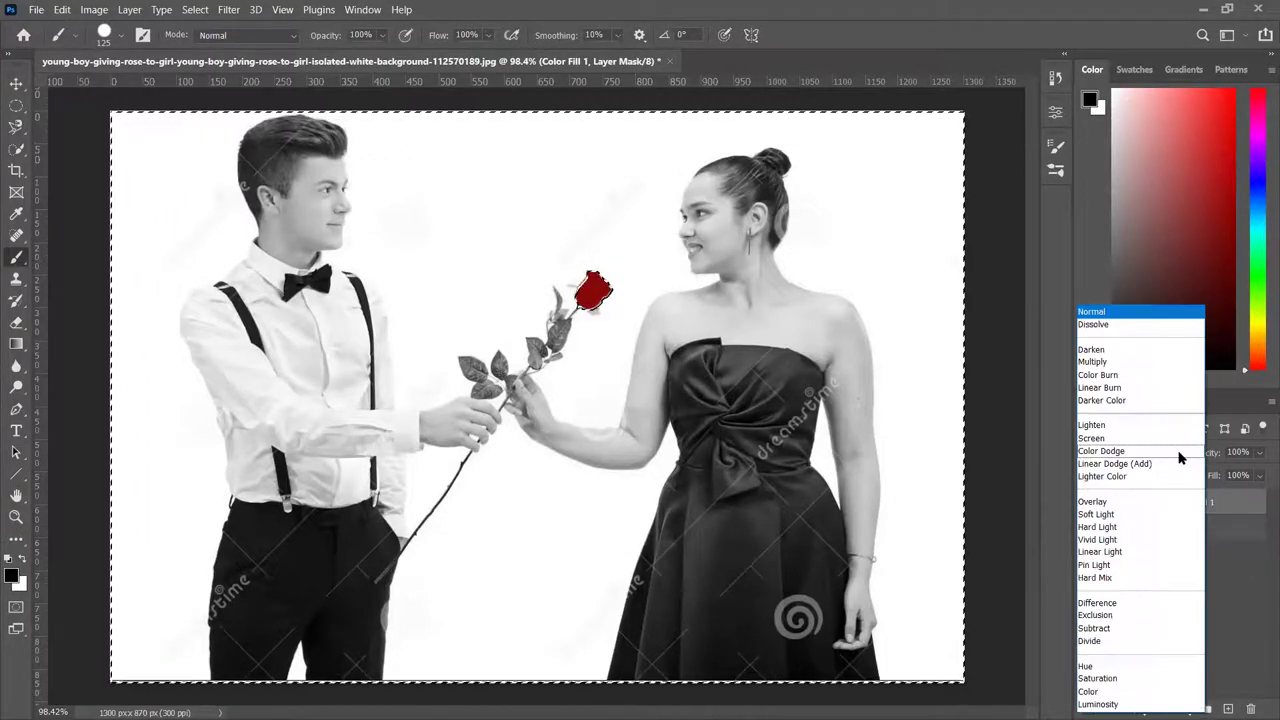
left_click(1137, 692)
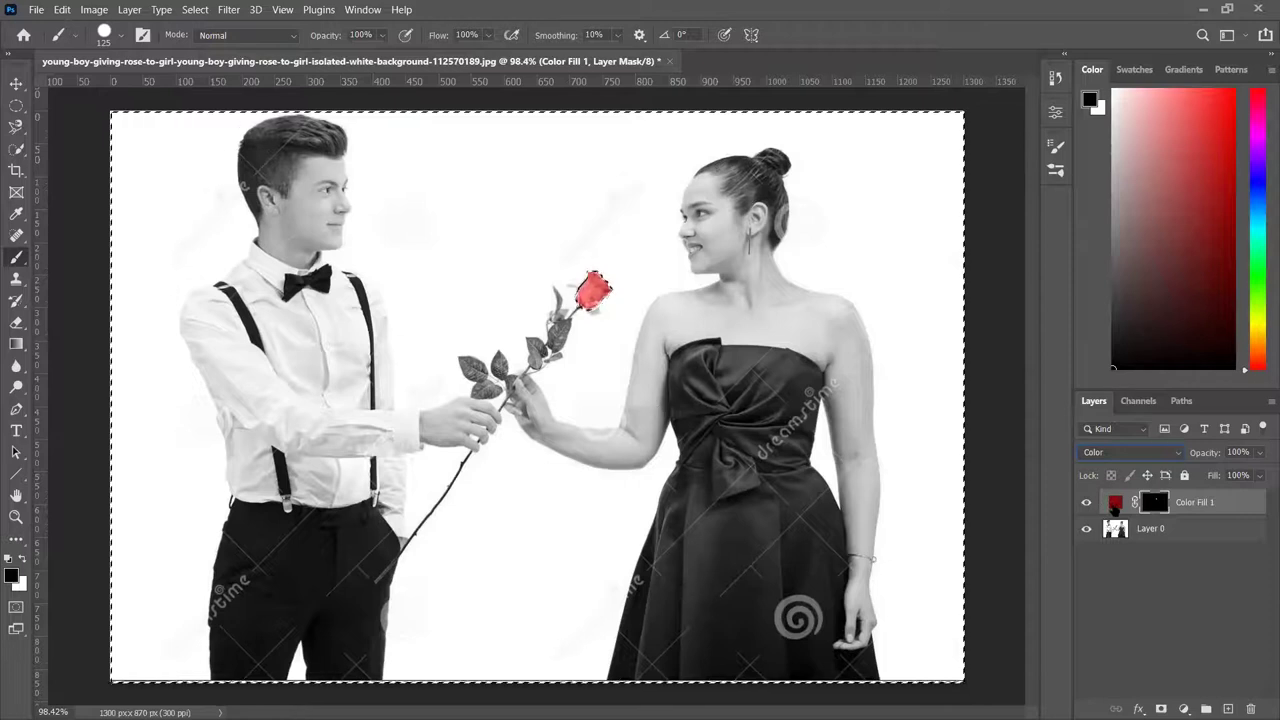
double_click(1112, 506)
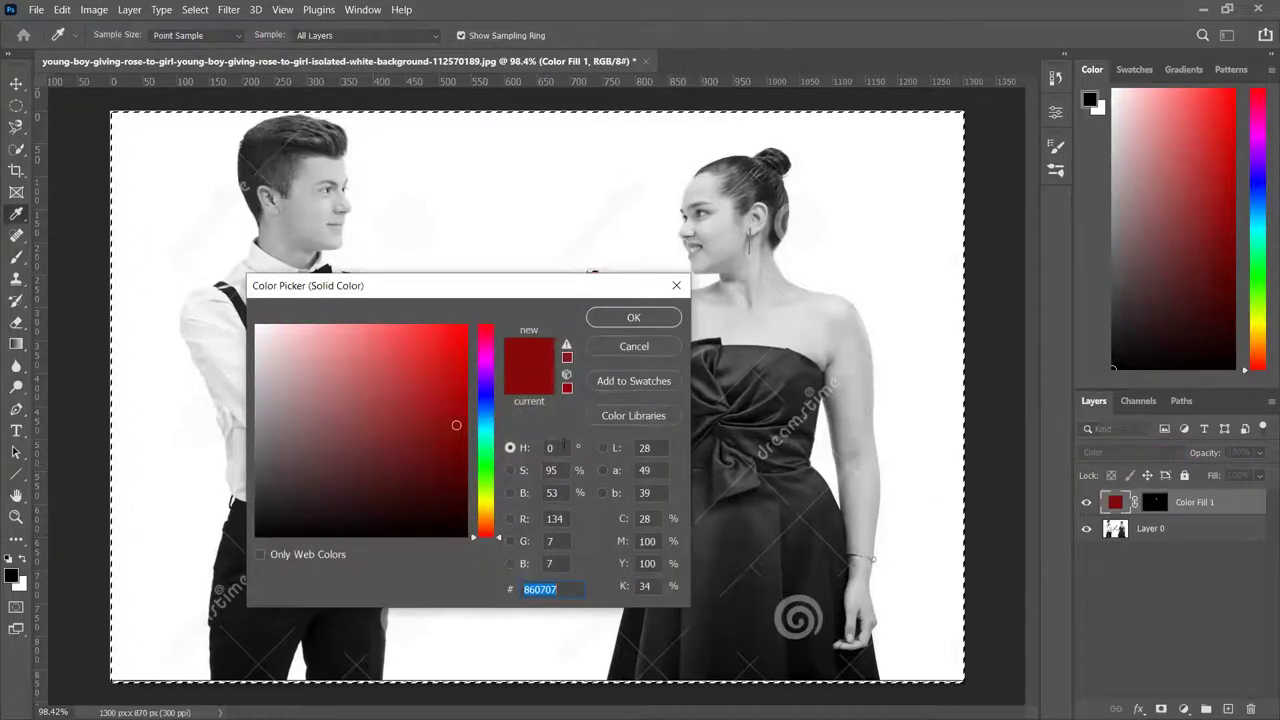
left_click(456, 340)
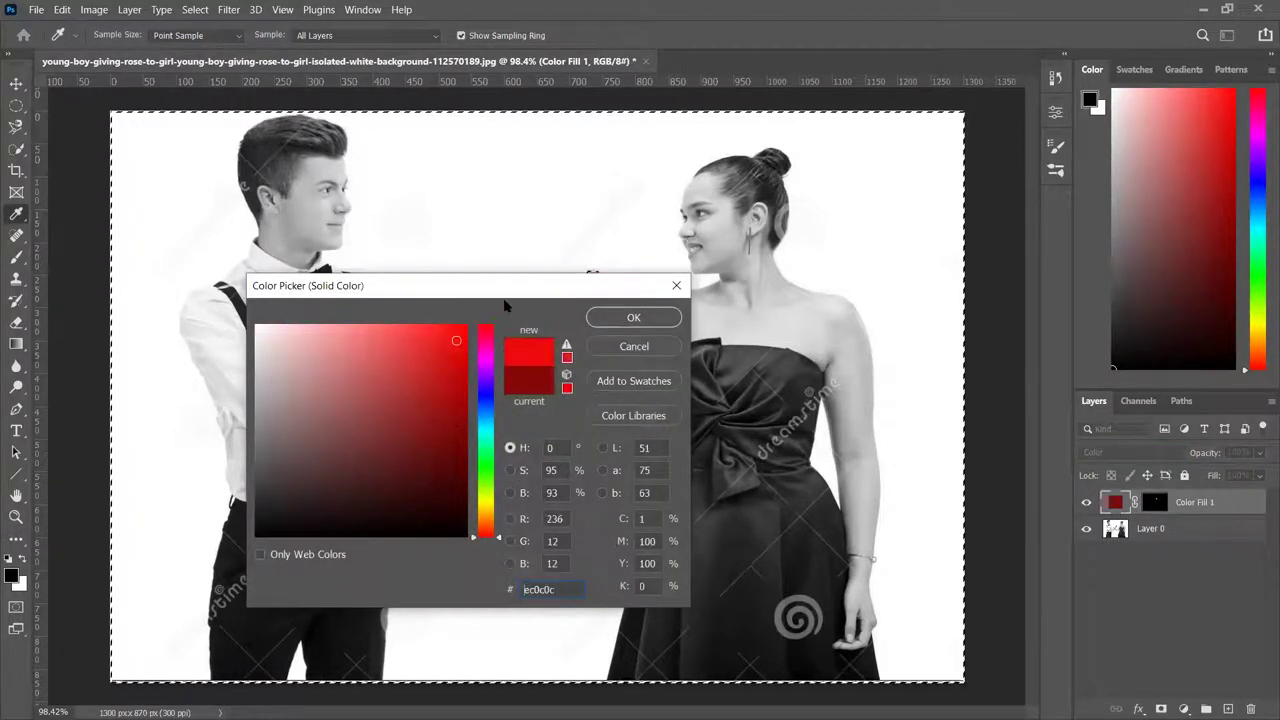
left_click_drag(510, 292, 510, 442)
mouse_move(452, 497)
left_mouse_down()
mouse_move(447, 590)
mouse_move(423, 614)
mouse_move(300, 548)
mouse_move(395, 492)
mouse_move(429, 509)
mouse_move(456, 580)
mouse_move(459, 672)
mouse_move(456, 549)
mouse_move(456, 575)
left_mouse_up()
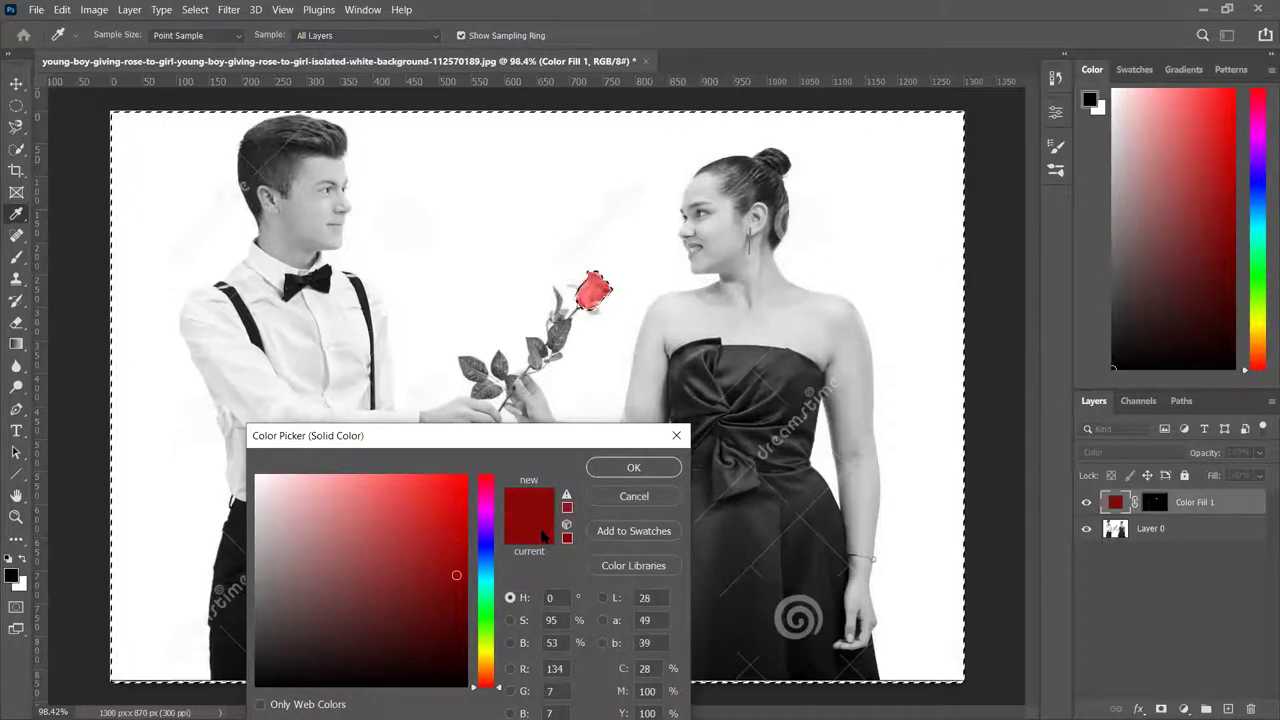
- Try other hues, then settle on orange-red (RGB 245, 69, 8) for the rose
left_click(487, 477)
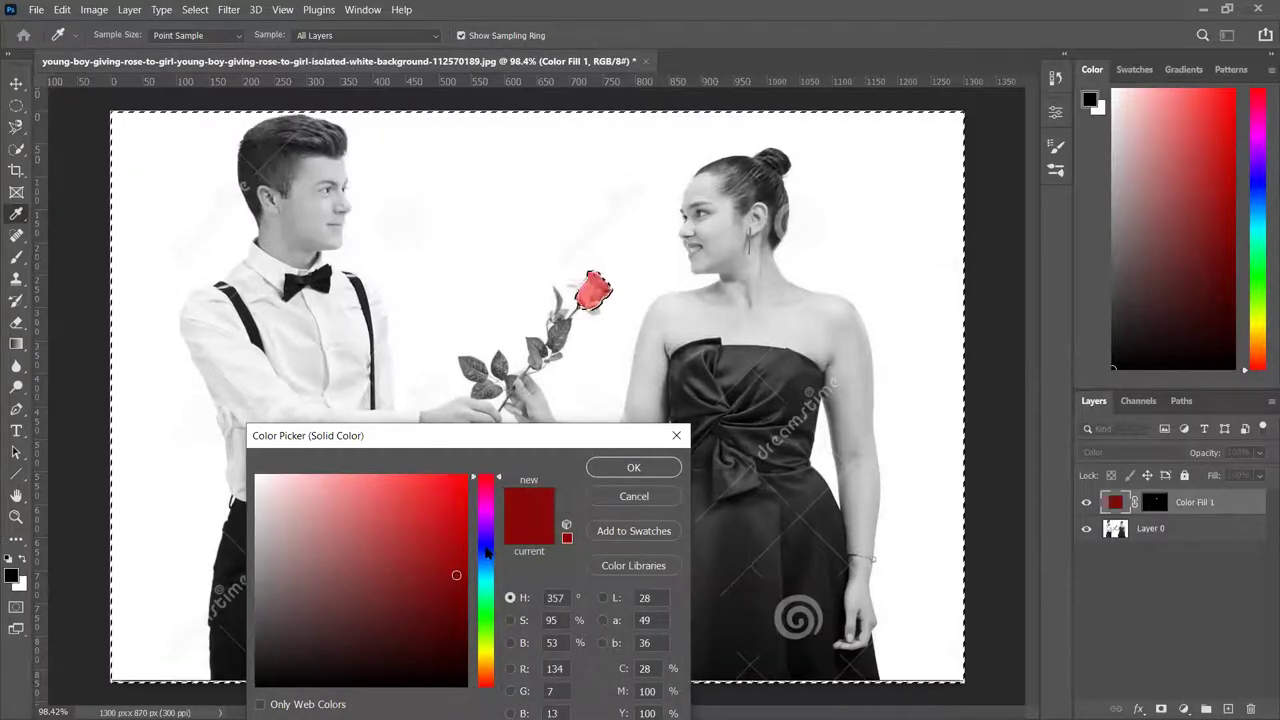
left_click(487, 551)
left_click_drag(456, 575, 461, 482)
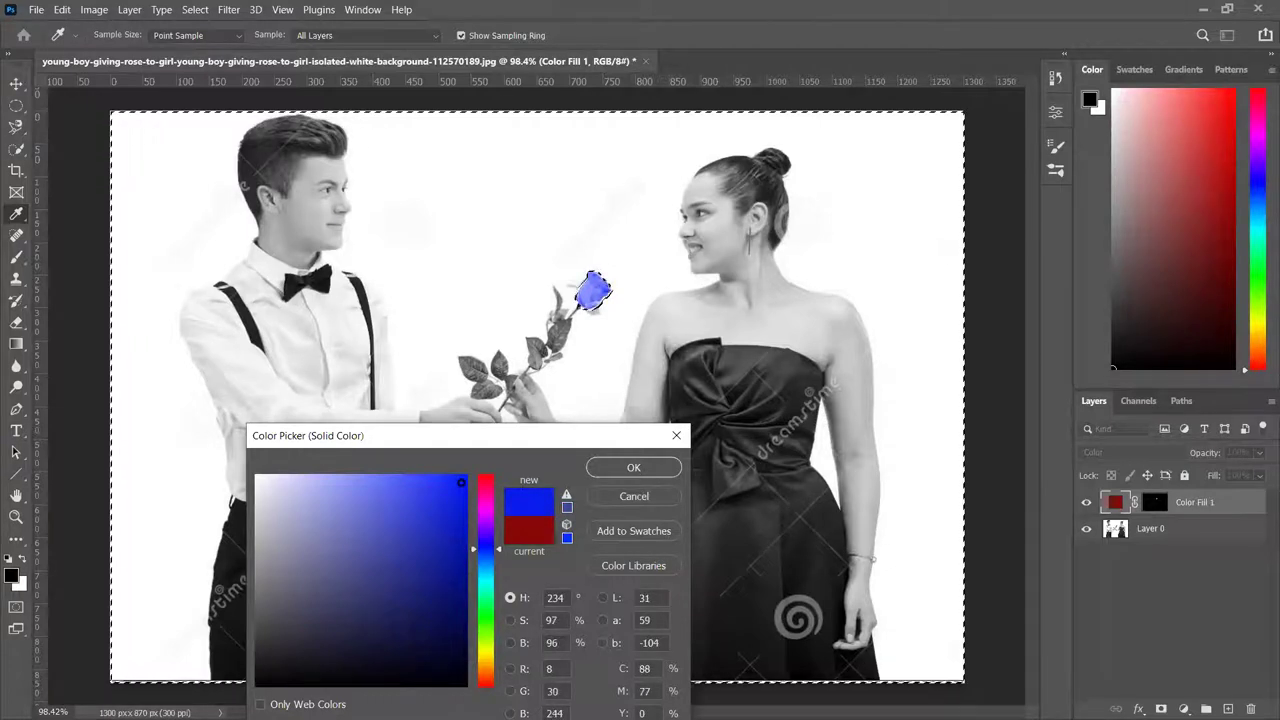
left_click(486, 679)
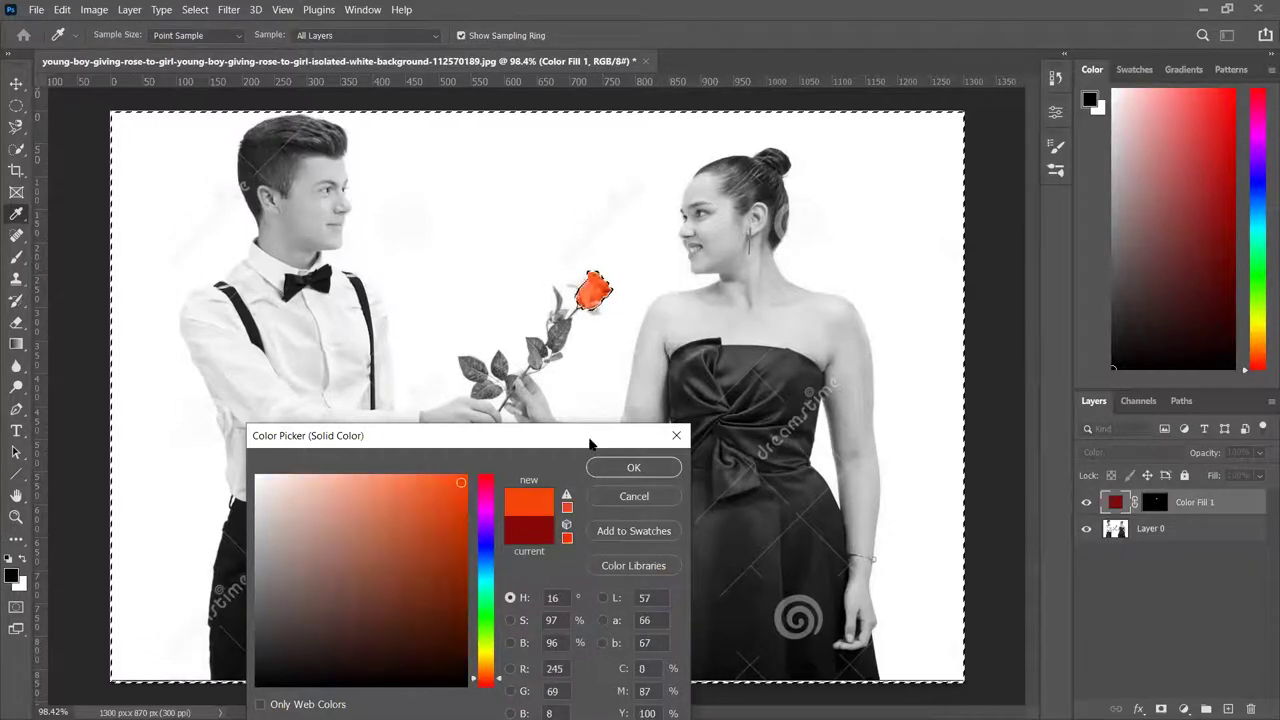
left_click(648, 469)
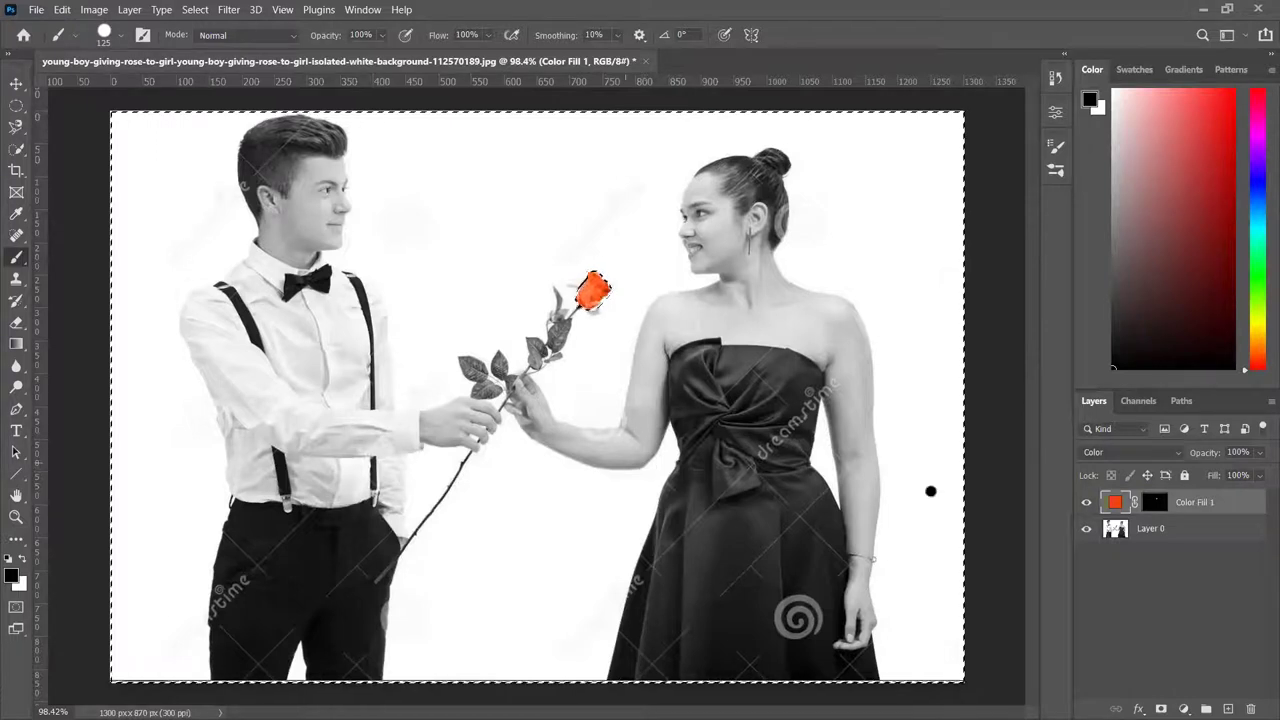
- Add a red (d6081b) Color Fill 2 layer and move it below Layer 0
left_click(1183, 708)
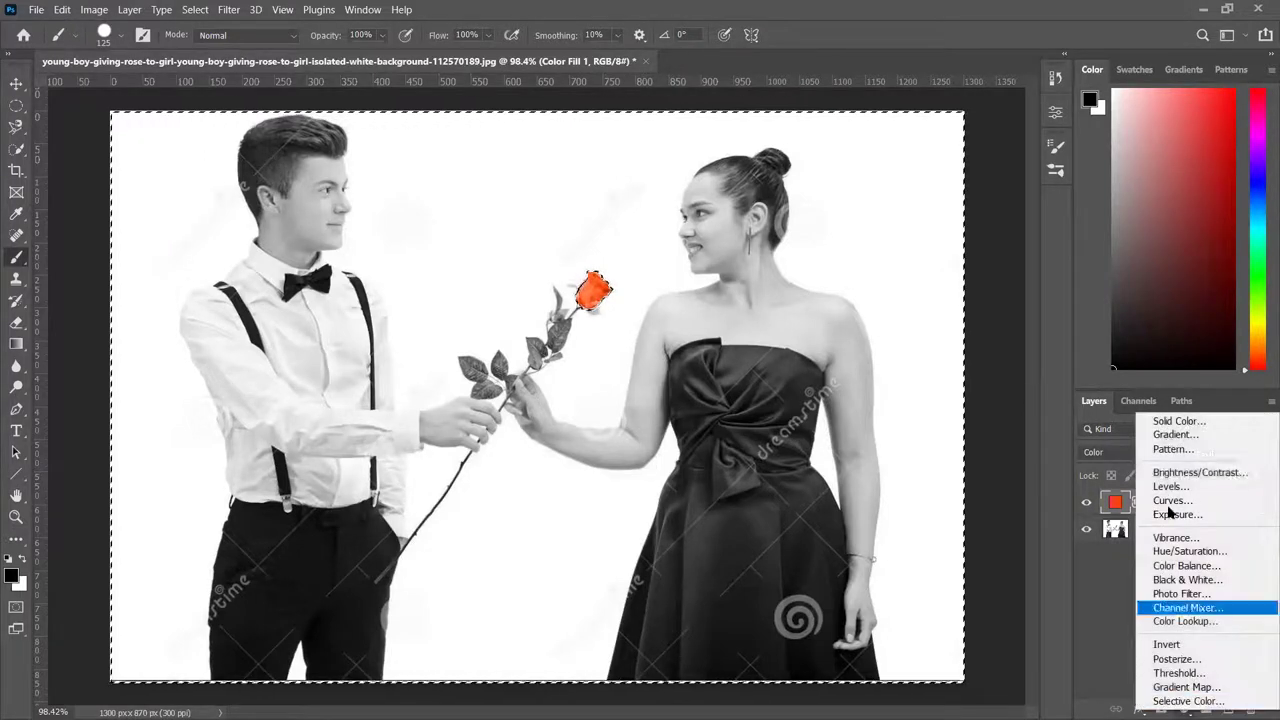
left_click(1179, 421)
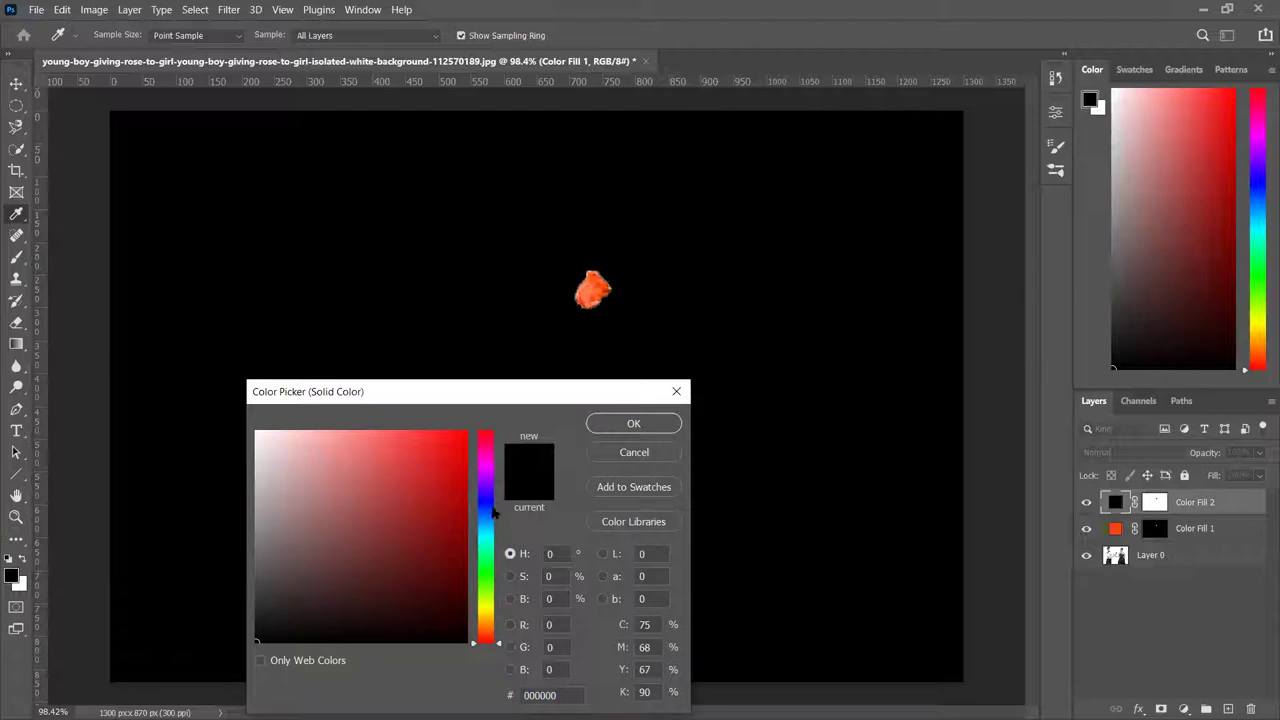
left_click(487, 436)
left_click(459, 464)
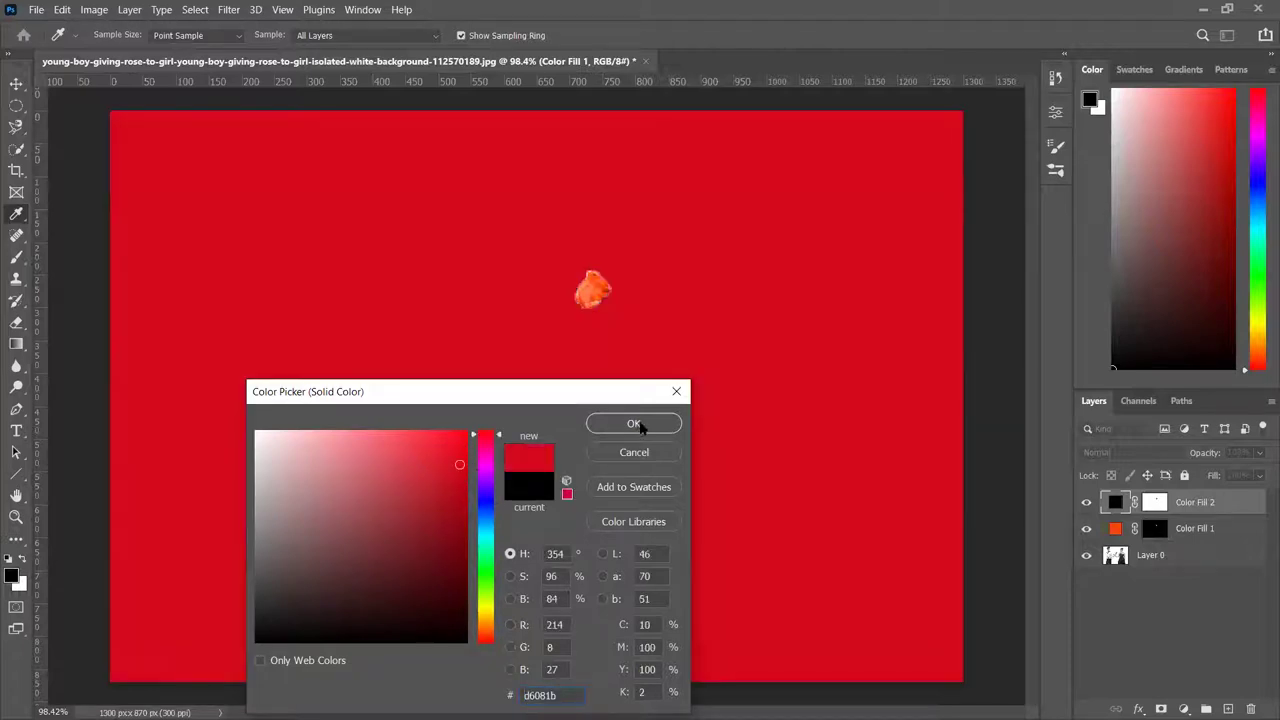
left_click(634, 424)
key("b")
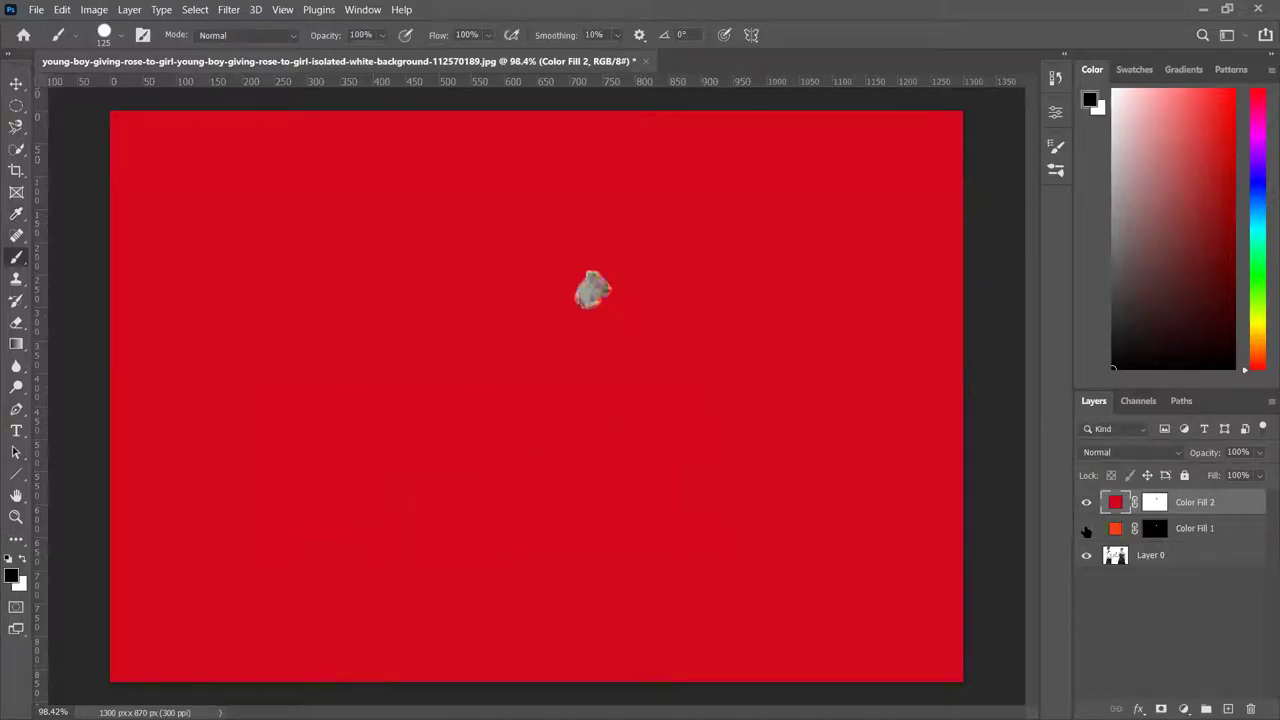
left_click_drag(1198, 505, 1200, 582)
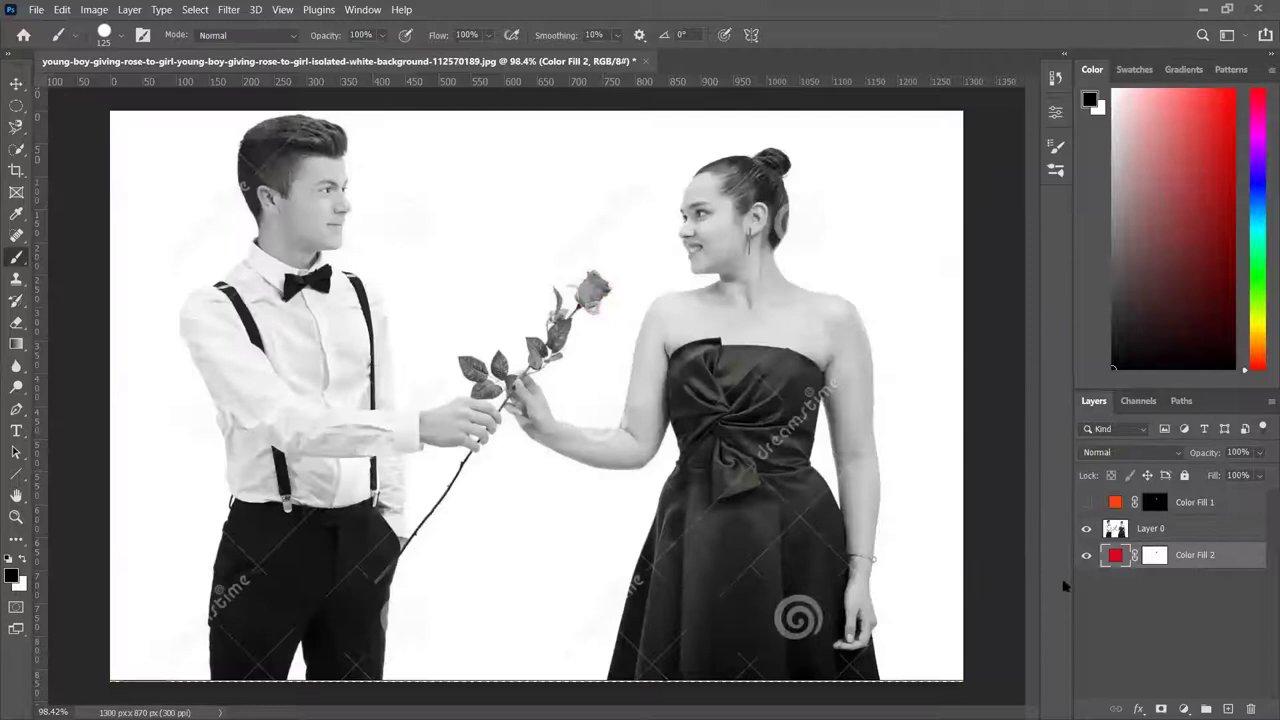
scroll(740, 234, "up", 3)
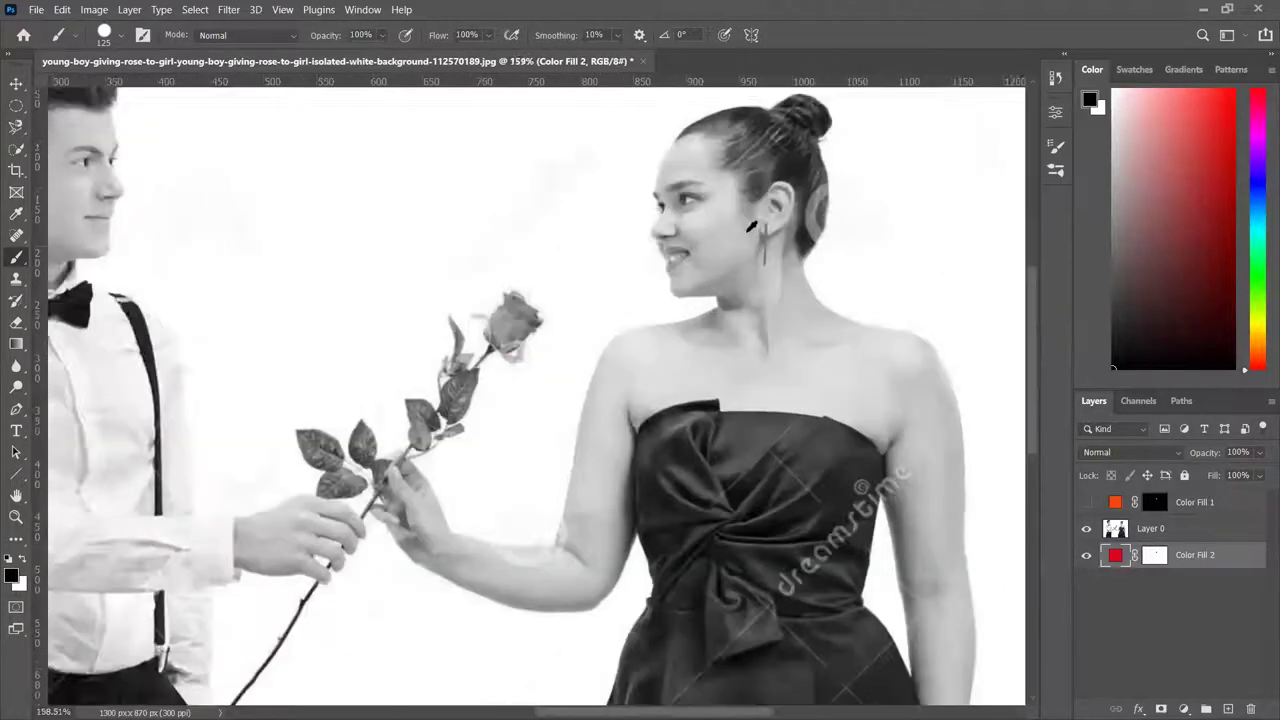
scroll(750, 226, "up", 2)
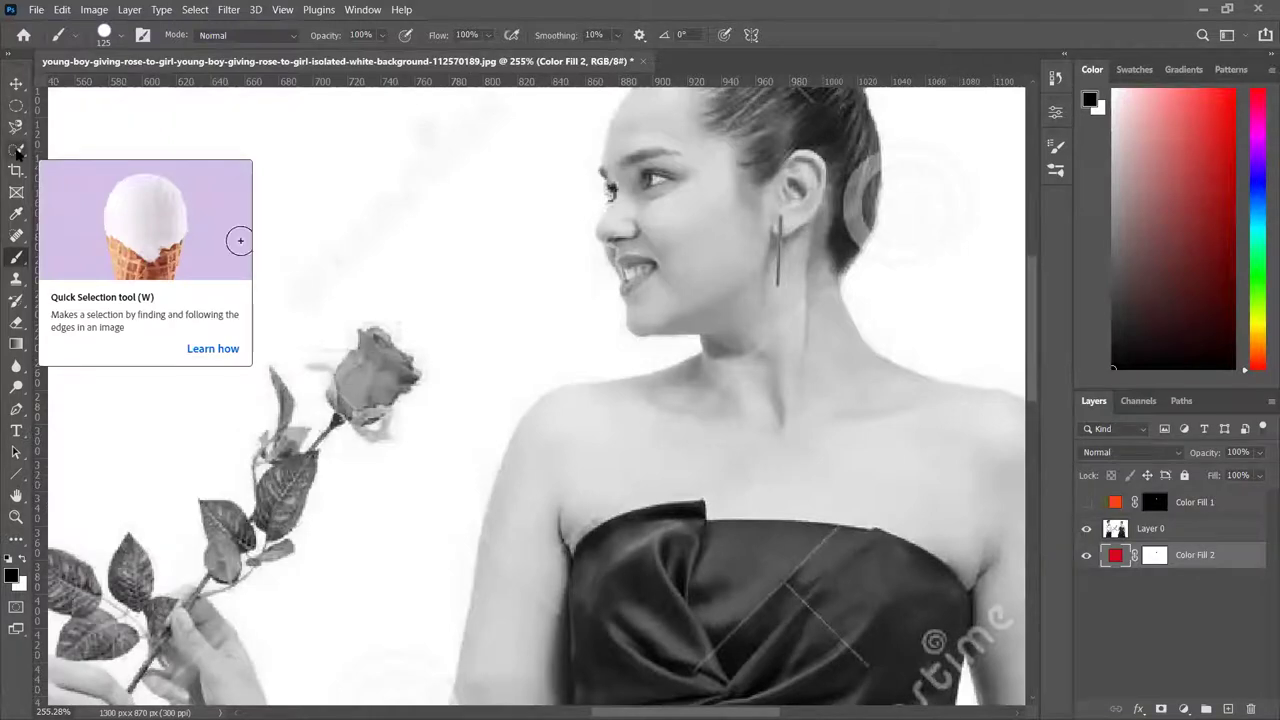
left_click(16, 150)
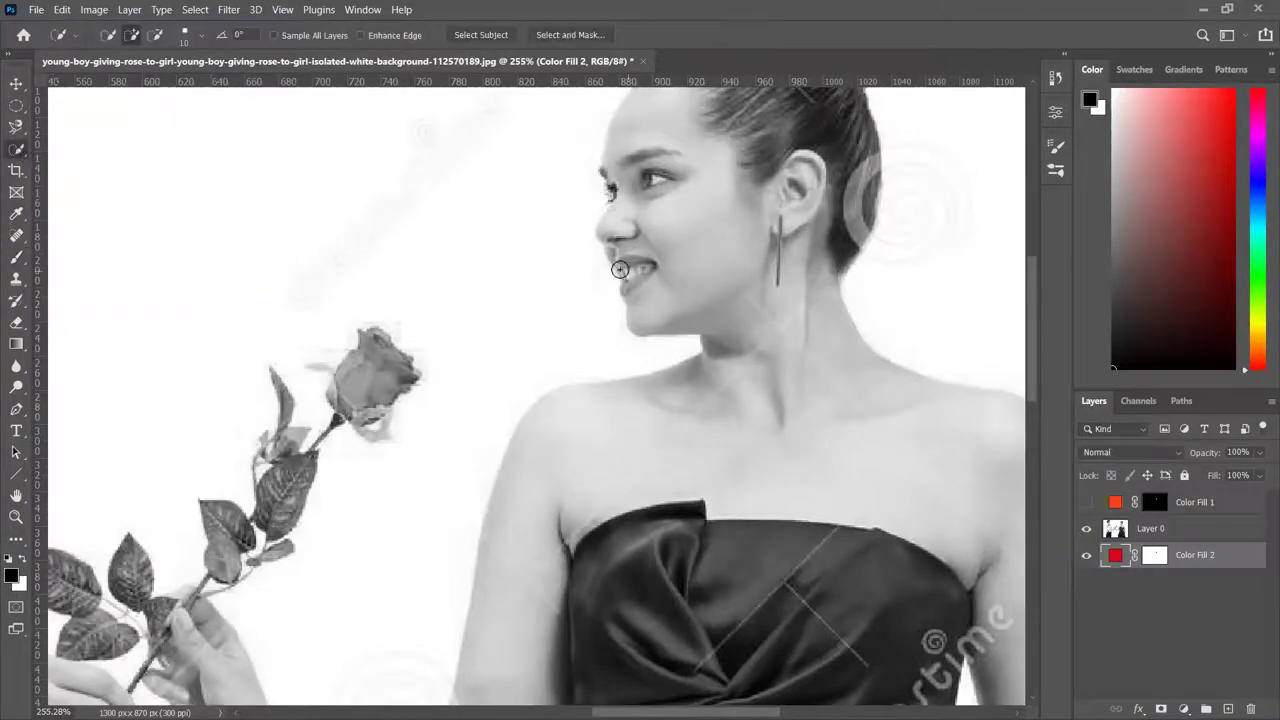
key("bracketleft")
key("bracketleft")
mouse_move(638, 262)
left_mouse_down()
mouse_move(623, 263)
mouse_move(636, 258)
left_mouse_up()
key("ctrl+d")
- Paint both of the girl's lips in Quick Mask and convert the mask to a selection
left_click(16, 607)
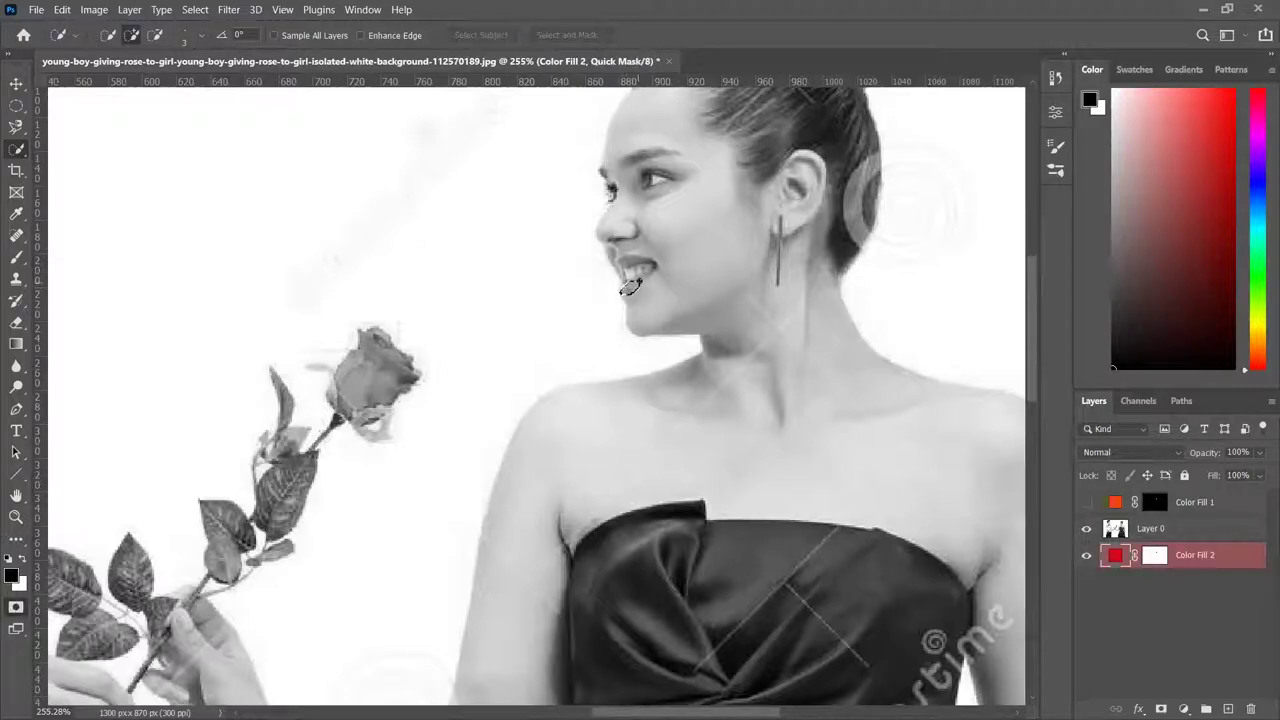
key("b")
scroll(630, 287, "up", 5)
left_click(580, 292)
left_click_drag(589, 290, 607, 277)
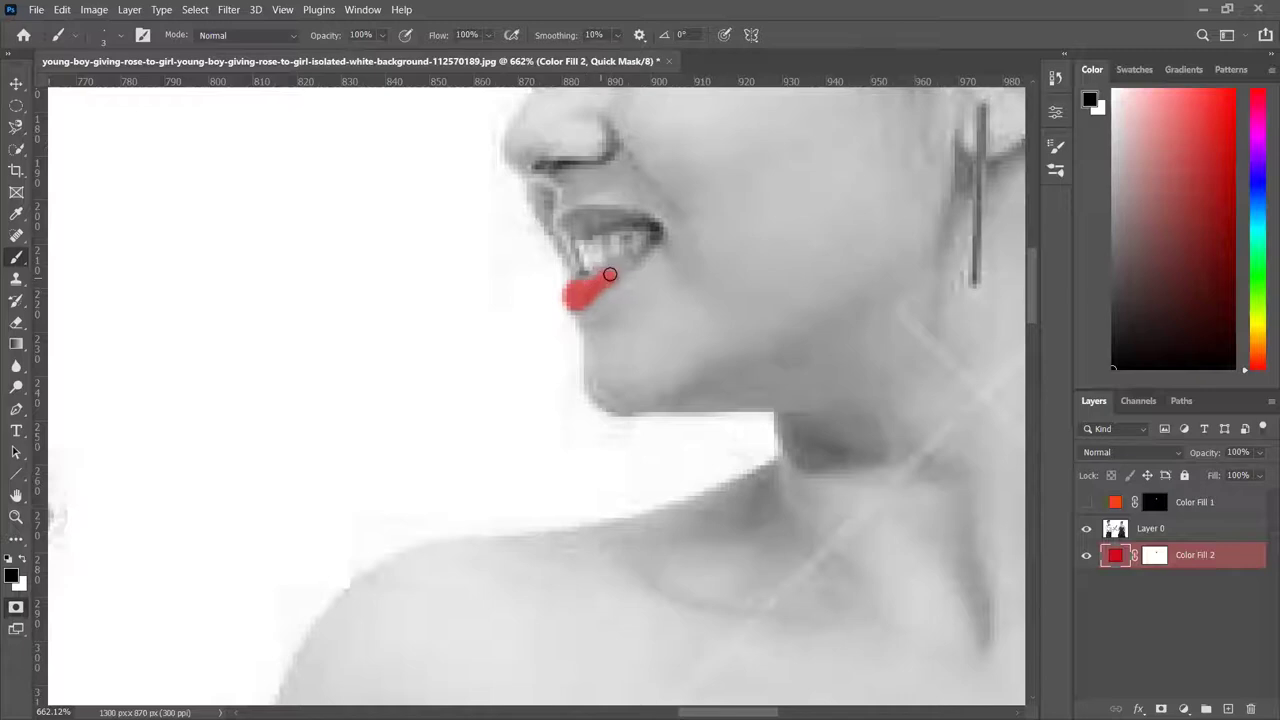
left_click_drag(640, 254, 656, 240)
mouse_move(652, 226)
left_mouse_down()
mouse_move(574, 213)
mouse_move(562, 226)
mouse_move(638, 225)
mouse_move(570, 222)
mouse_move(630, 217)
mouse_move(577, 213)
mouse_move(559, 226)
mouse_move(618, 226)
mouse_move(577, 240)
mouse_move(554, 237)
mouse_move(570, 212)
mouse_move(556, 225)
mouse_move(618, 213)
mouse_move(585, 219)
mouse_move(656, 226)
mouse_move(587, 289)
left_mouse_up()
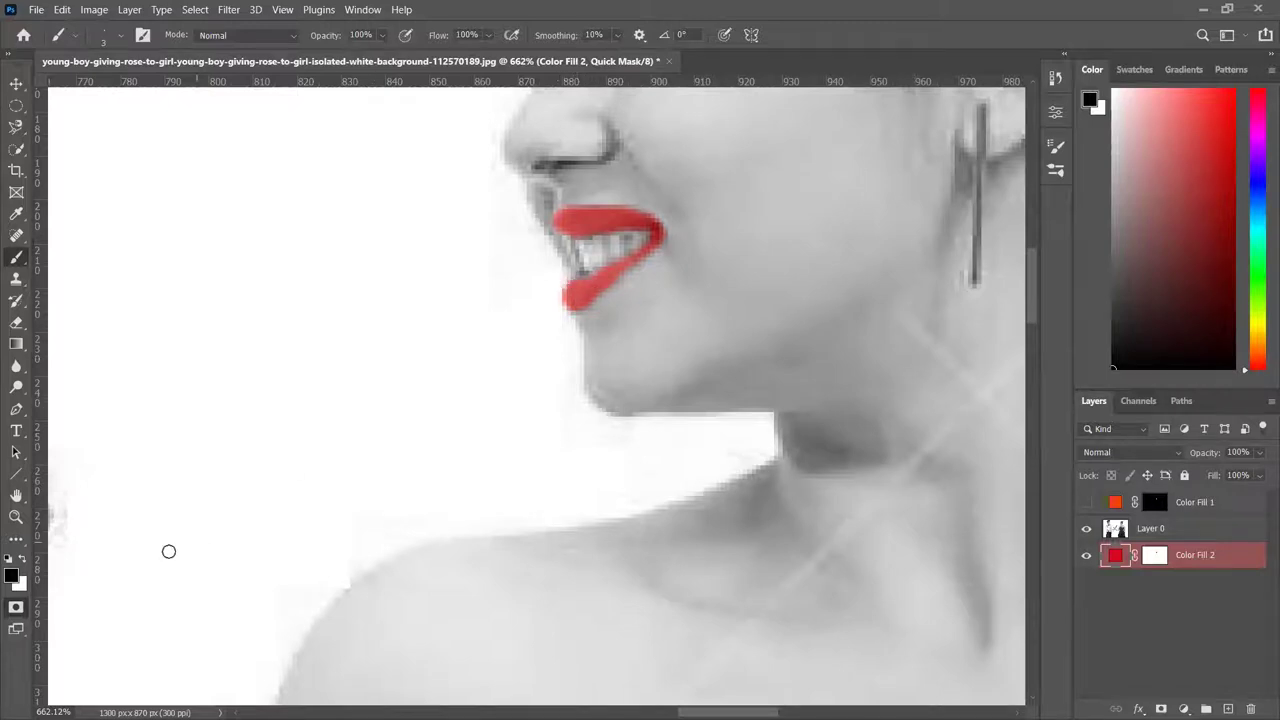
left_click(17, 608)
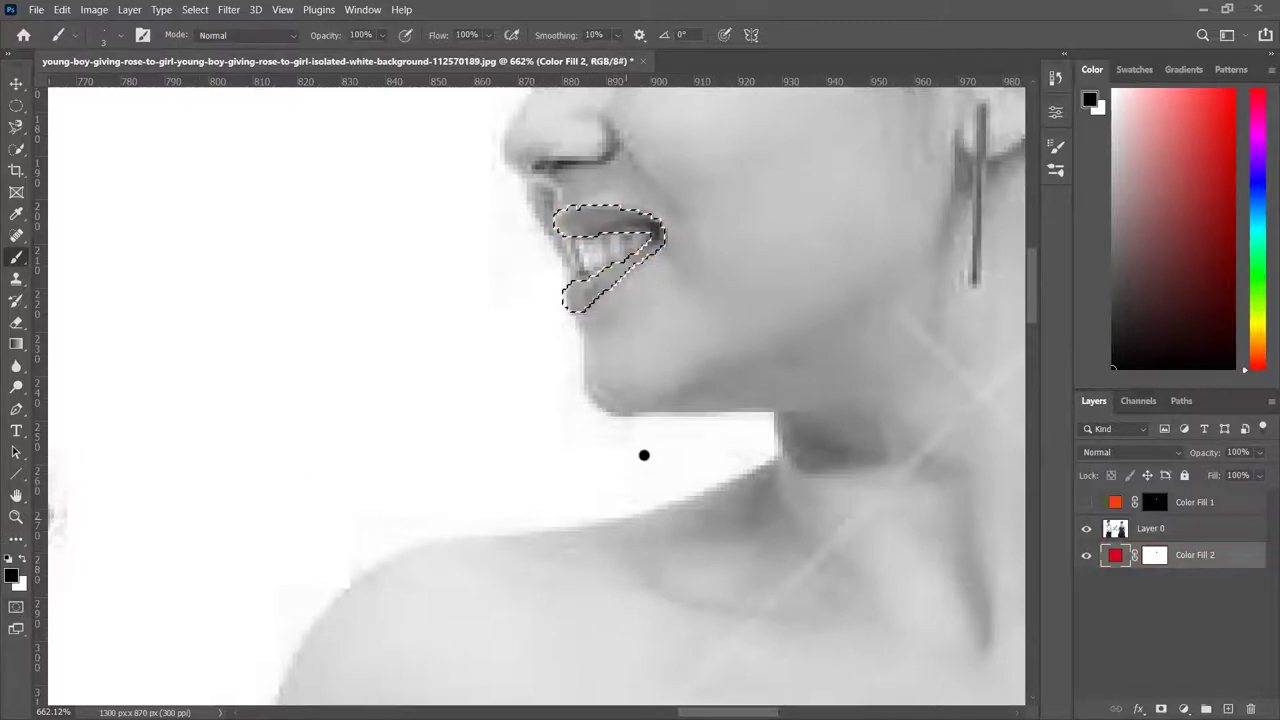
- Move Color Fill 2 above Color Fill 1, mask it to the lips, and unhide Color Fill 1
scroll(749, 466, "down", 5)
scroll(752, 488, "down", 8)
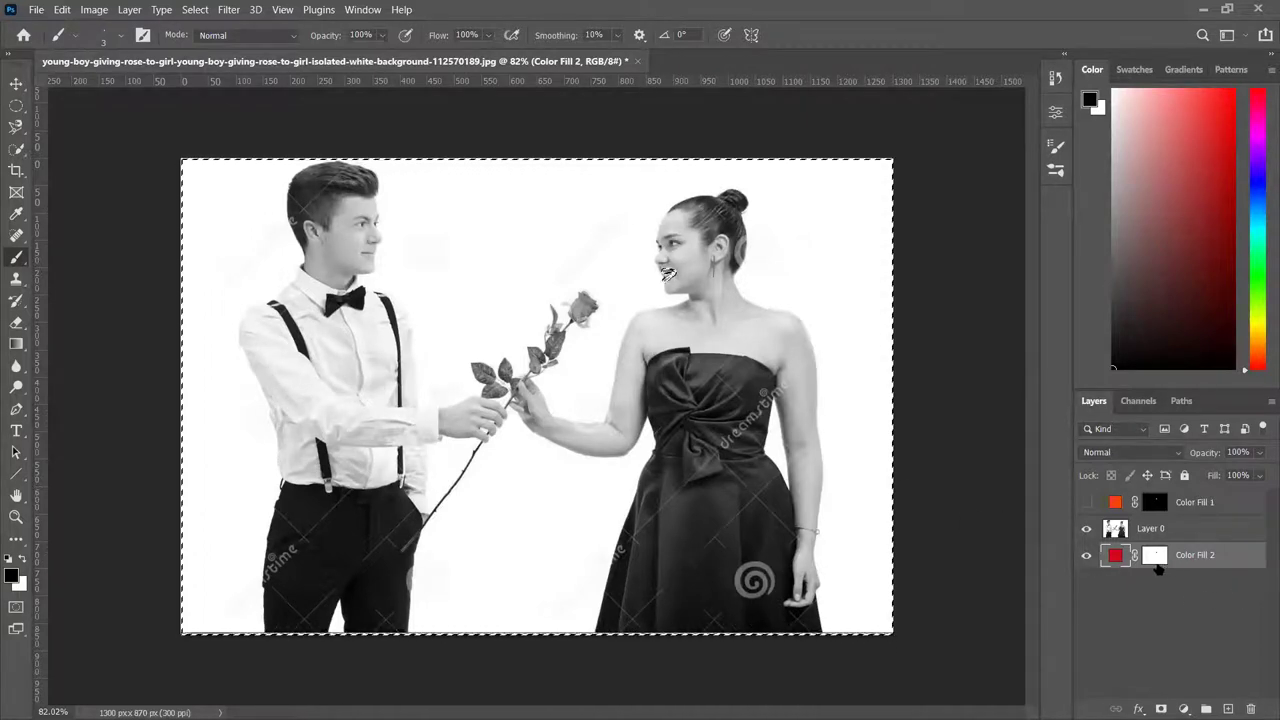
left_click_drag(1155, 557, 1191, 497)
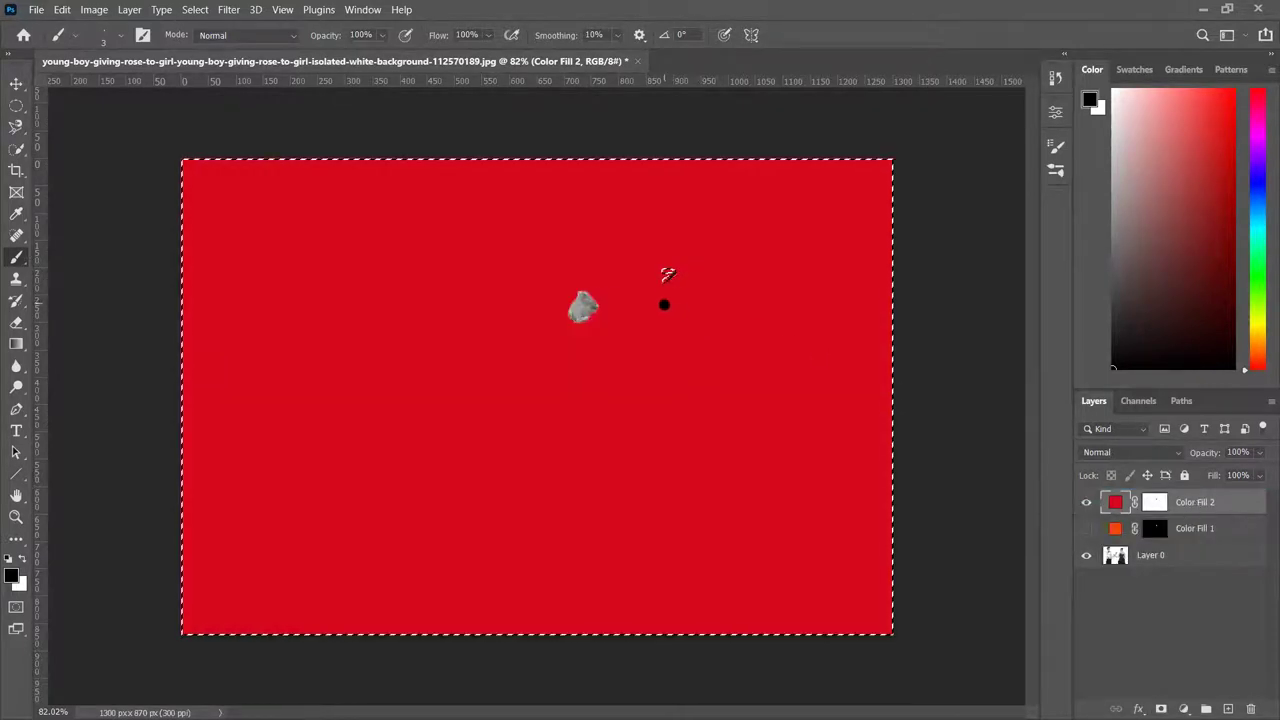
key("ctrl+backslash")
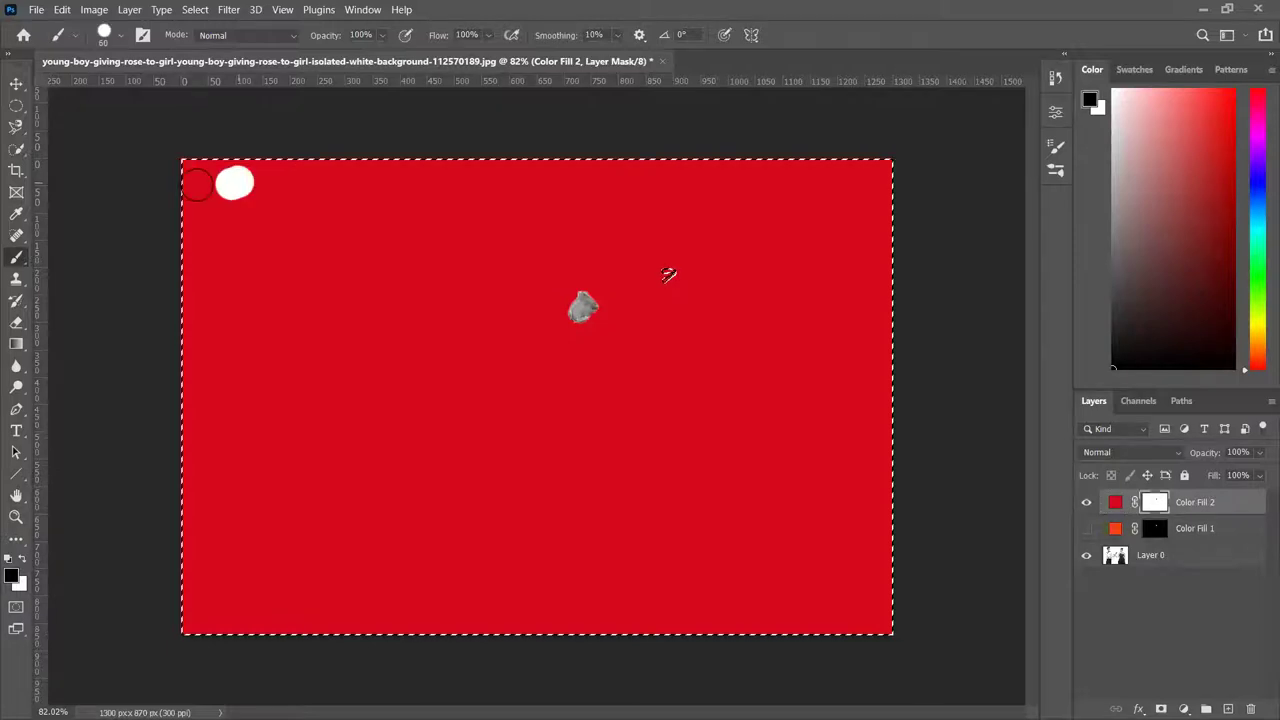
key("bracketright")
key("bracketright")
key("bracketright")
key("bracketright")
key("bracketright")
key("bracketright")
key("bracketright")
key("bracketright")
key("bracketright")
key("bracketright")
key("bracketright")
key("bracketright")
key("bracketright")
key("bracketright")
mouse_move(271, 186)
left_mouse_down()
mouse_move(791, 273)
mouse_move(191, 406)
mouse_move(850, 590)
mouse_move(880, 612)
left_mouse_up()
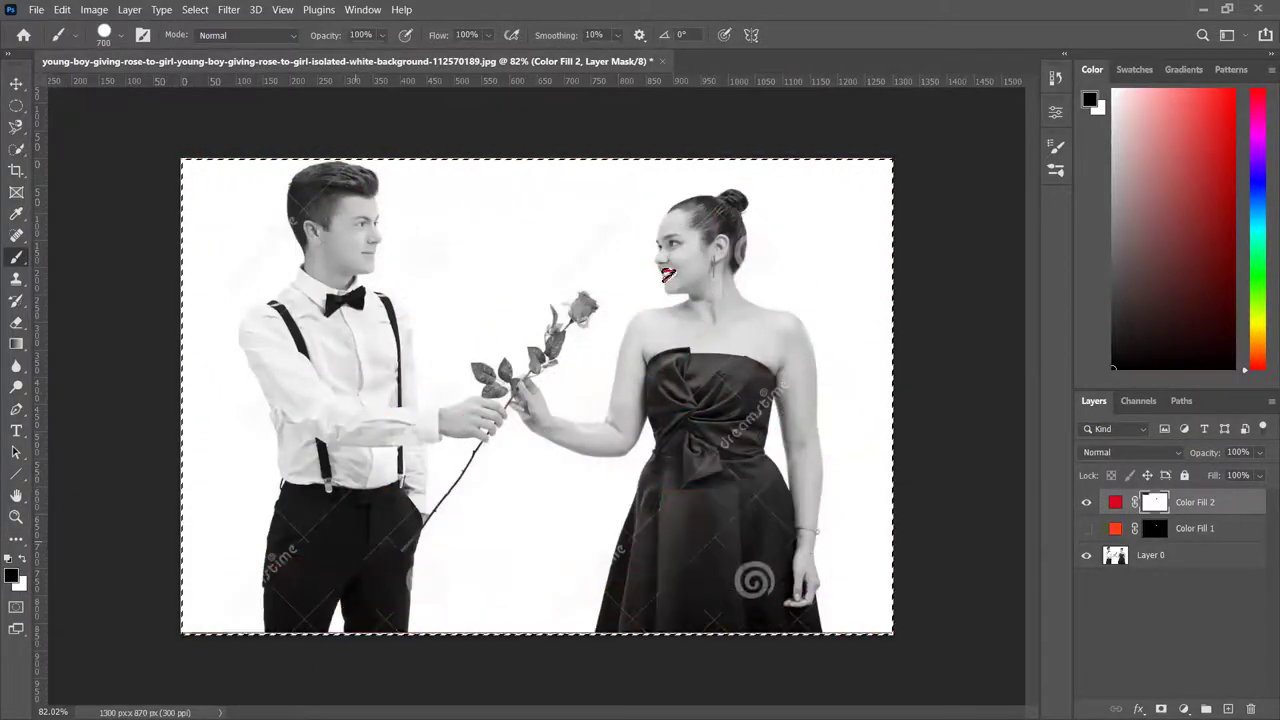
left_click_drag(840, 278, 157, 394)
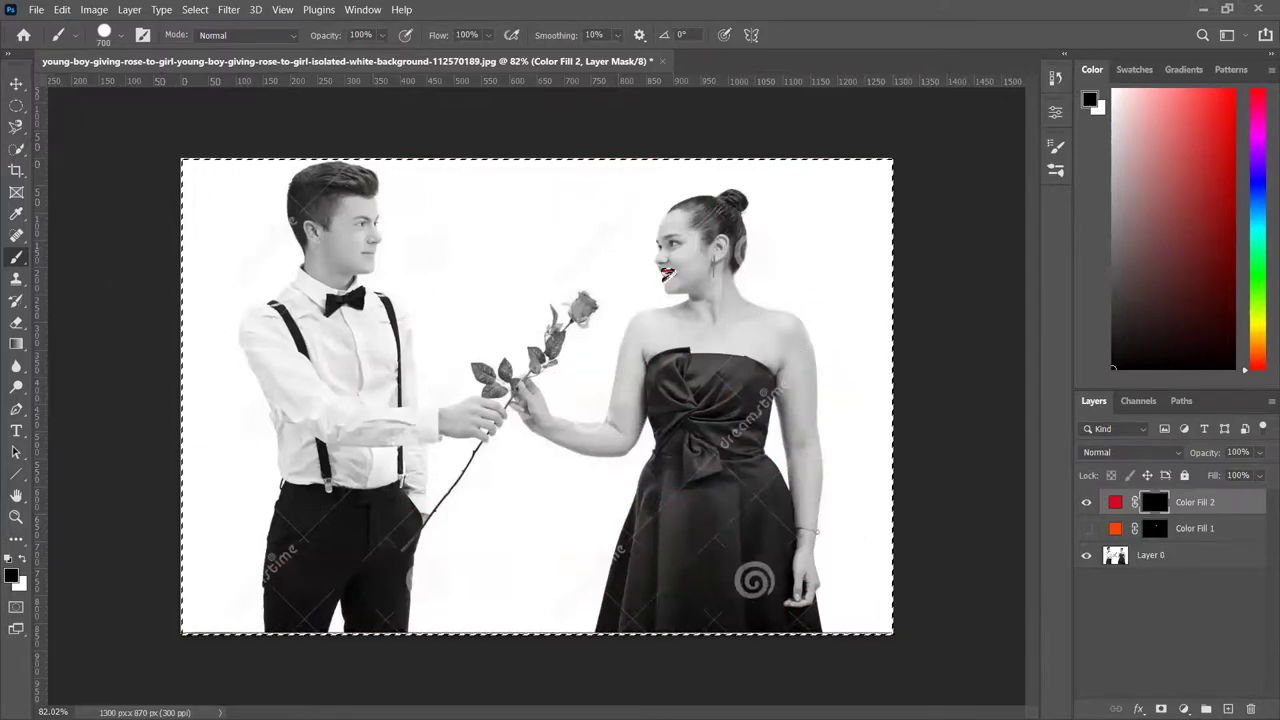
left_click(1087, 528)
- Deselect, then add a blue (0617f7) Color Fill 3 layer beneath Layer 0
key("ctrl+d")
scroll(372, 240, "up", 5)
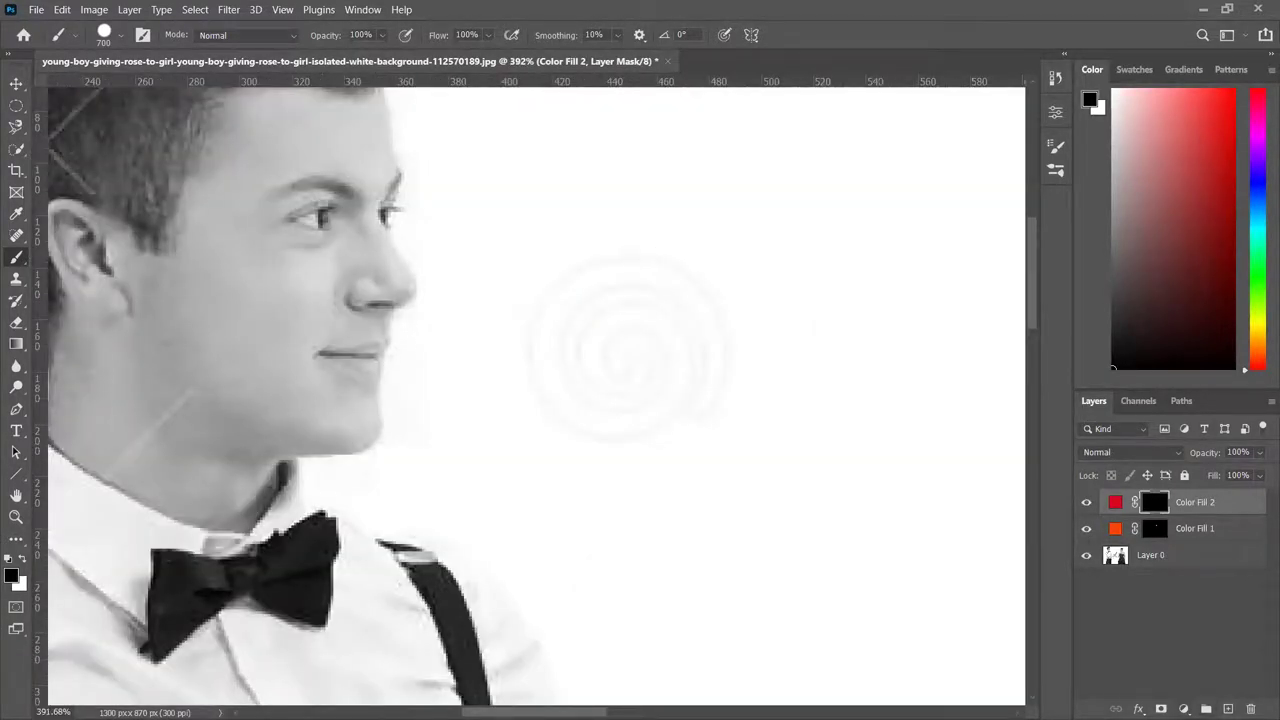
left_click(1184, 708)
left_click(1178, 426)
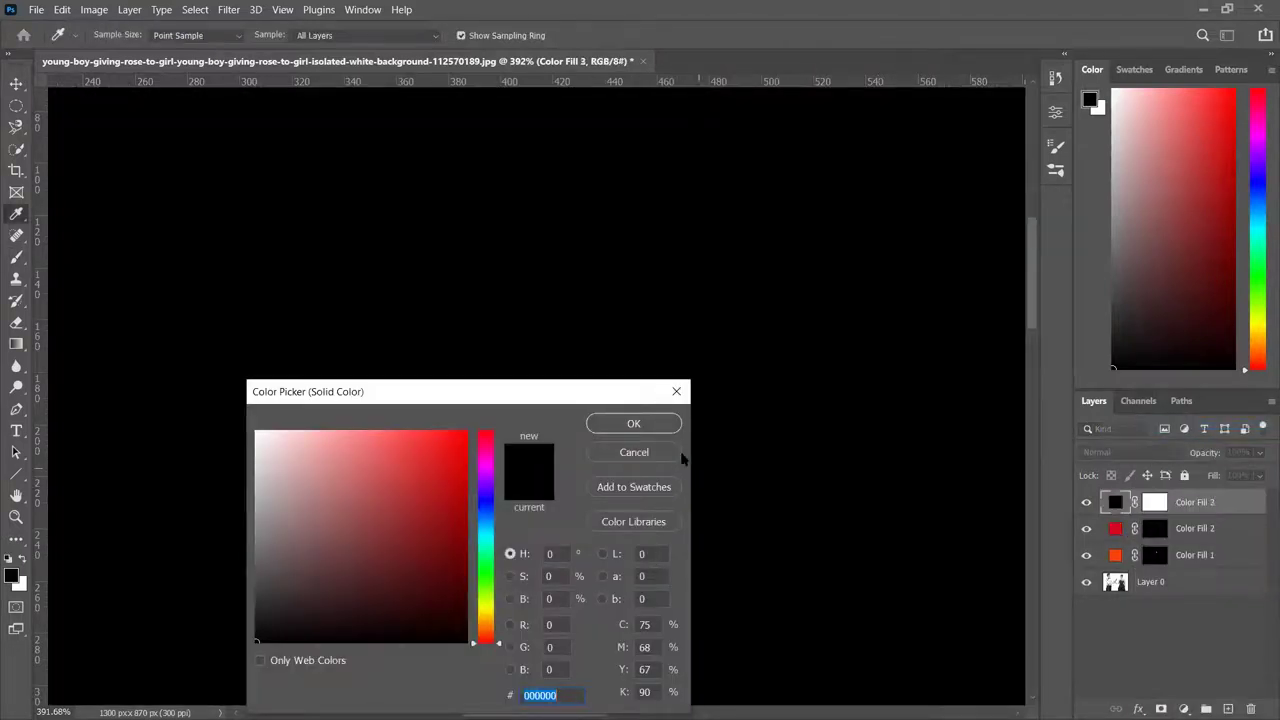
left_click(487, 503)
left_click(461, 437)
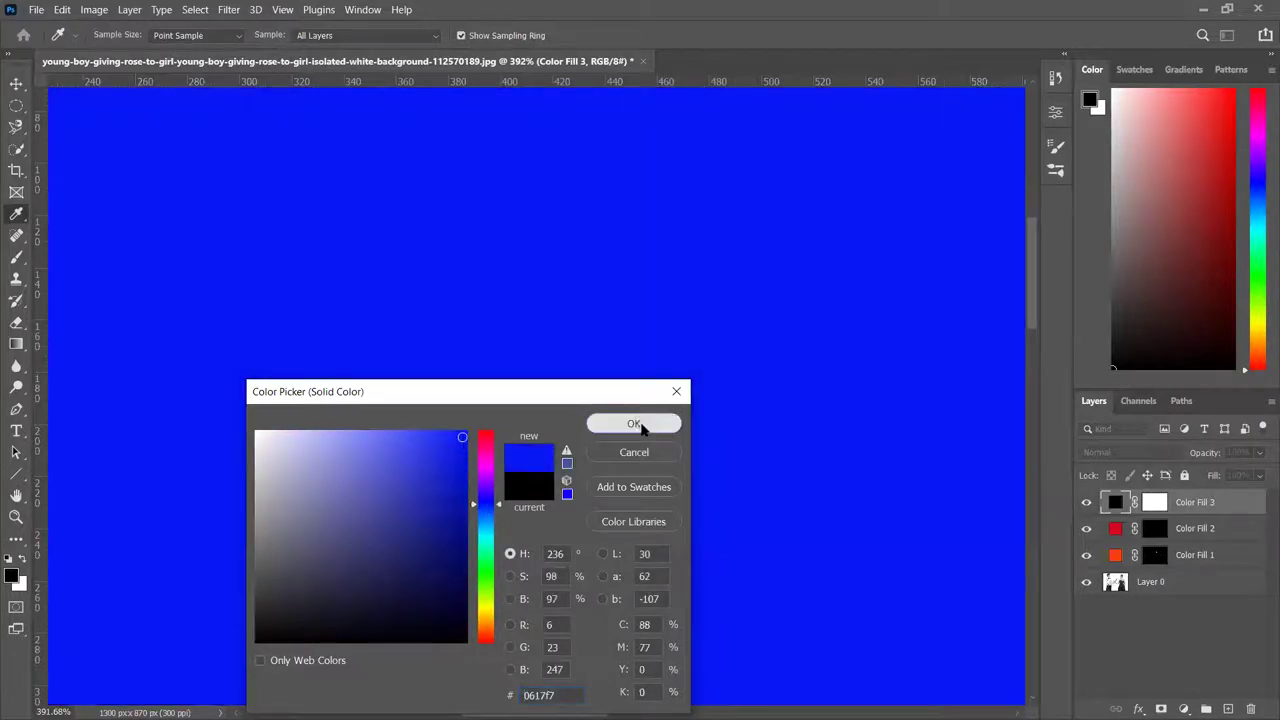
left_click(634, 424)
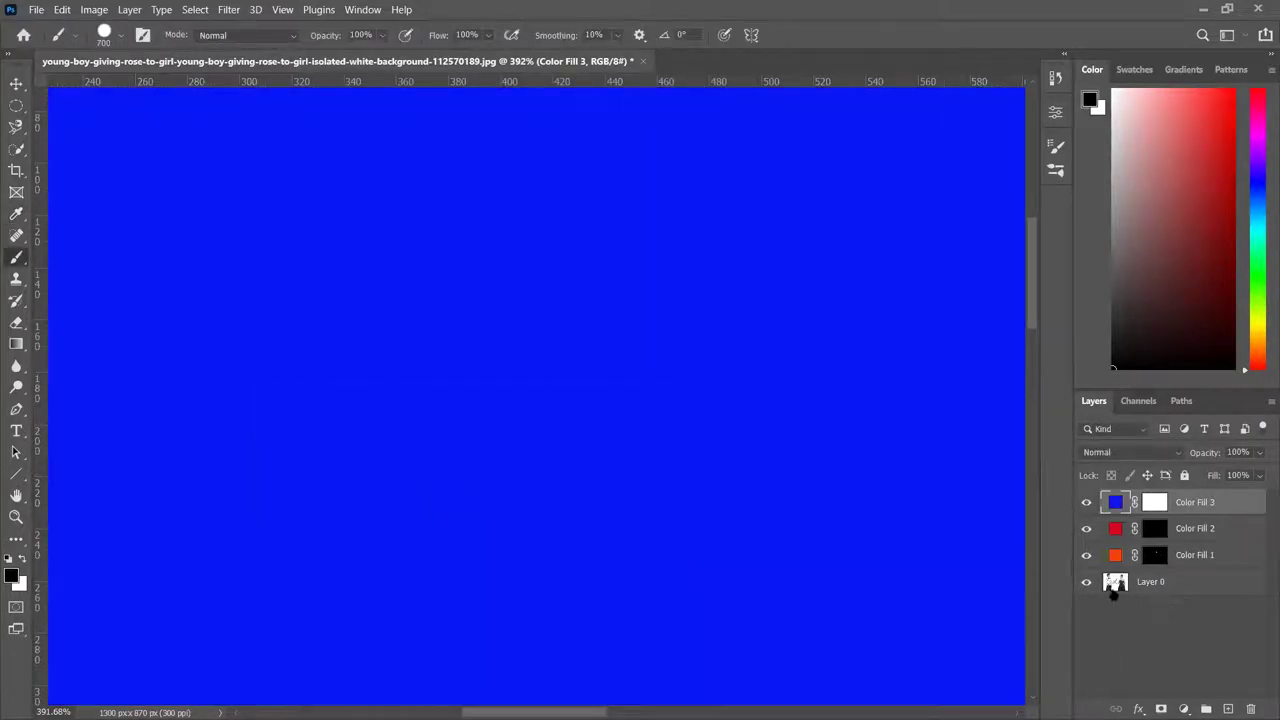
left_click_drag(1203, 498, 1206, 612)
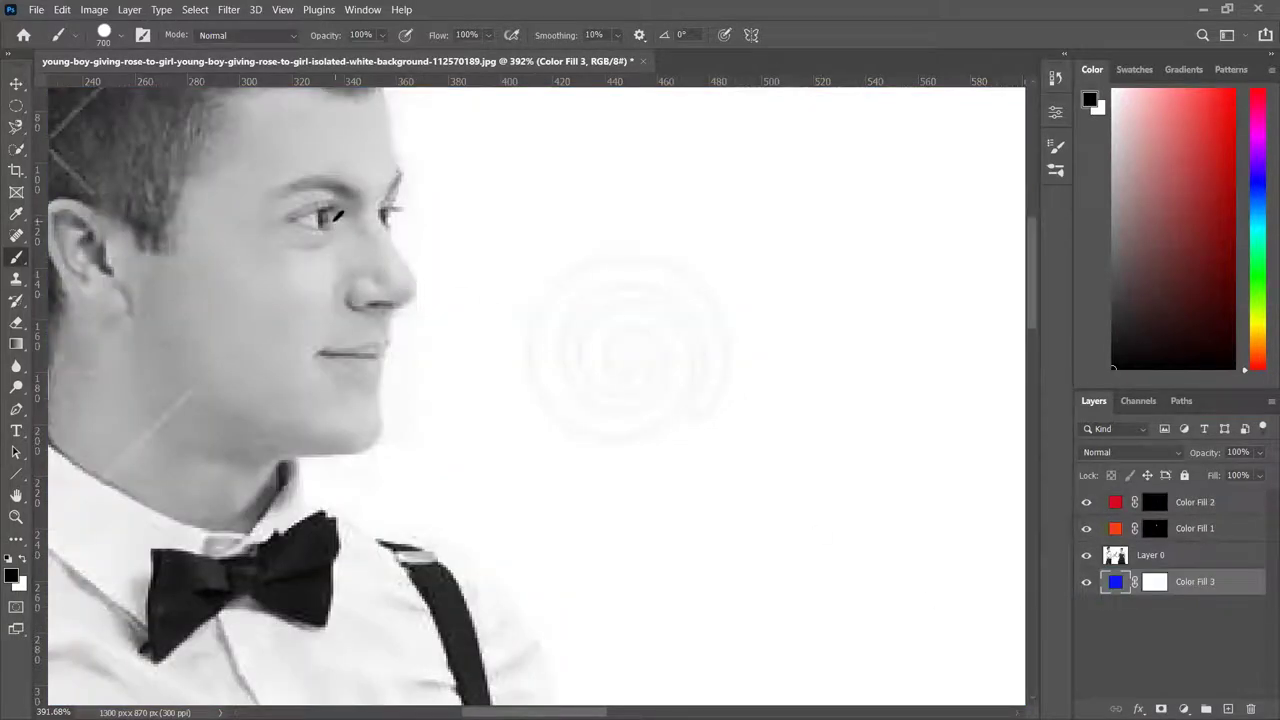
- Paint both of the boy's eyes in Quick Mask with a small brush and convert them to a selection
scroll(338, 215, "up", 2)
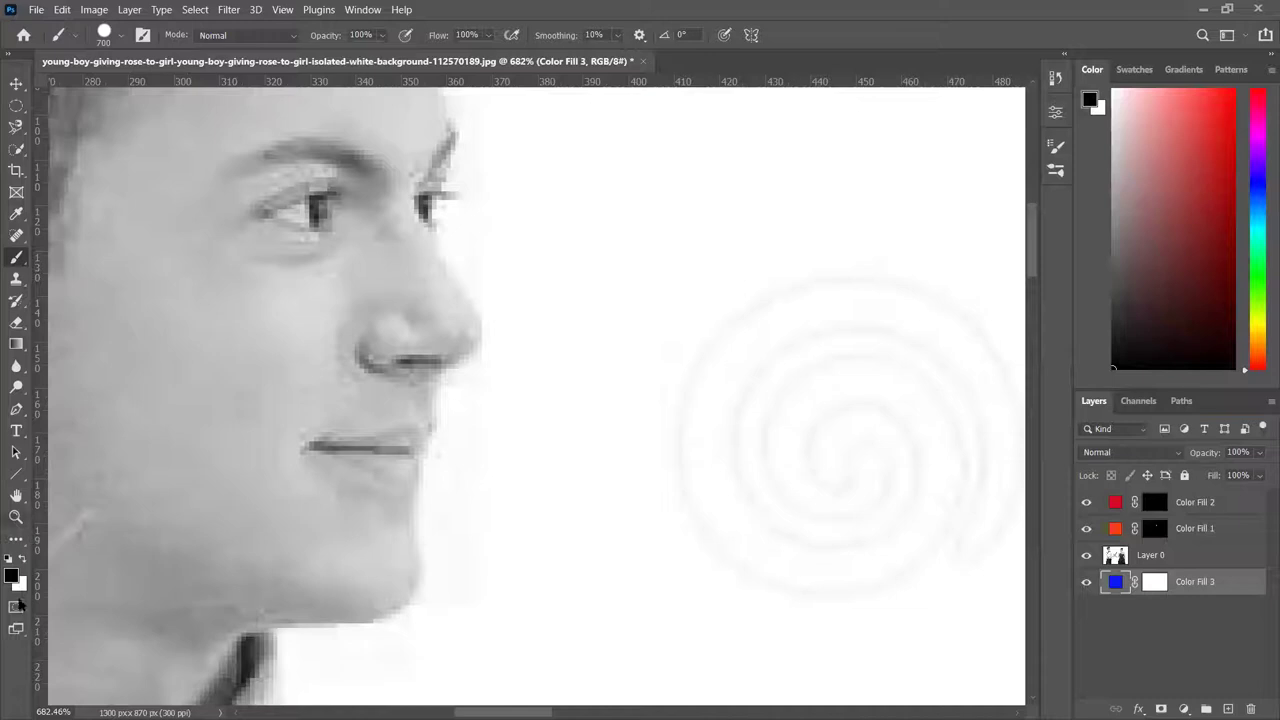
left_click(17, 607)
key("alt+bracketright")
left_click_drag(312, 207, 323, 218)
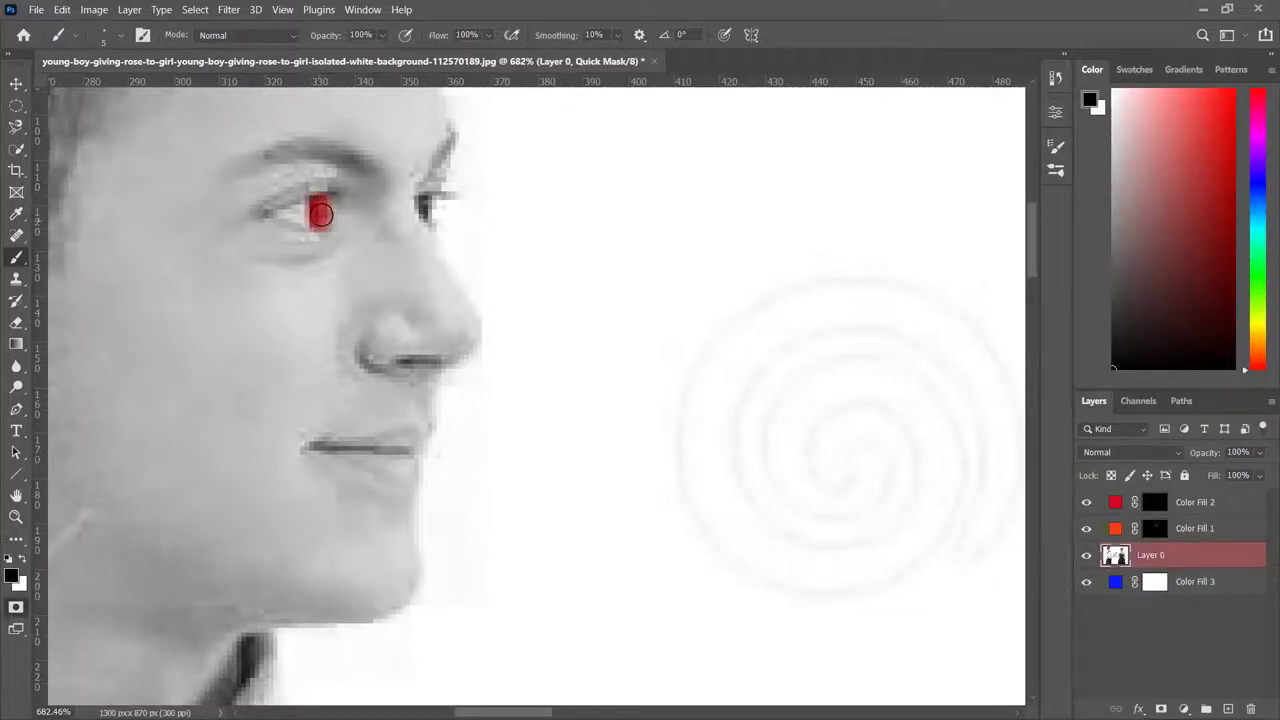
left_click_drag(426, 205, 430, 216)
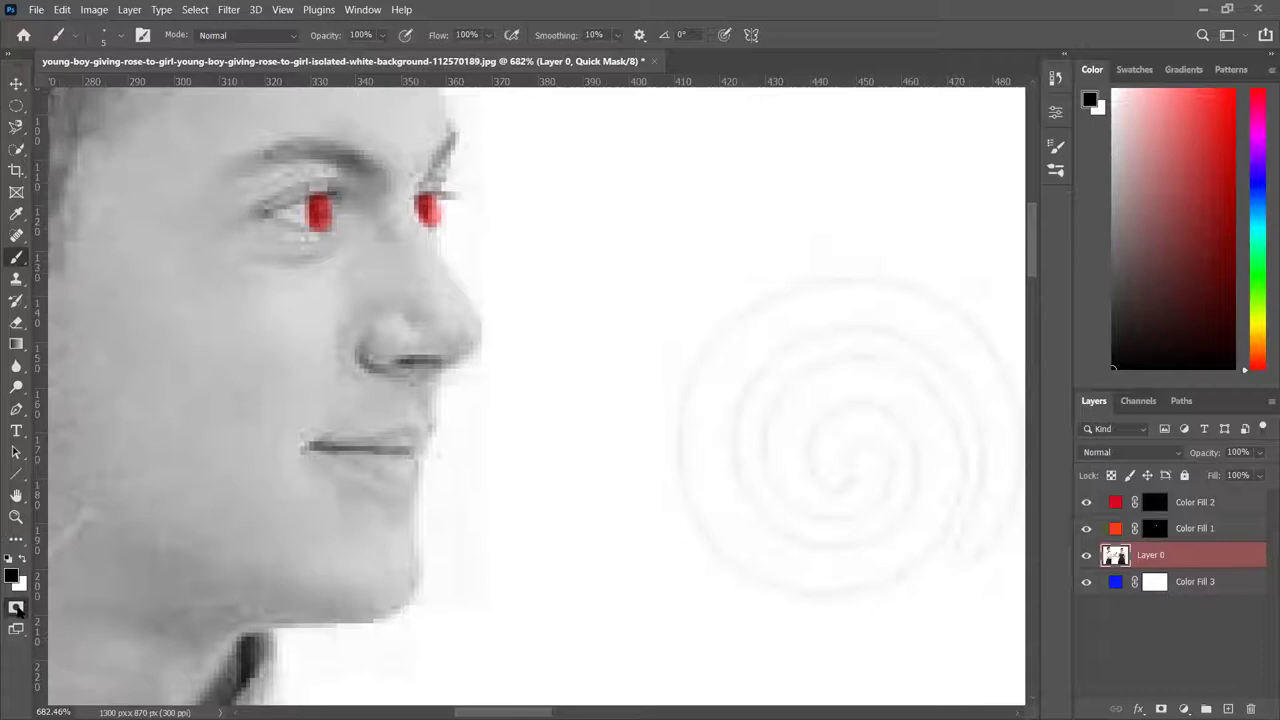
left_click(16, 607)
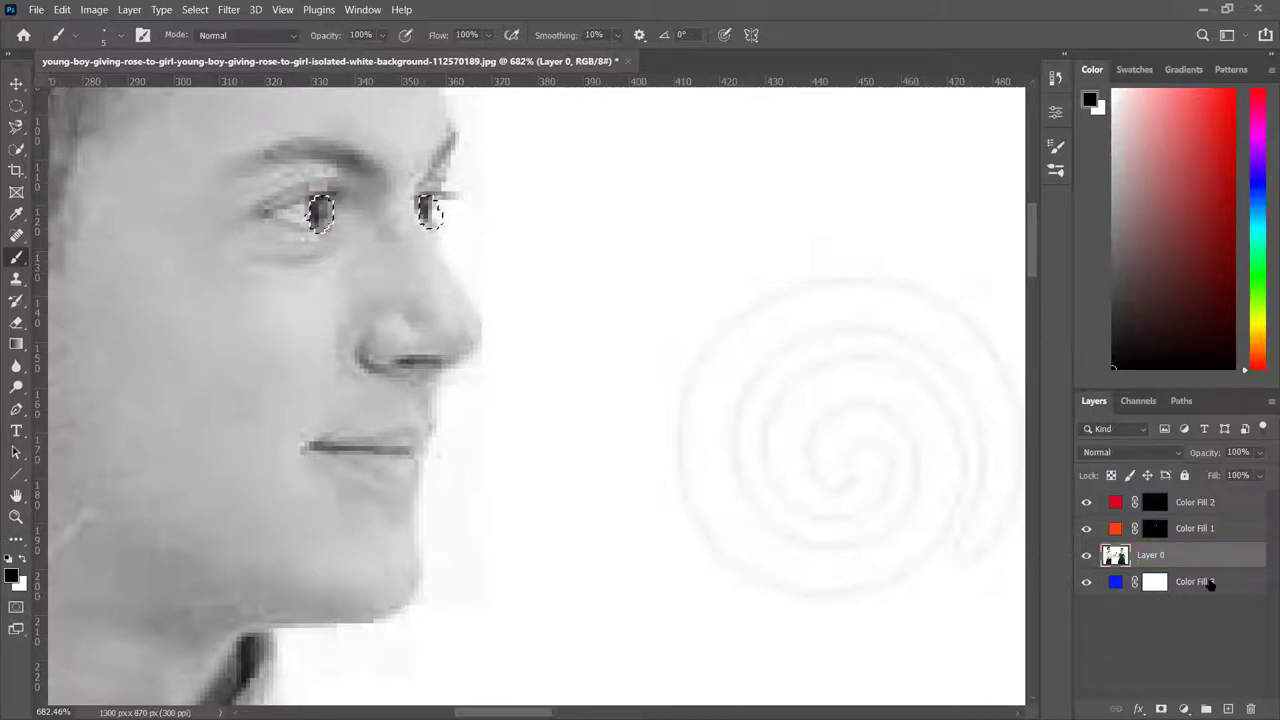
- Move the blue Color Fill 3 layer to the top of the layer stack
scroll(433, 331, "down", 6)
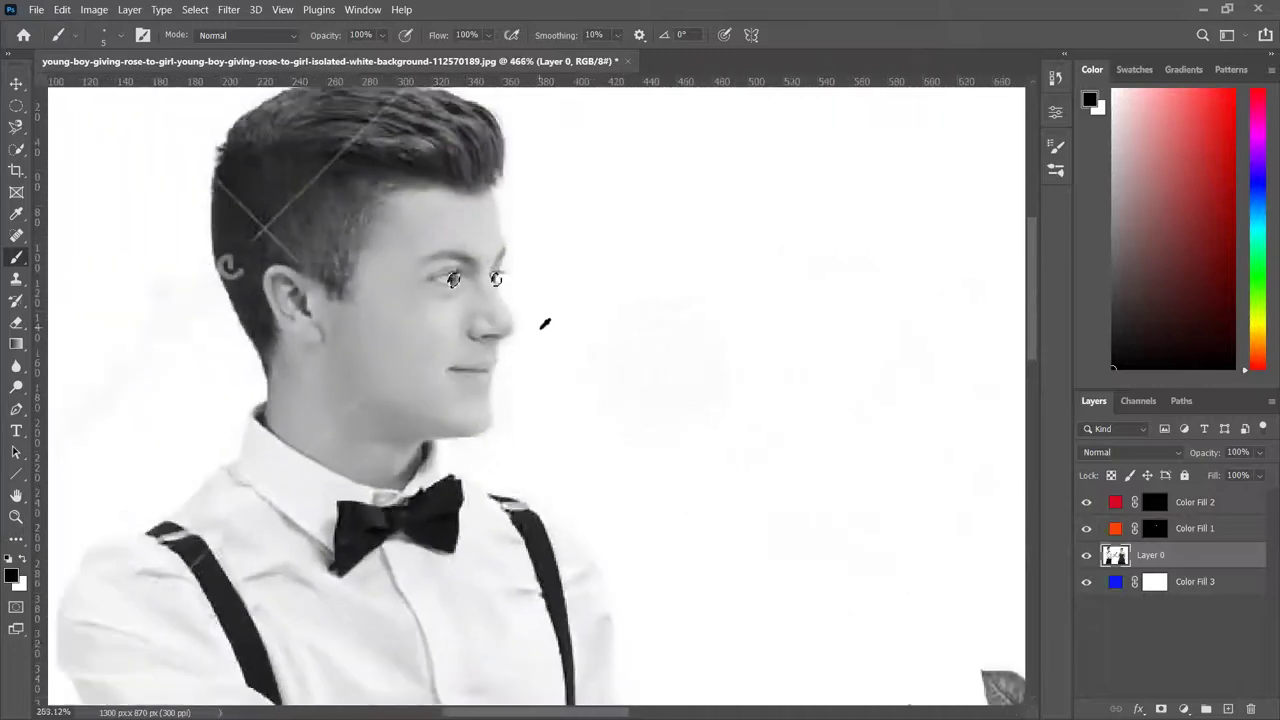
scroll(748, 349, "down", 2)
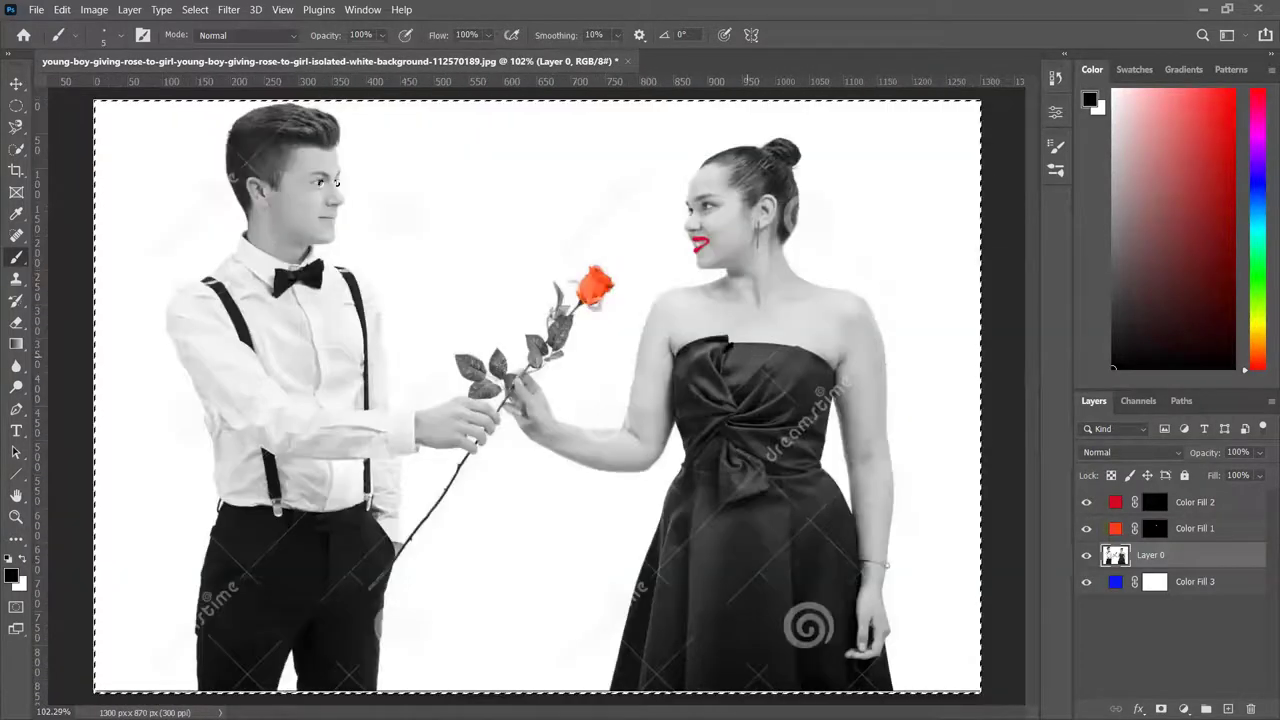
left_click_drag(1170, 555, 1183, 500)
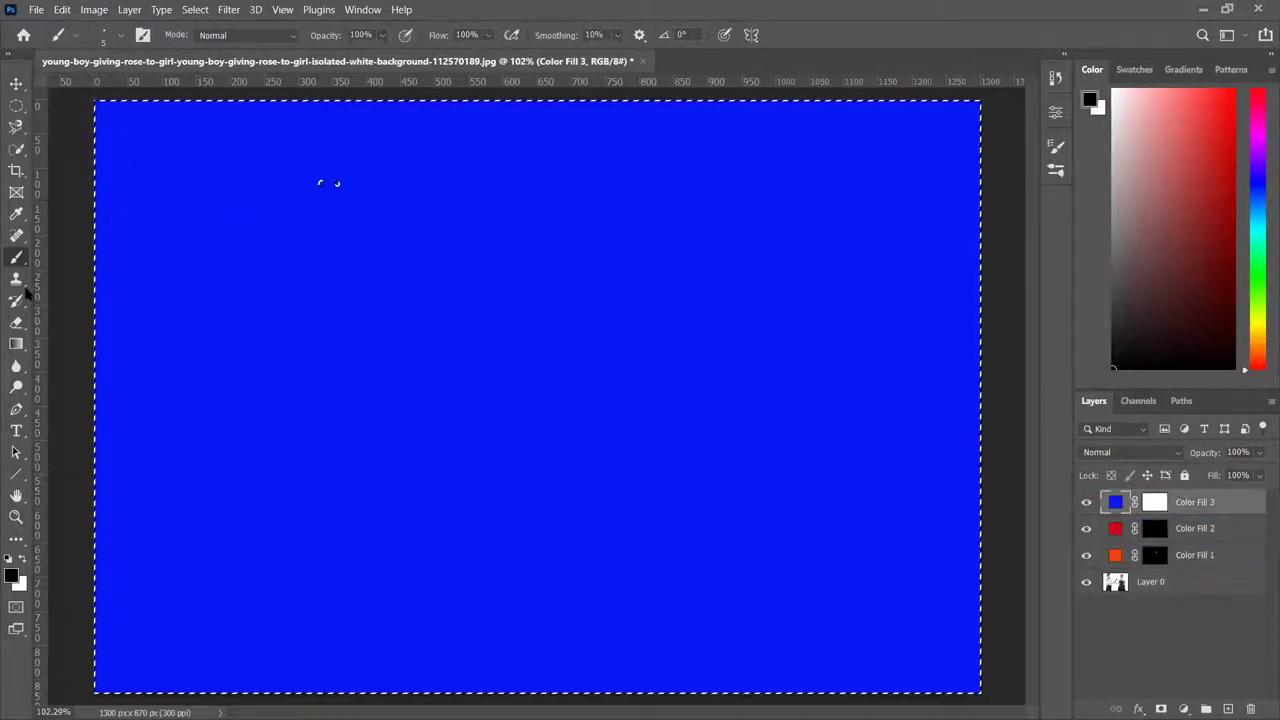
- Paint Color Fill 3's mask black around the eye selection with a large brush, then deselect
left_click(1155, 502)
key("bracketright")
key("bracketright")
key("bracketright")
key("bracketright")
key("bracketright")
key("bracketright")
key("bracketright")
key("bracketright")
key("bracketright")
key("bracketright")
key("bracketright")
key("bracketright")
key("bracketright")
key("bracketright")
key("bracketright")
key("bracketright")
key("bracketright")
key("bracketright")
key("bracketright")
key("bracketright")
mouse_move(130, 165)
left_mouse_down()
mouse_move(232, 178)
mouse_move(928, 191)
mouse_move(959, 369)
mouse_move(457, 476)
mouse_move(220, 587)
mouse_move(200, 640)
left_mouse_up()
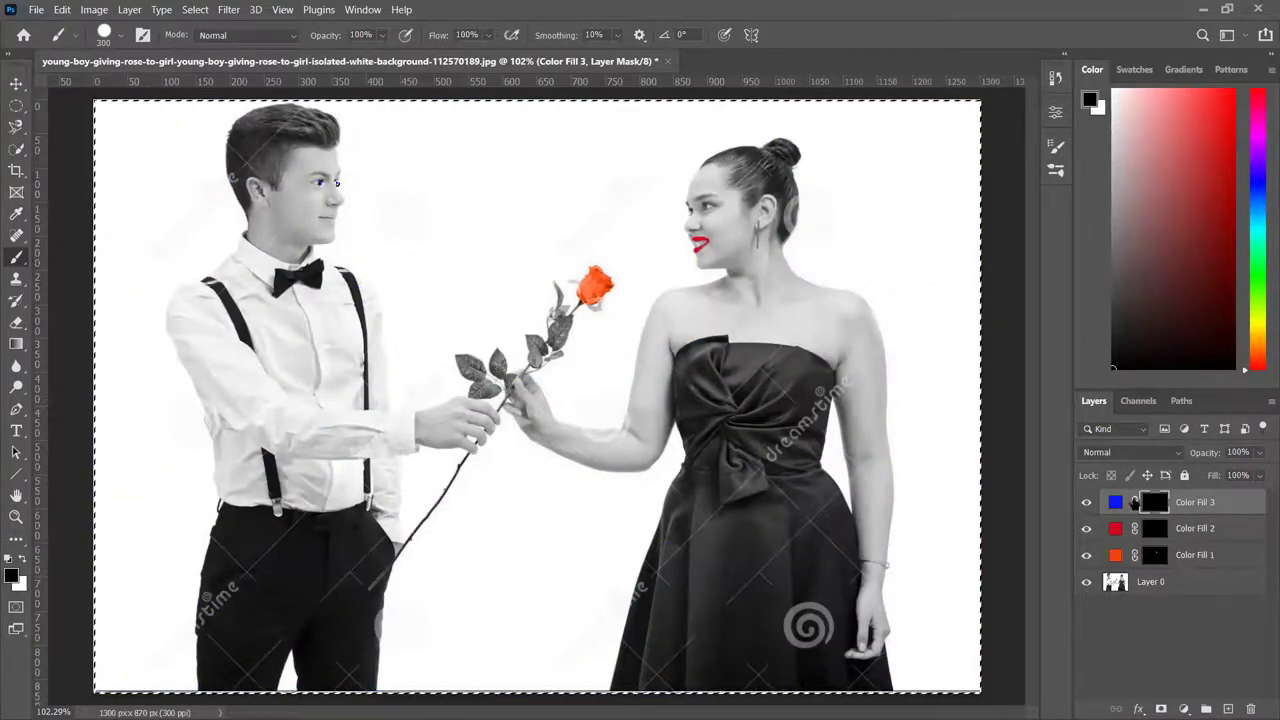
key("ctrl+d")
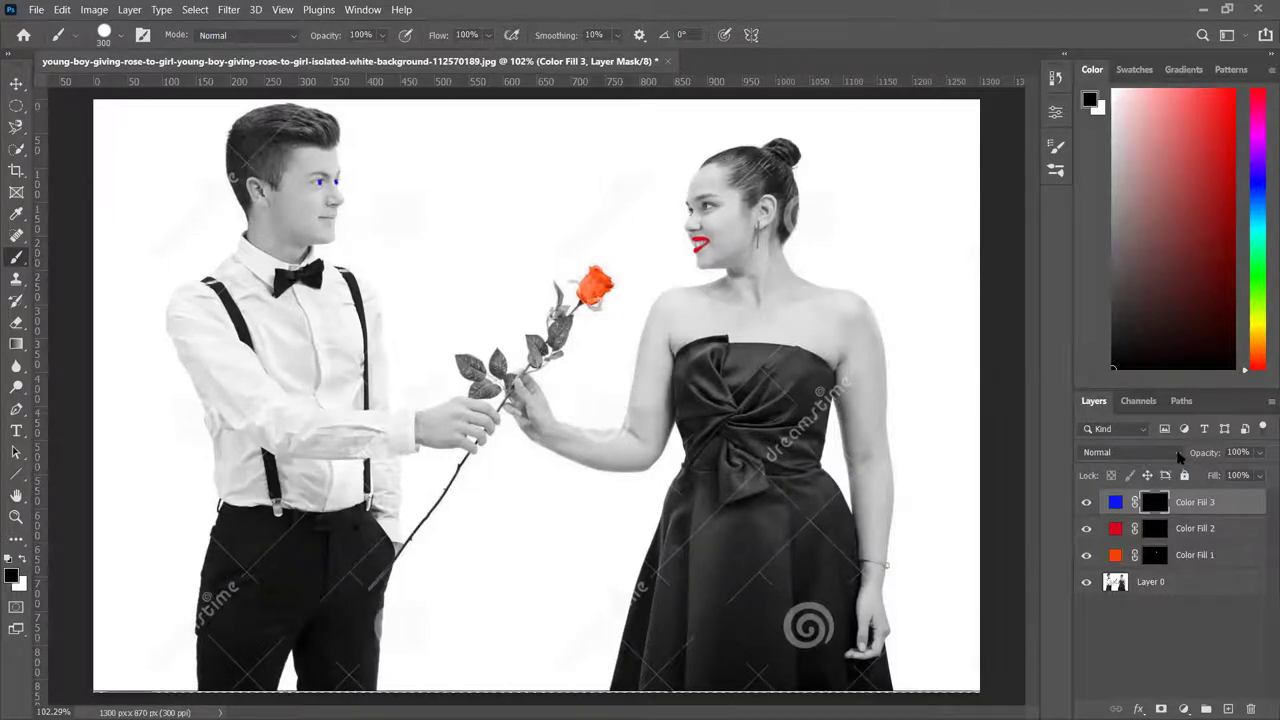
- Change the blend mode of both blue Color Fill 3 and red Color Fill 2 to Color
left_click(1179, 456)
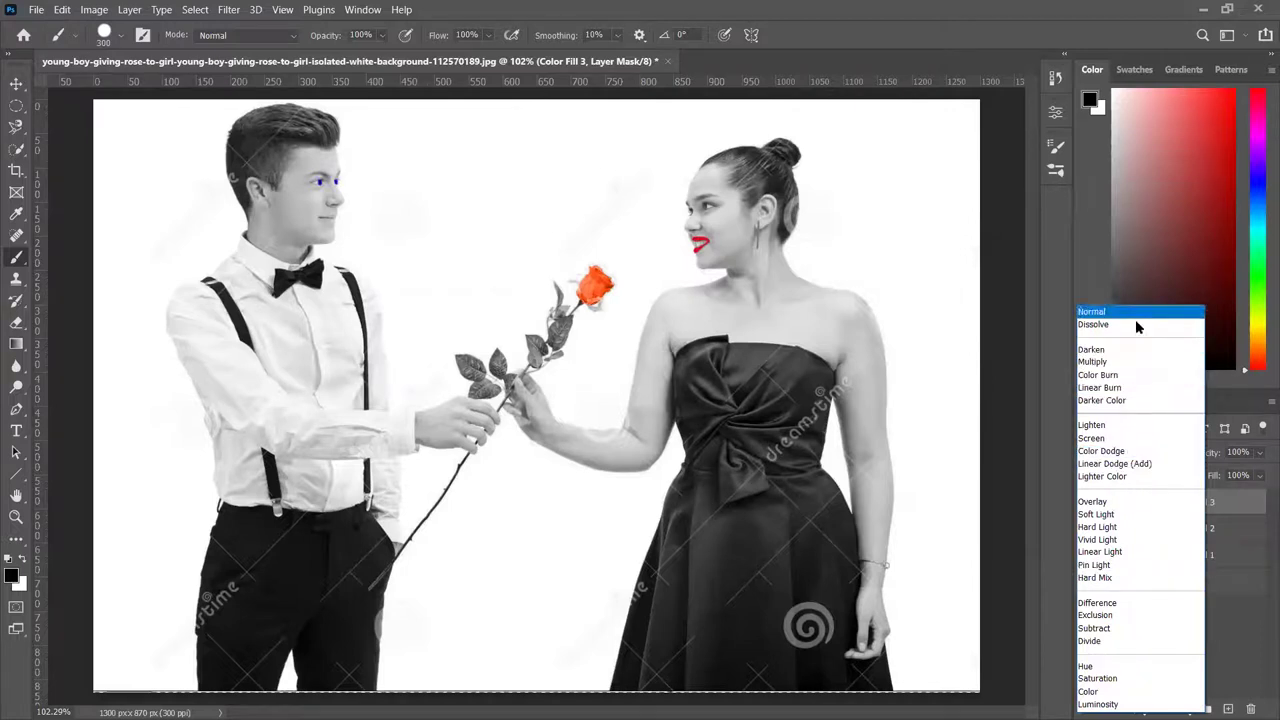
left_click(1107, 692)
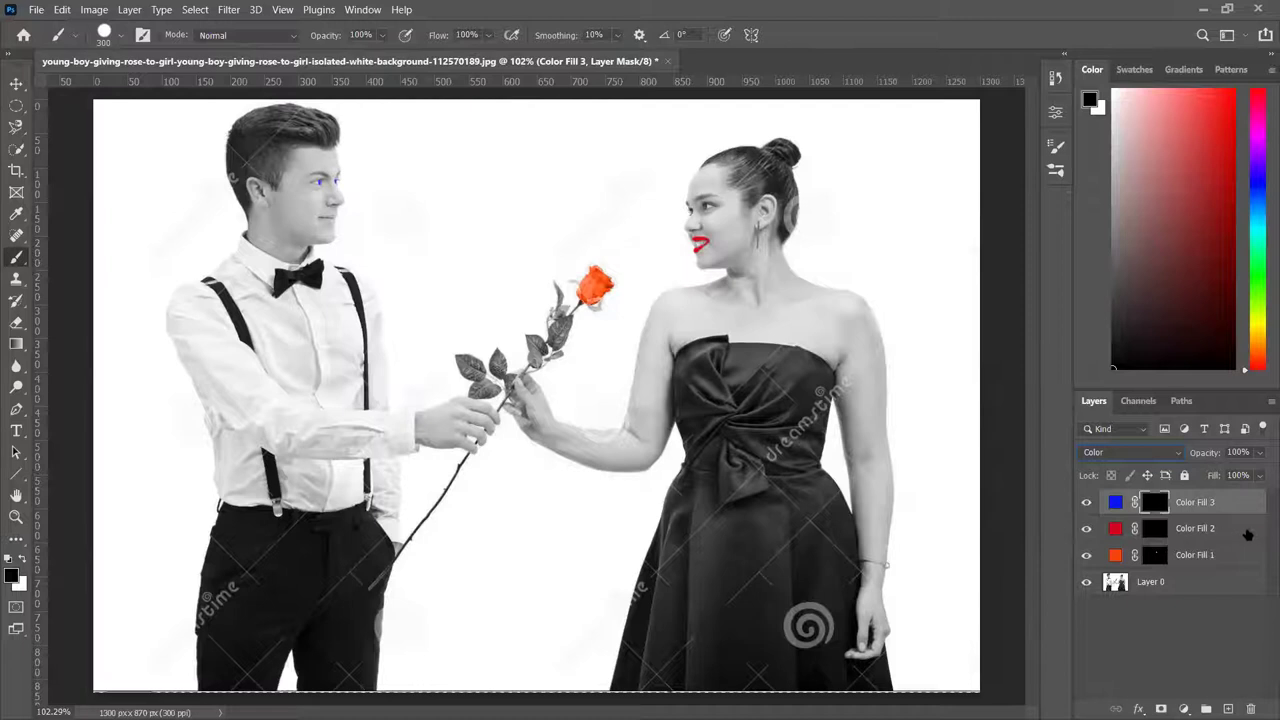
left_click(1248, 532)
left_click(1179, 455)
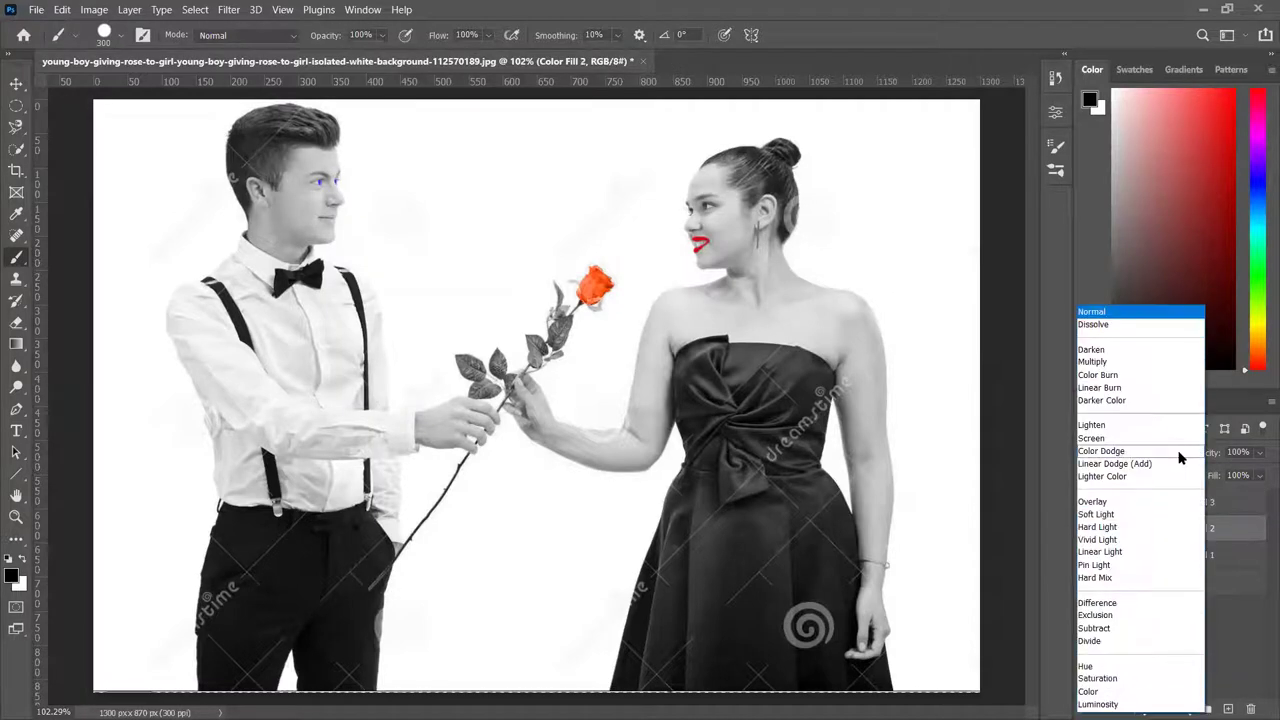
left_click(1118, 692)
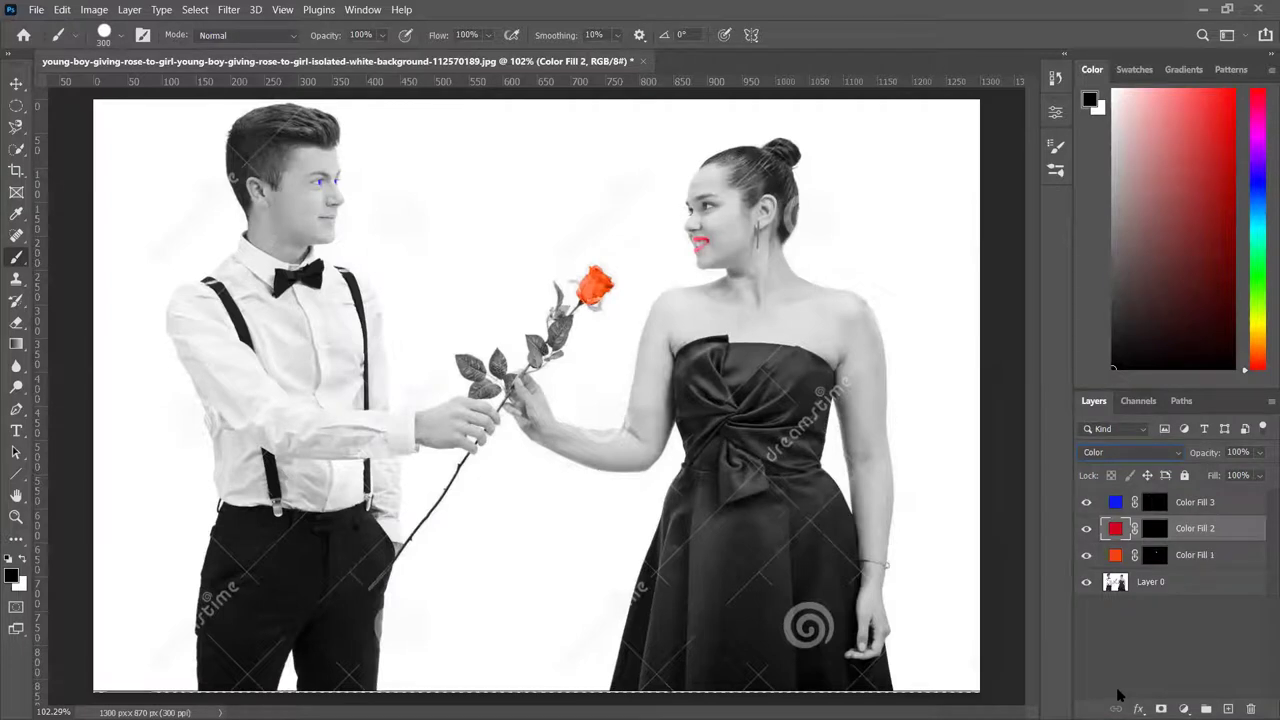
- Try a lighter red, then cyan, as Color Fill 2's lip colour
double_click(1117, 529)
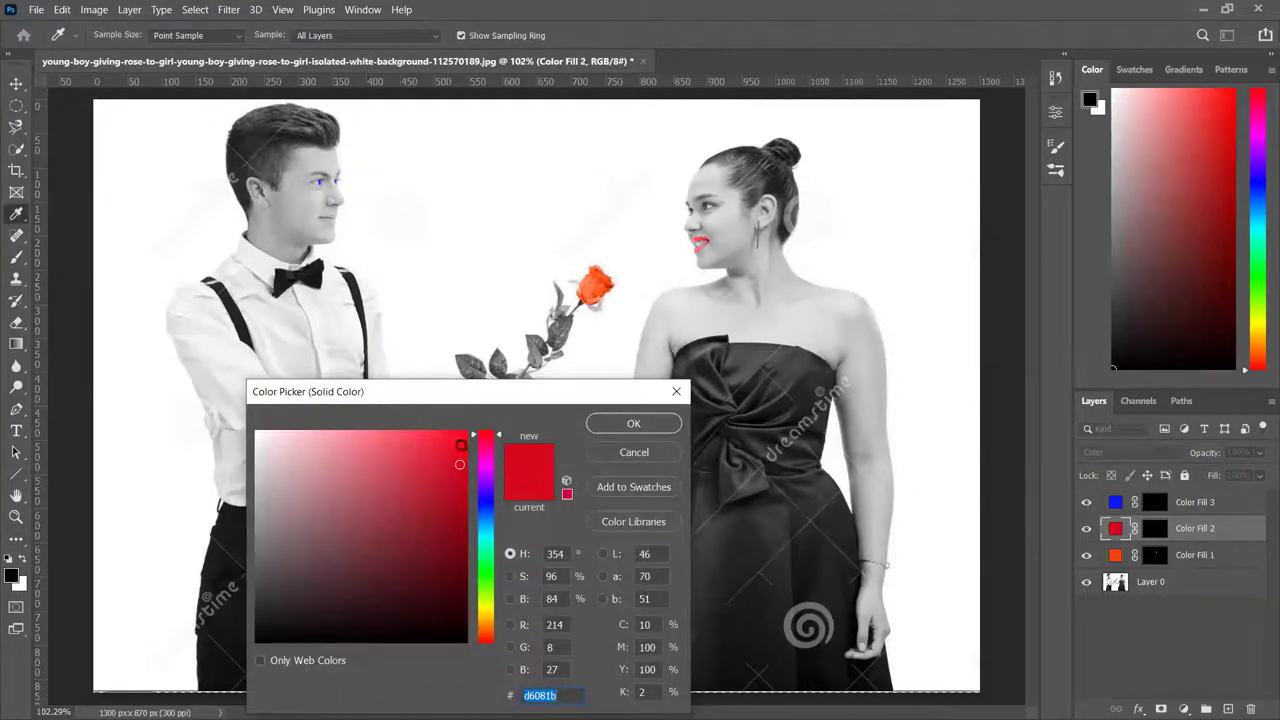
left_click(430, 445)
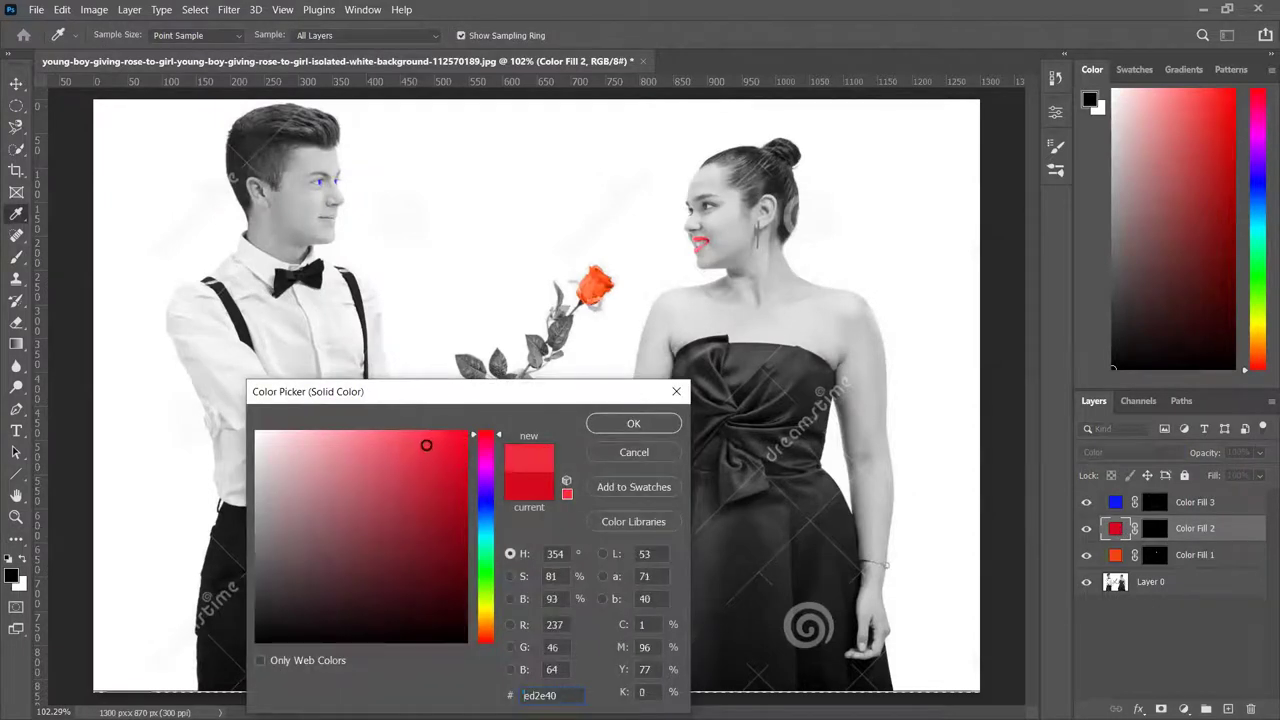
left_click(410, 444)
left_click(633, 423)
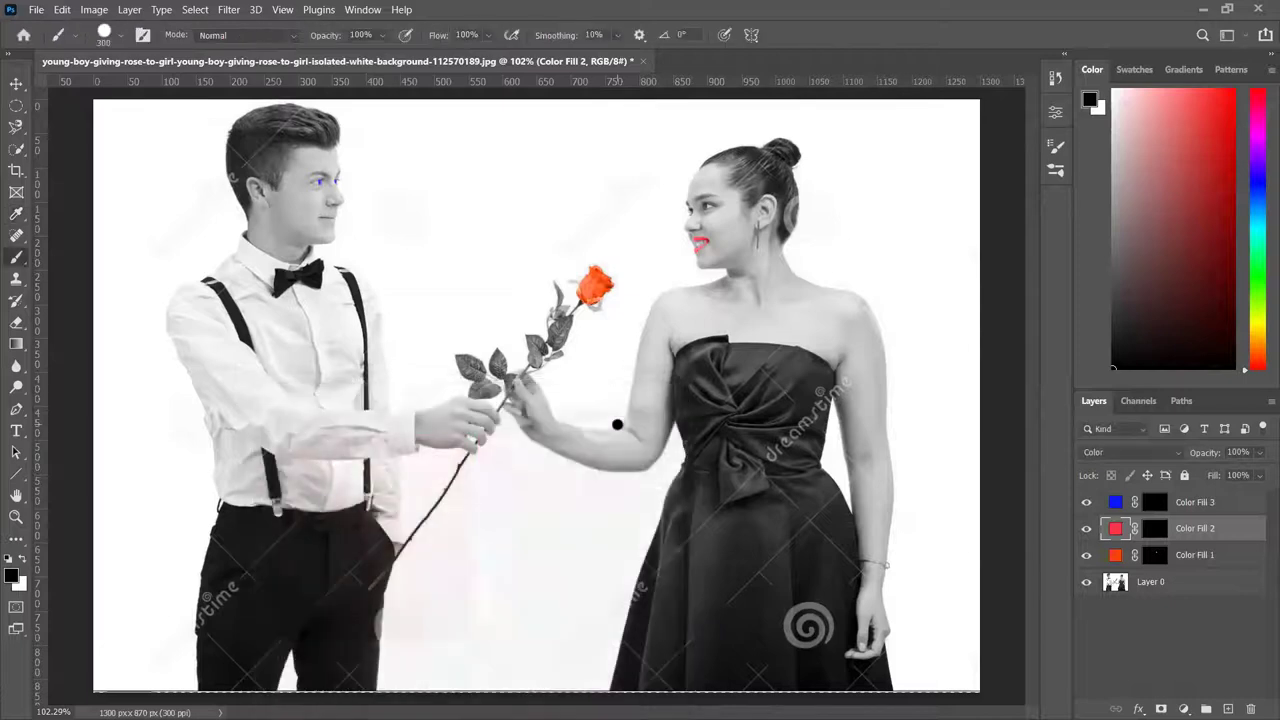
double_click(1117, 529)
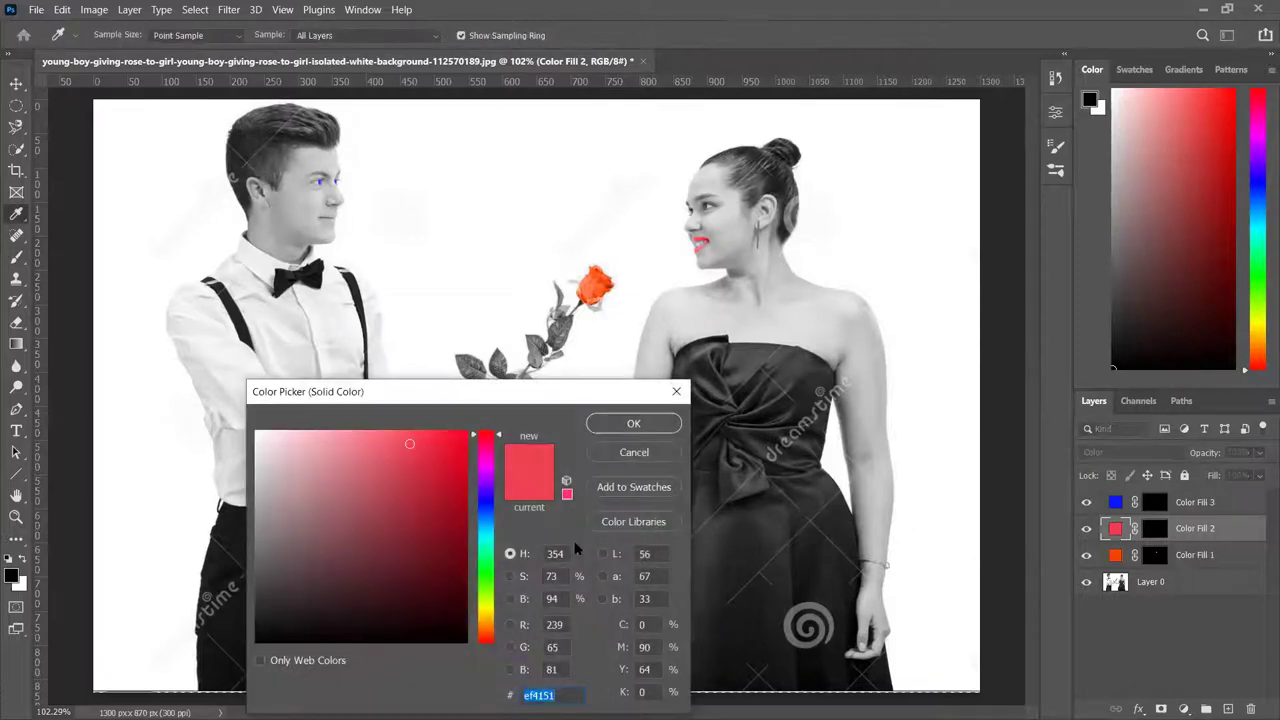
left_click(491, 530)
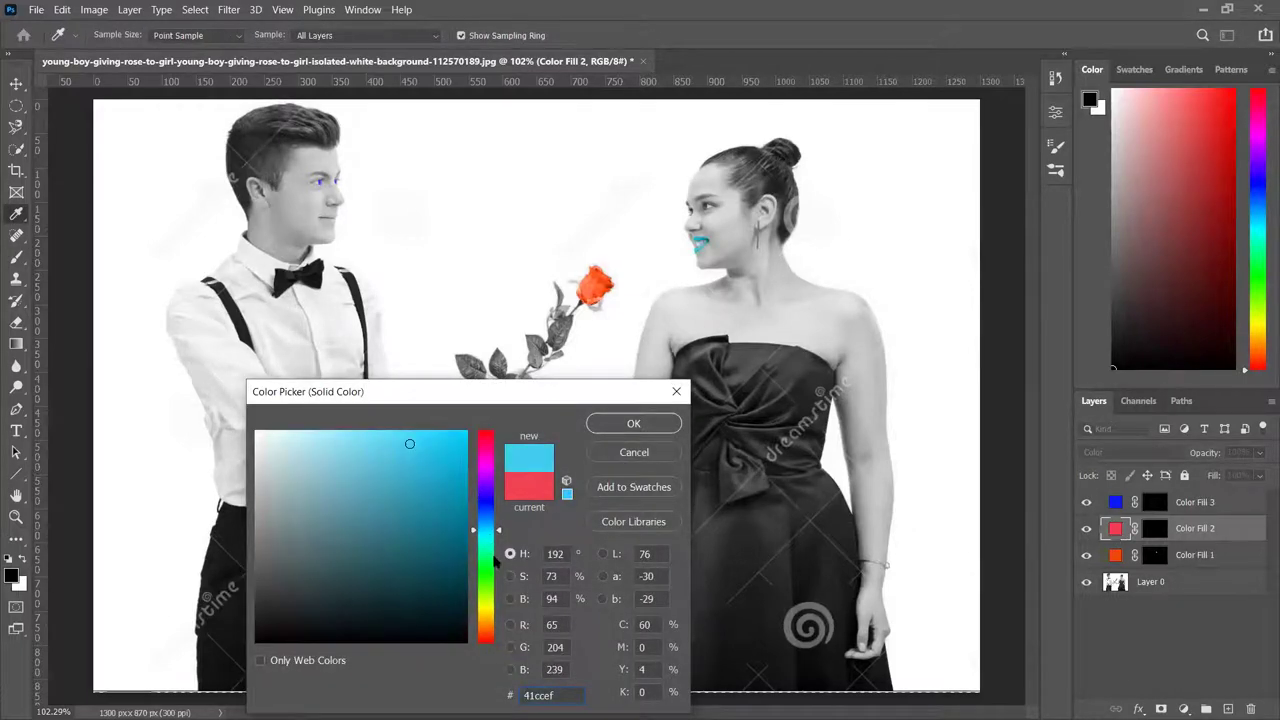
left_click(635, 425)
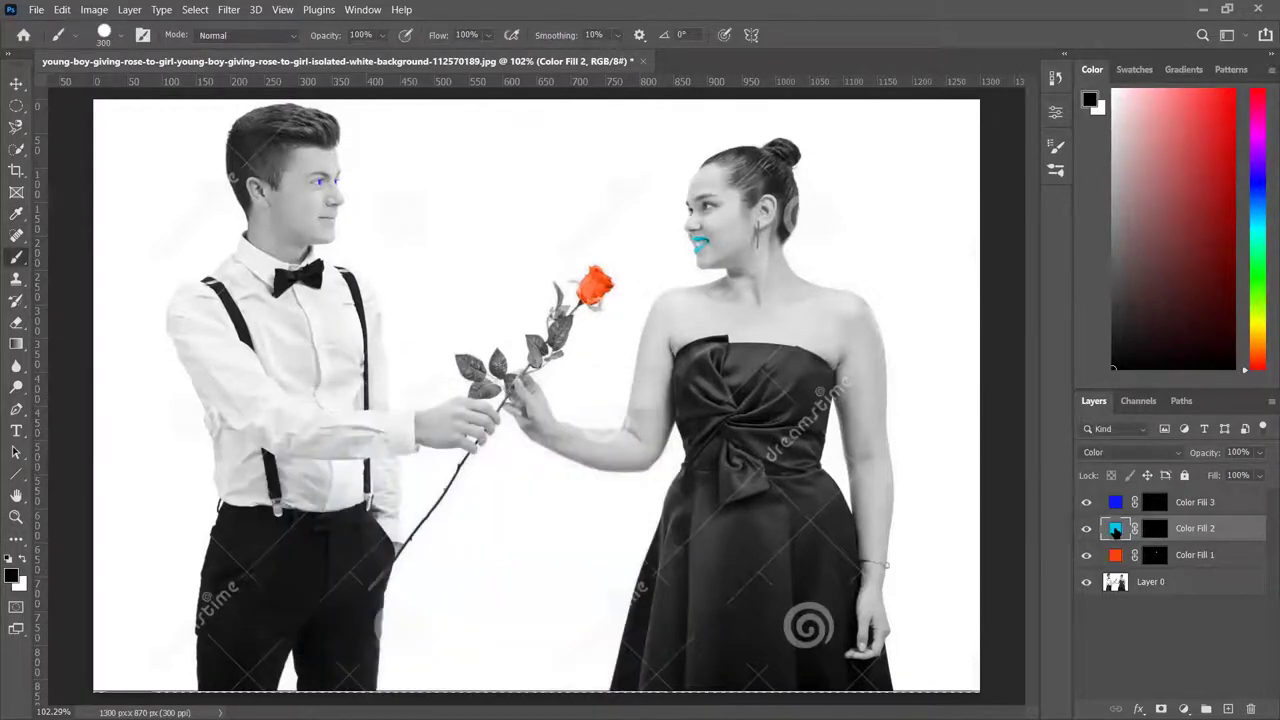
- Set Color Fill 2's lip colour to deep red #70211b
double_click(1117, 532)
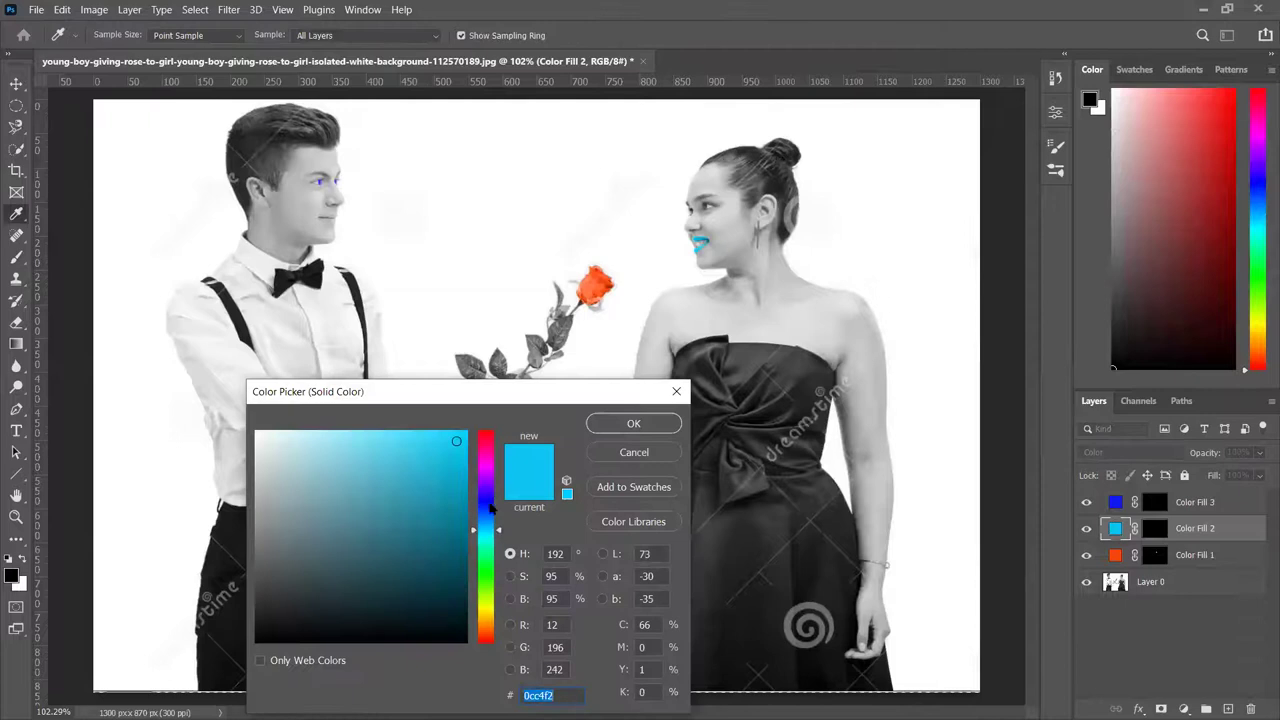
left_click(486, 641)
mouse_move(458, 459)
left_mouse_down()
mouse_move(445, 546)
mouse_move(397, 547)
mouse_move(417, 548)
left_mouse_up()
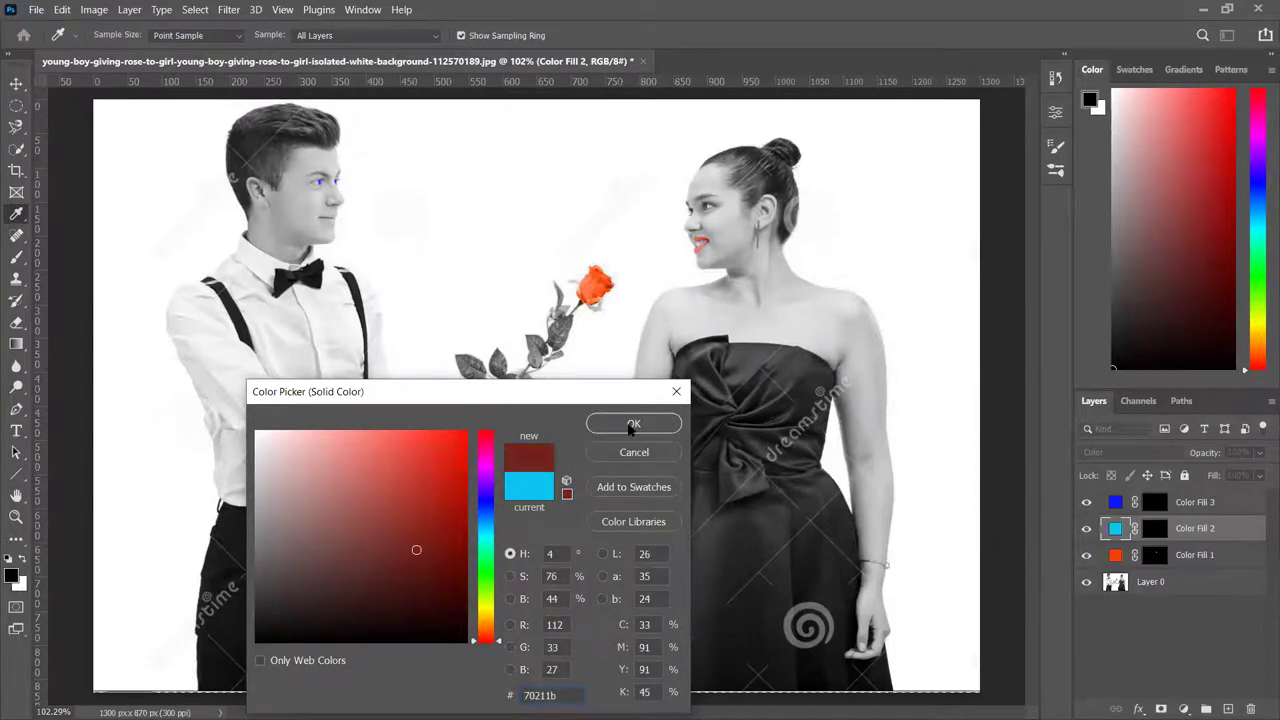
left_click(631, 424)
key("b")
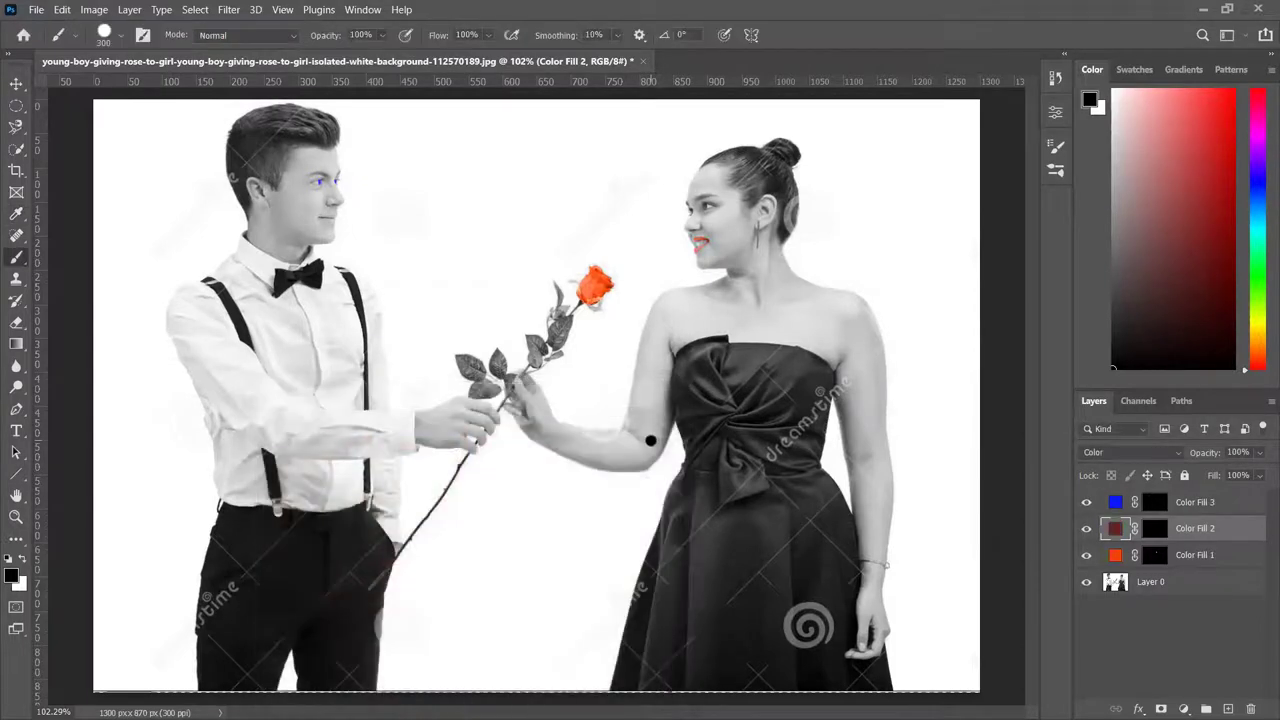
left_click(1229, 509)
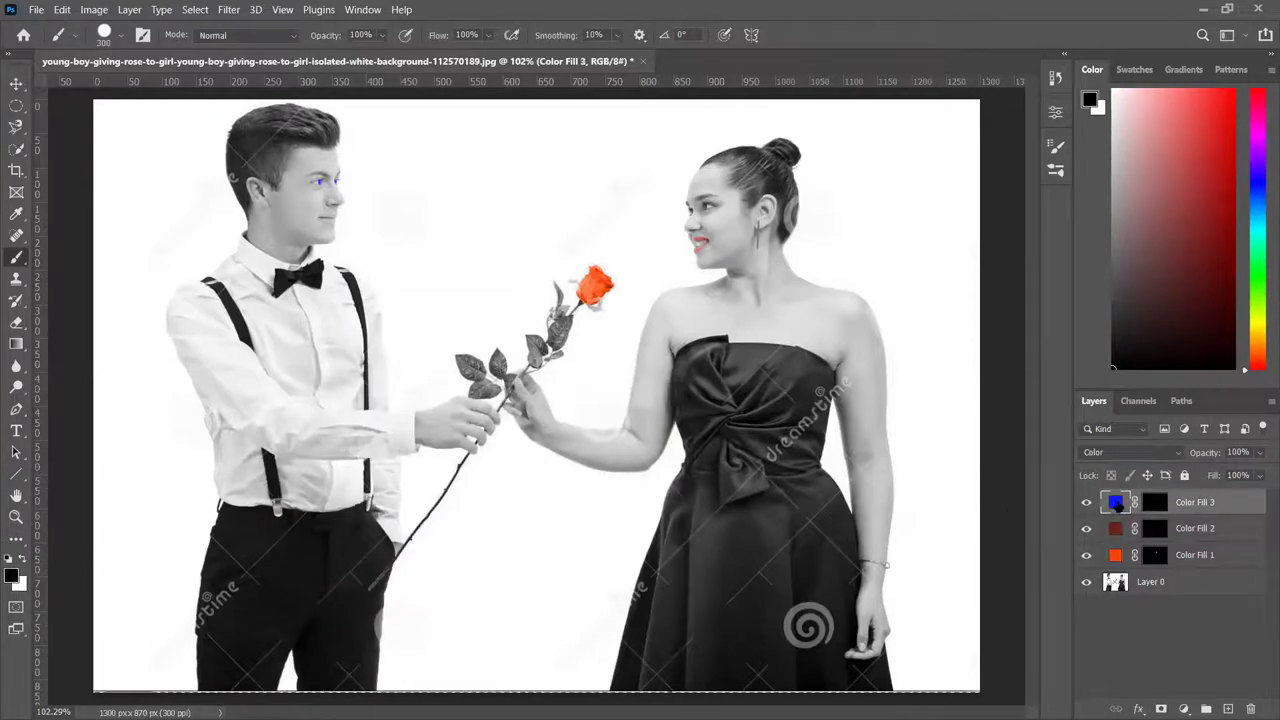
- Change Color Fill 3's eye colour to pale cyan #b9eaf0
double_click(1116, 503)
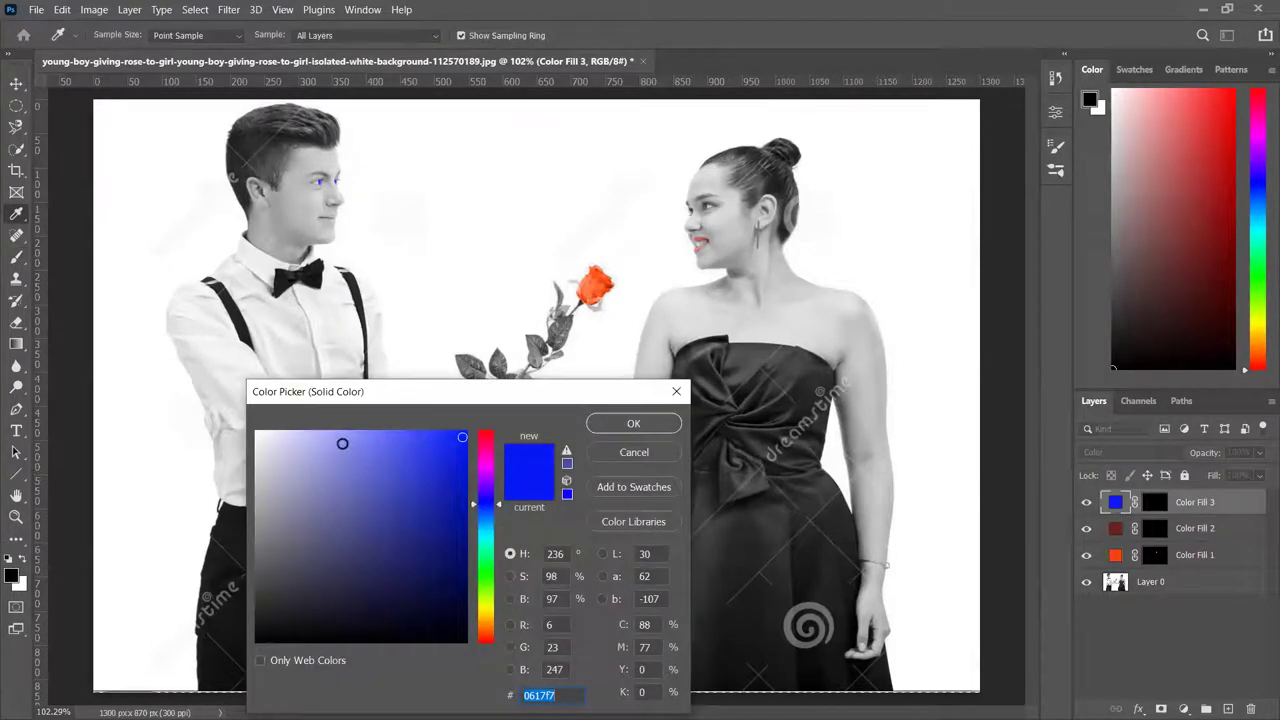
left_click(350, 443)
left_click(487, 533)
mouse_move(439, 449)
left_mouse_down()
mouse_move(423, 437)
mouse_move(289, 440)
mouse_move(303, 443)
left_mouse_up()
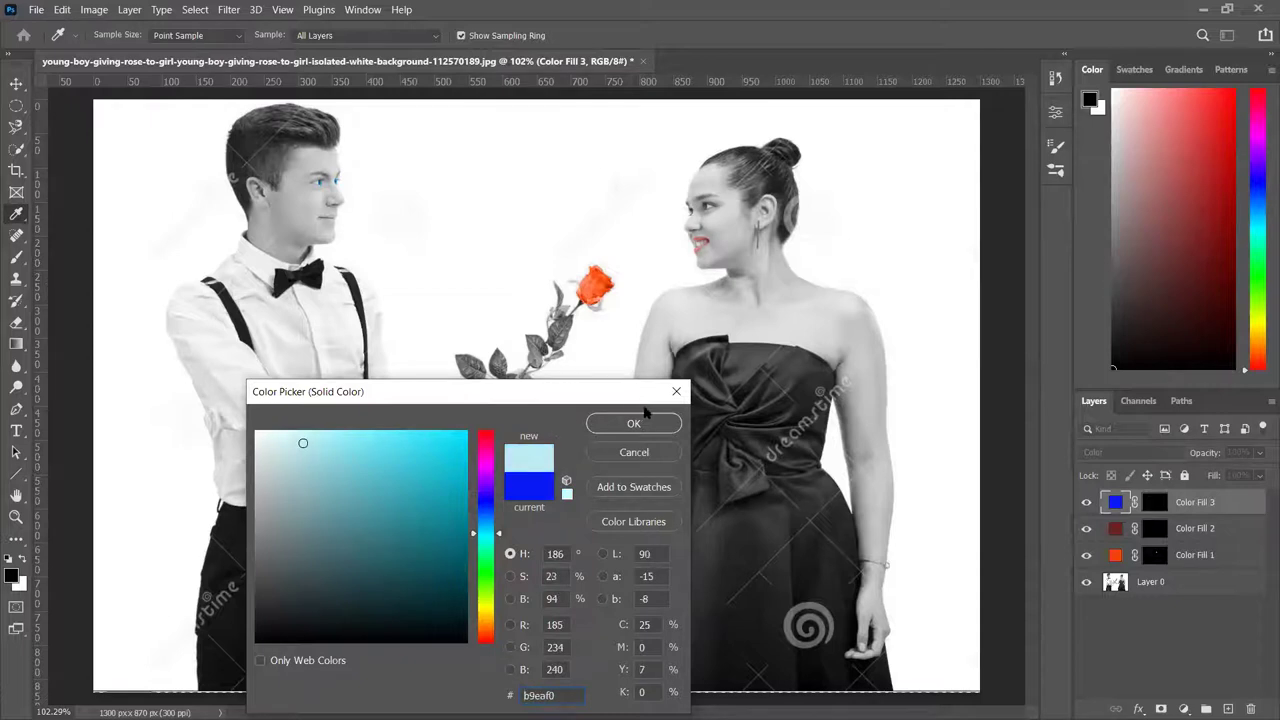
left_click(640, 423)
key("b")
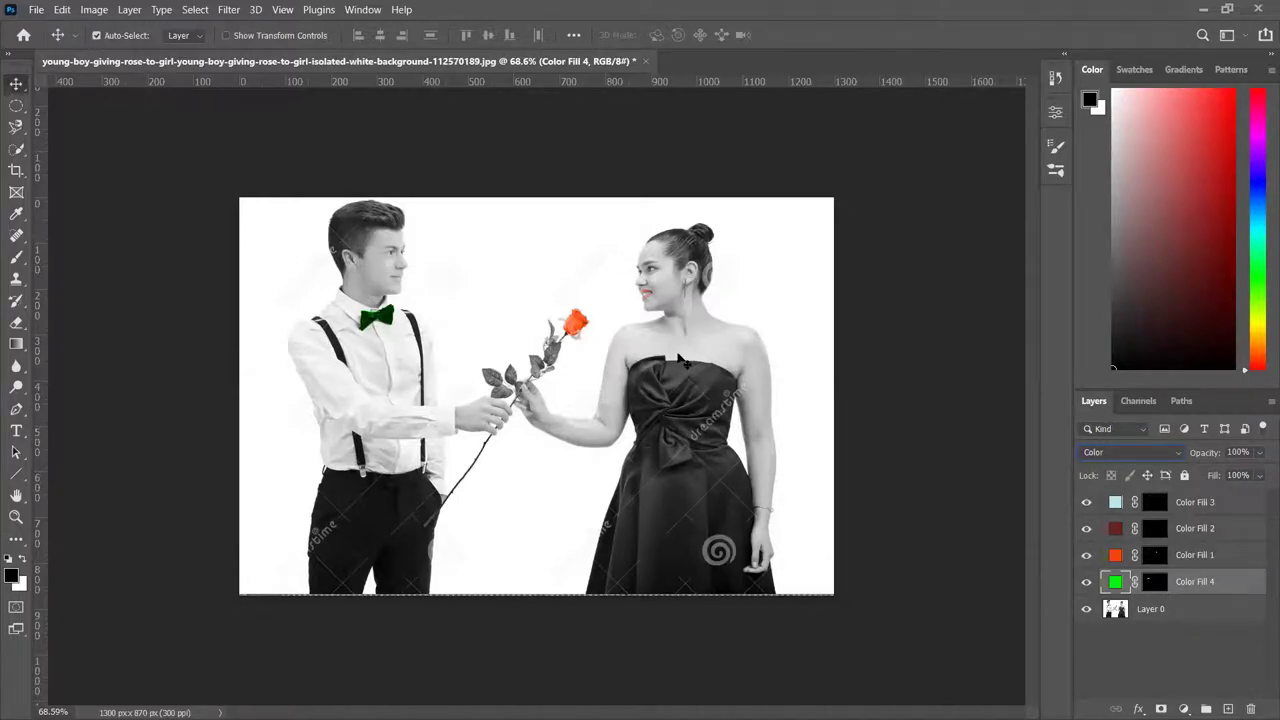
left_click_drag(697, 355, 688, 384)
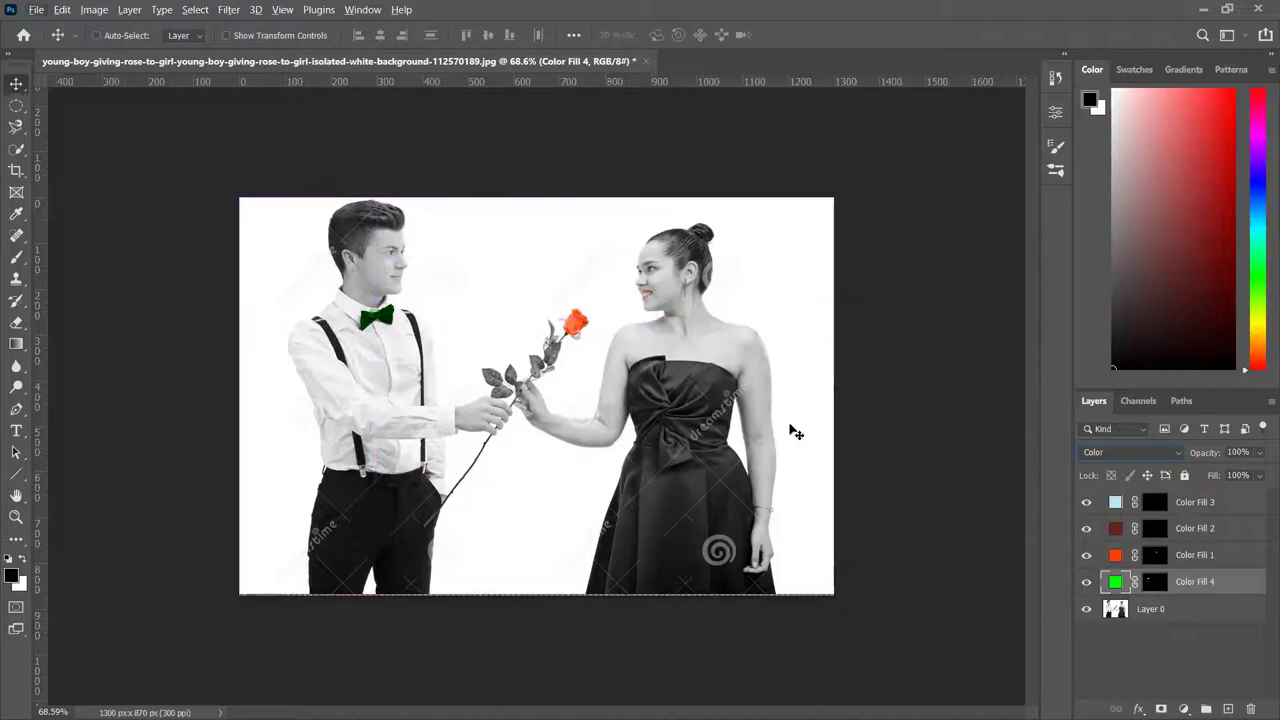
left_click(1195, 614)
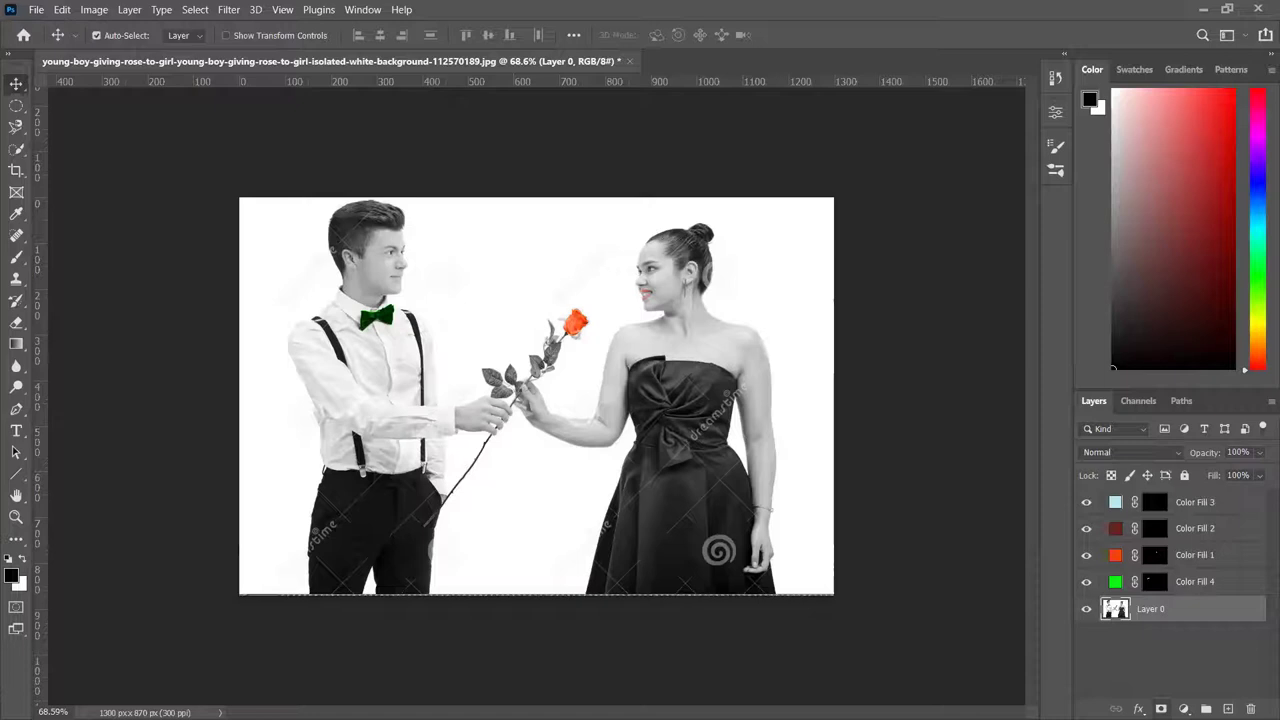
left_click(1183, 709)
- Create Color Fill 5 with a pale skin-tone solid colour f4ebe4
left_click(1177, 441)
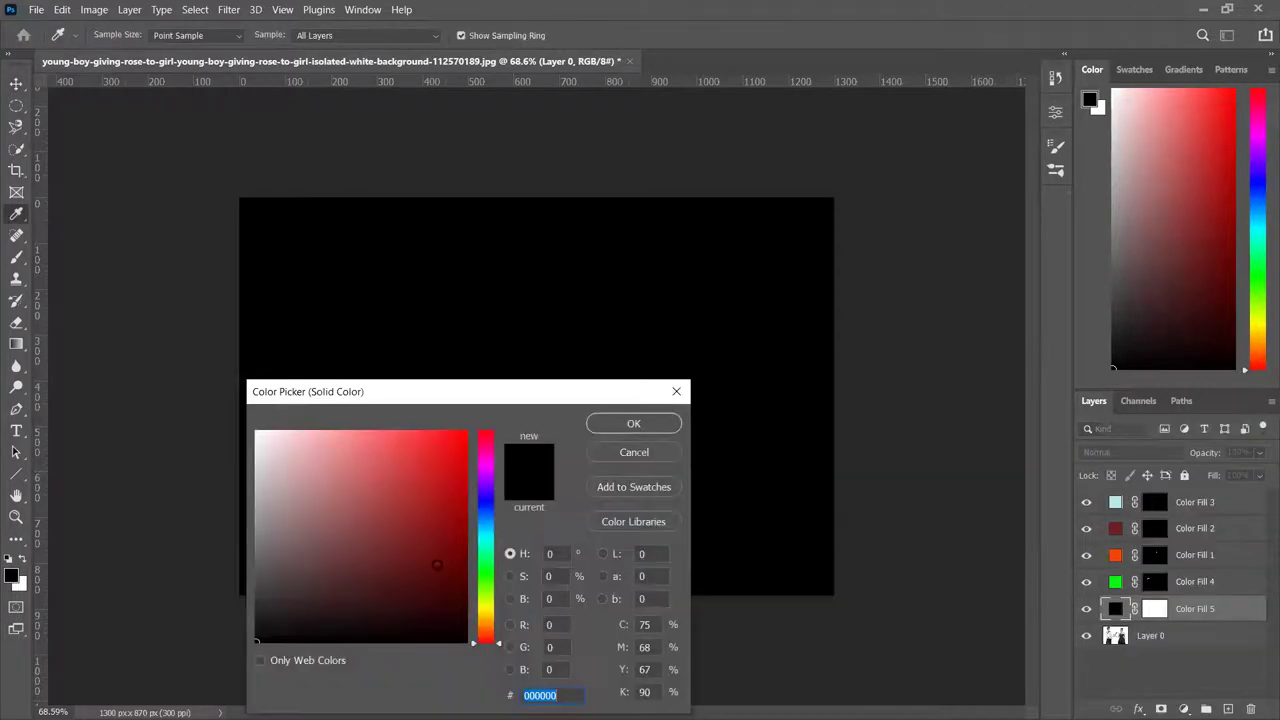
left_click(488, 596)
mouse_move(488, 594)
left_mouse_down()
mouse_move(487, 580)
mouse_move(490, 610)
left_mouse_up()
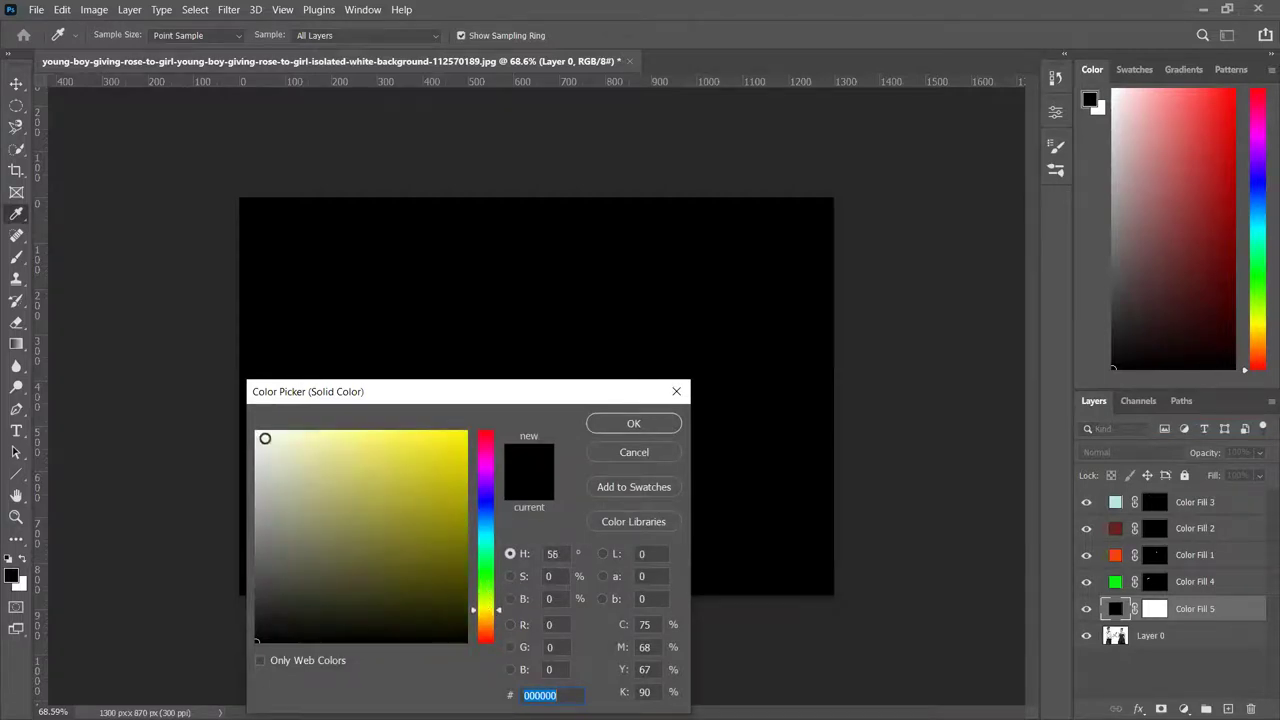
left_click(264, 443)
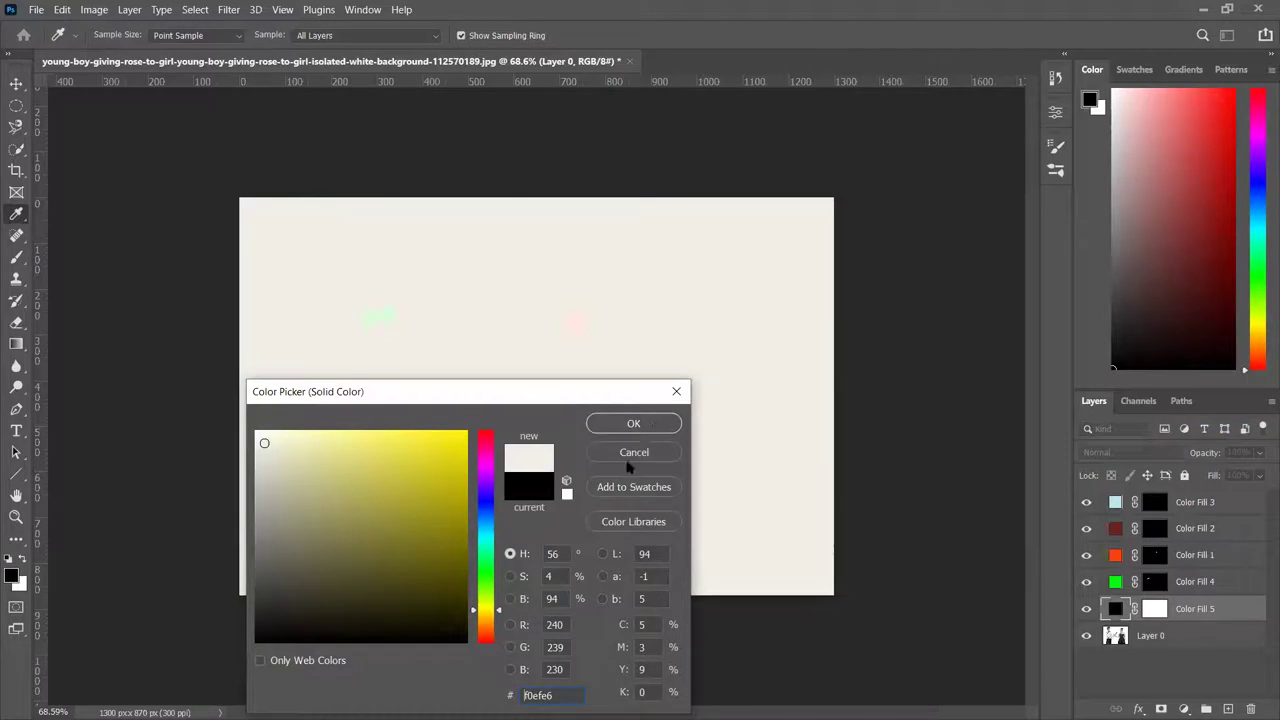
left_click_drag(489, 624, 489, 628)
left_click_drag(268, 439, 275, 438)
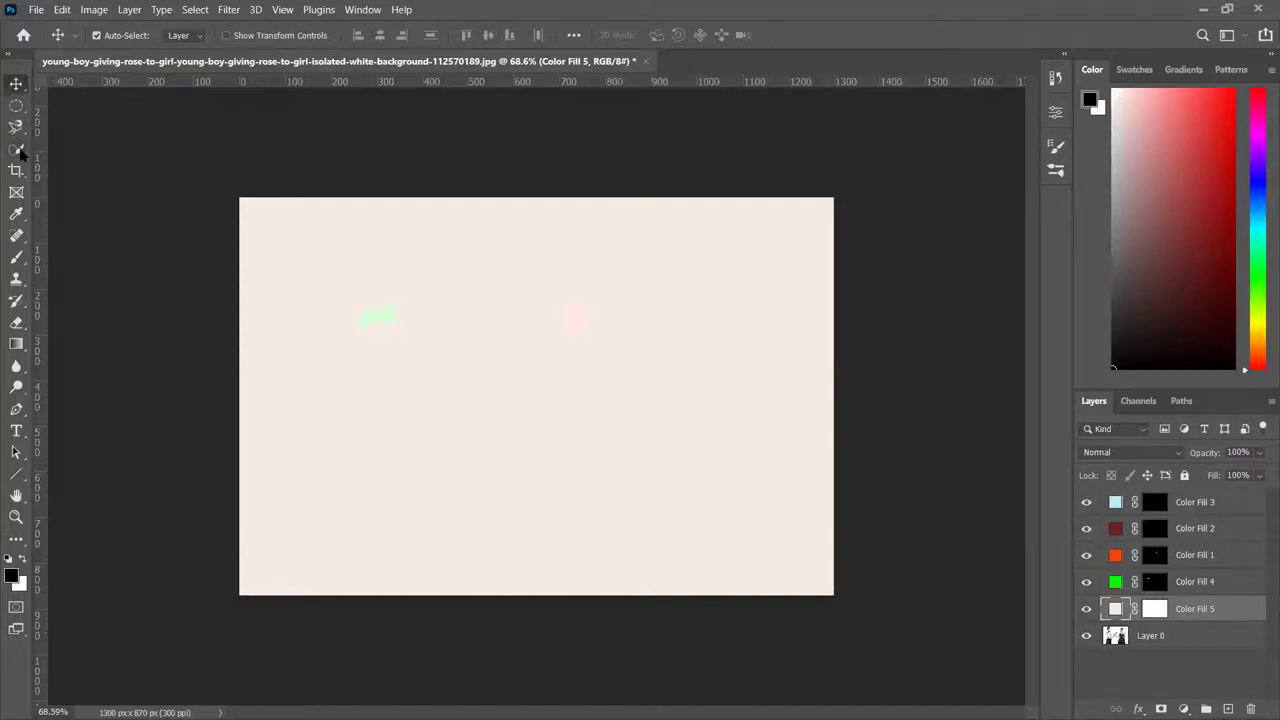
left_click(16, 257)
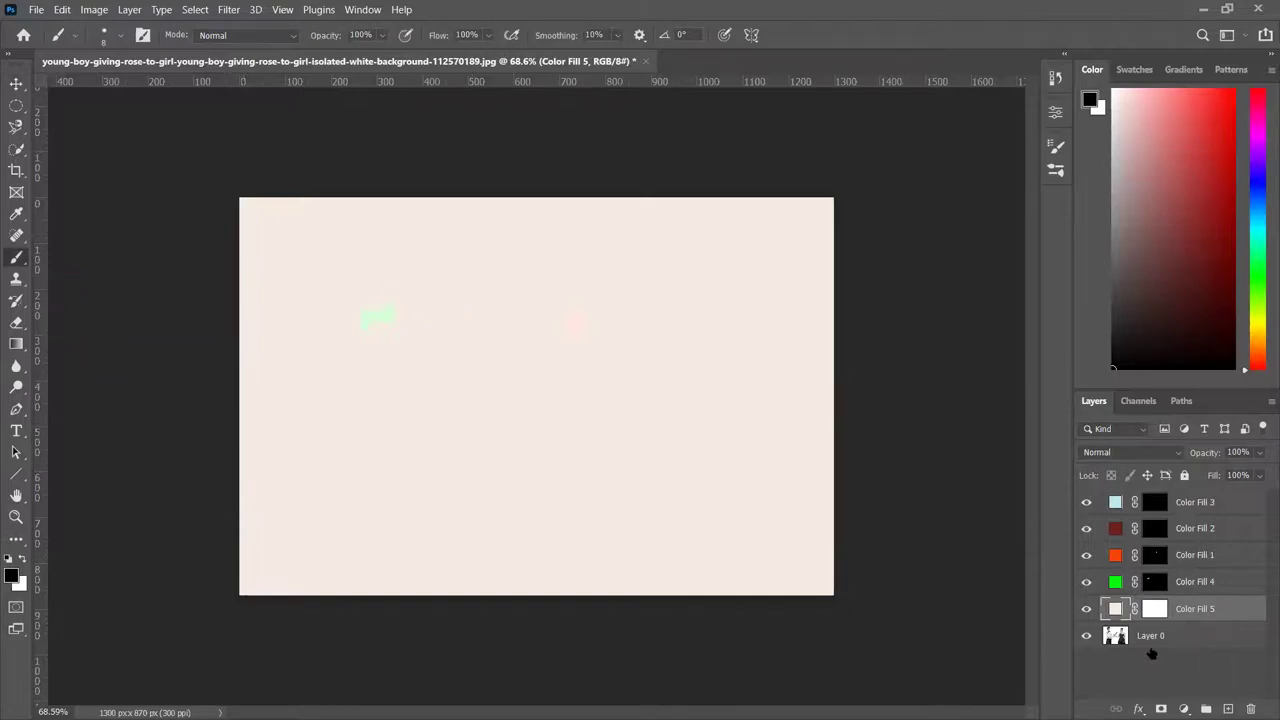
- Paint on Color Fill 5's mask, then fill the whole mask black and reduce the brush to 80 px
left_click(1154, 608)
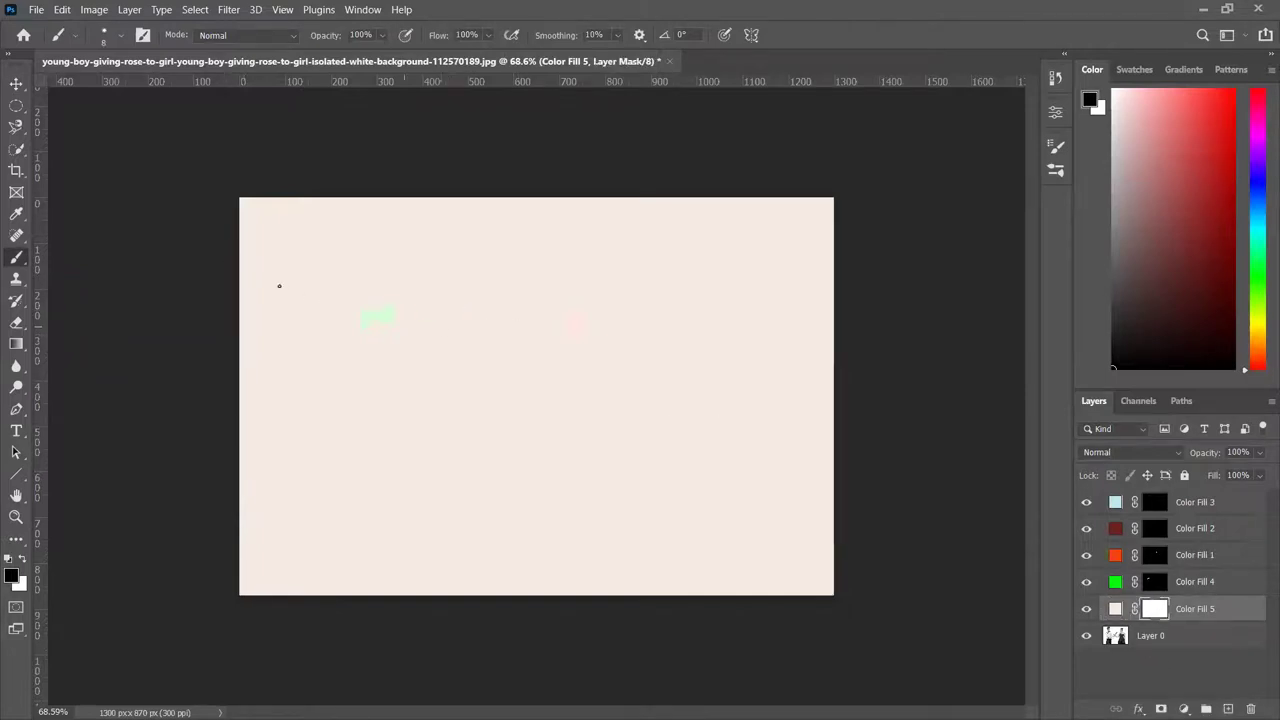
key("bracketright")
key("bracketright")
key("bracketright")
key("bracketright")
key("bracketright")
key("bracketright")
key("bracketright")
key("bracketright")
key("bracketright")
key("bracketright")
key("bracketright")
key("bracketright")
mouse_move(257, 223)
left_mouse_down()
mouse_move(600, 257)
mouse_move(211, 234)
mouse_move(309, 209)
mouse_move(934, 249)
mouse_move(330, 330)
mouse_move(531, 246)
mouse_move(777, 289)
mouse_move(849, 454)
mouse_move(769, 531)
mouse_move(849, 534)
mouse_move(604, 668)
mouse_move(786, 371)
mouse_move(589, 489)
left_mouse_up()
key("bracketright")
key("bracketright")
key("bracketright")
key("bracketright")
key("bracketright")
key("bracketright")
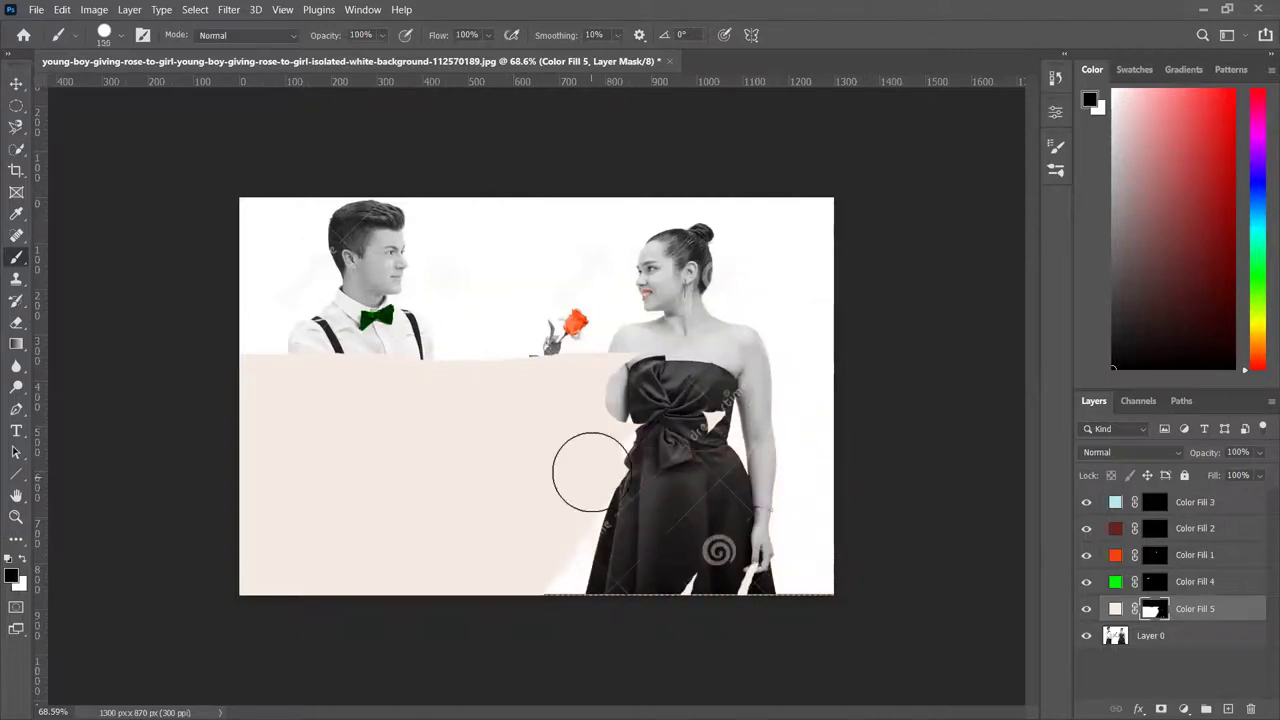
mouse_move(628, 396)
left_mouse_down()
mouse_move(330, 382)
mouse_move(199, 427)
mouse_move(542, 471)
mouse_move(712, 551)
mouse_move(221, 586)
mouse_move(568, 480)
left_mouse_up()
key("bracketright")
key("alt+BackSpace")
key("bracketleft")
key("bracketleft")
key("bracketleft")
key("bracketleft")
key("bracketleft")
key("bracketleft")
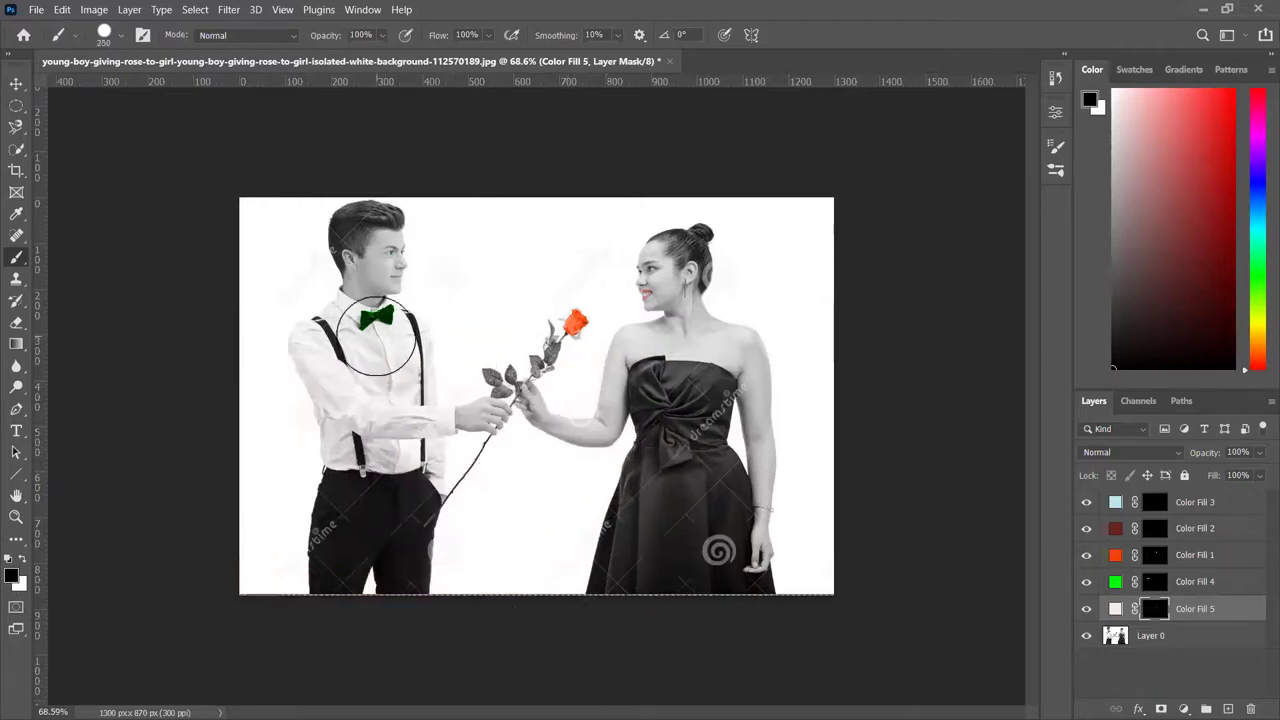
key("bracketleft")
key("bracketleft")
key("bracketleft")
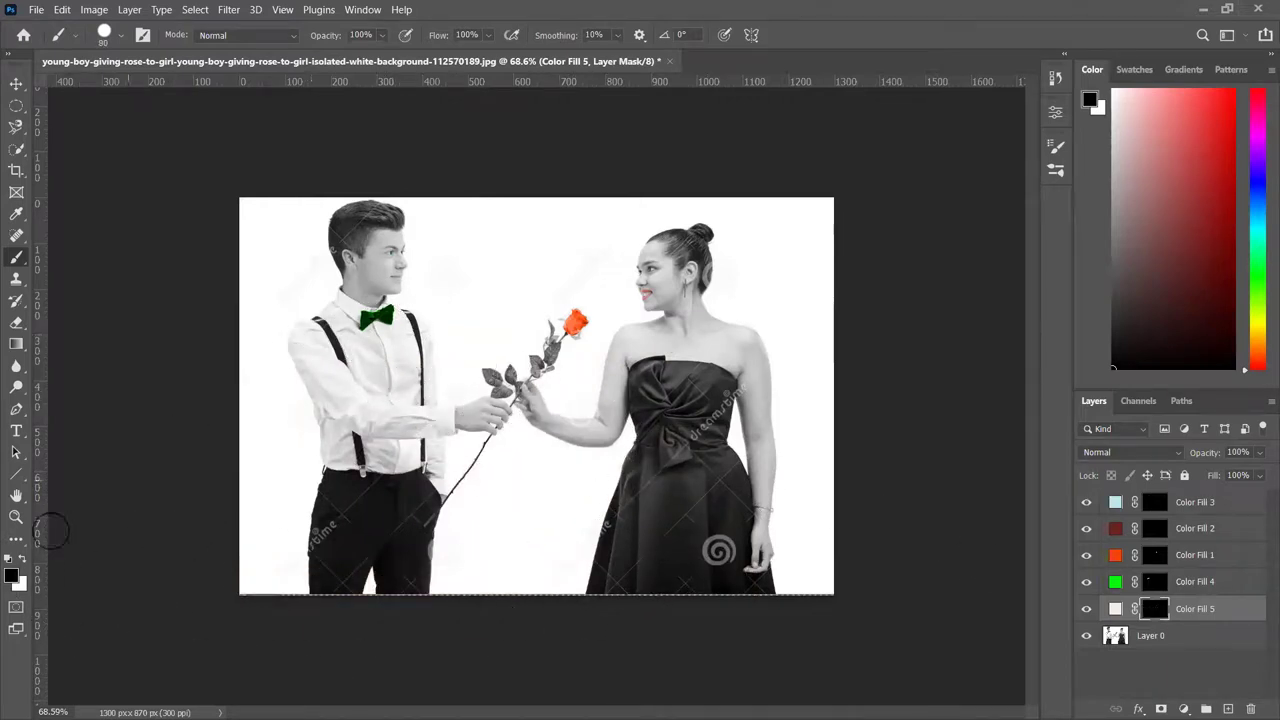
- Paint white with a small hard brush over the boy's nose, lips, ear and forehead on Color Fill 5's mask
left_click(22, 560)
key("bracketleft")
key("bracketleft")
key("bracketleft")
key("bracketleft")
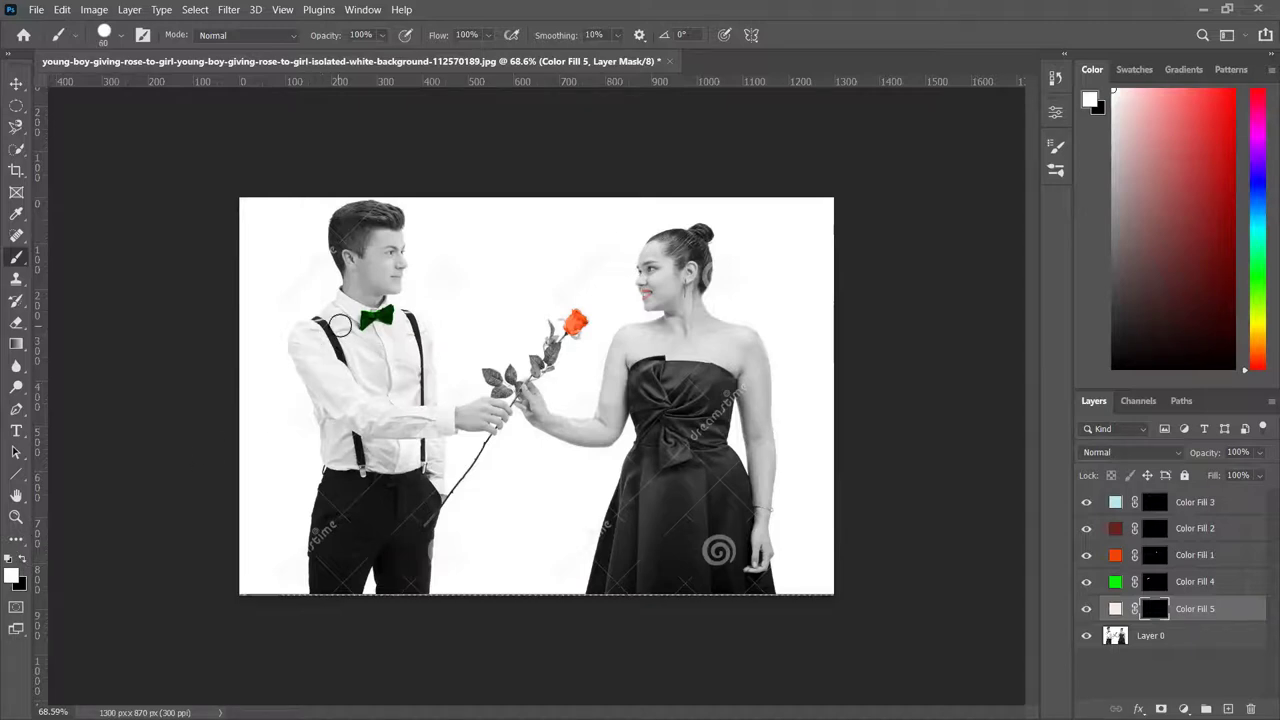
scroll(300, 250, "up", 5)
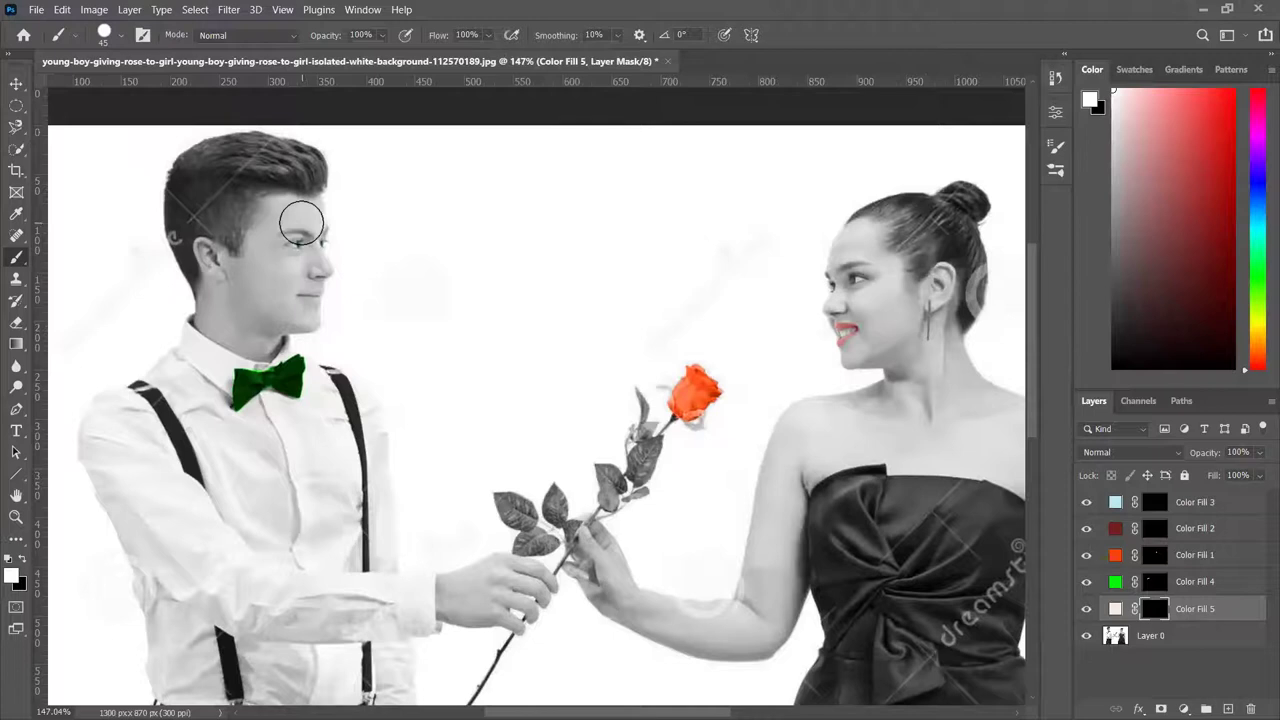
key("bracketleft")
key("bracketleft")
key("bracketleft")
left_click(121, 35)
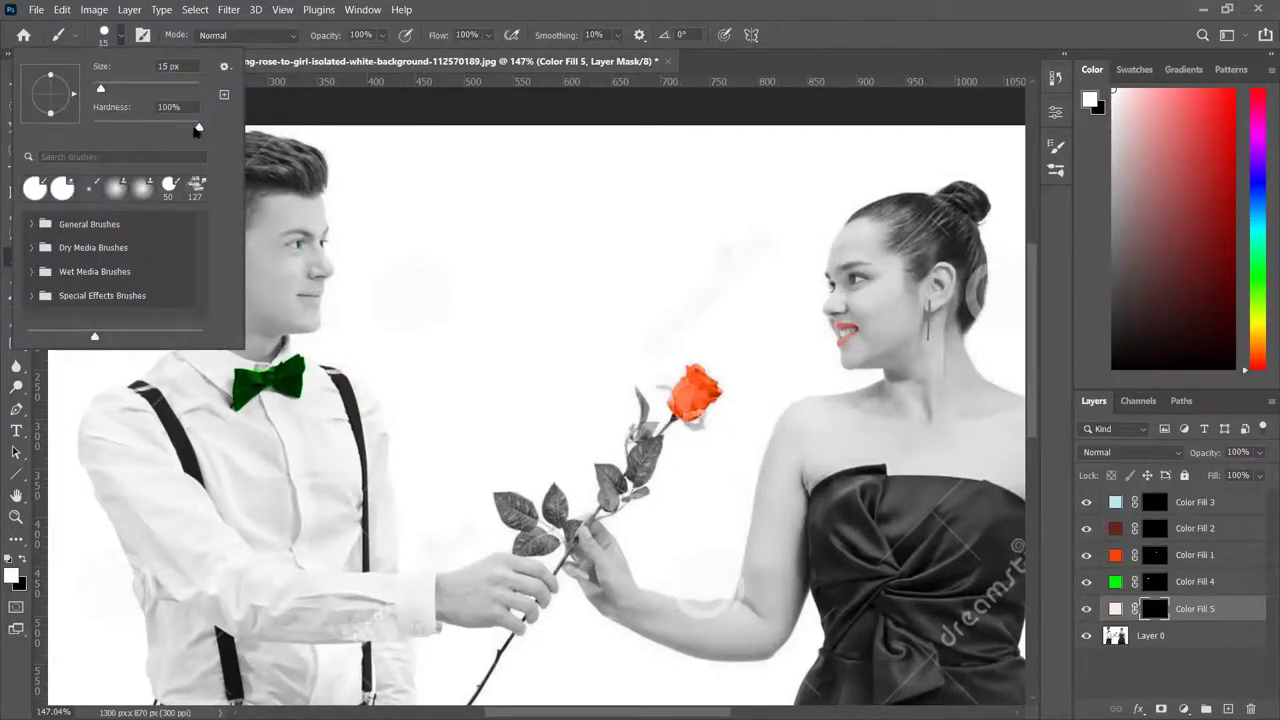
left_click(121, 35)
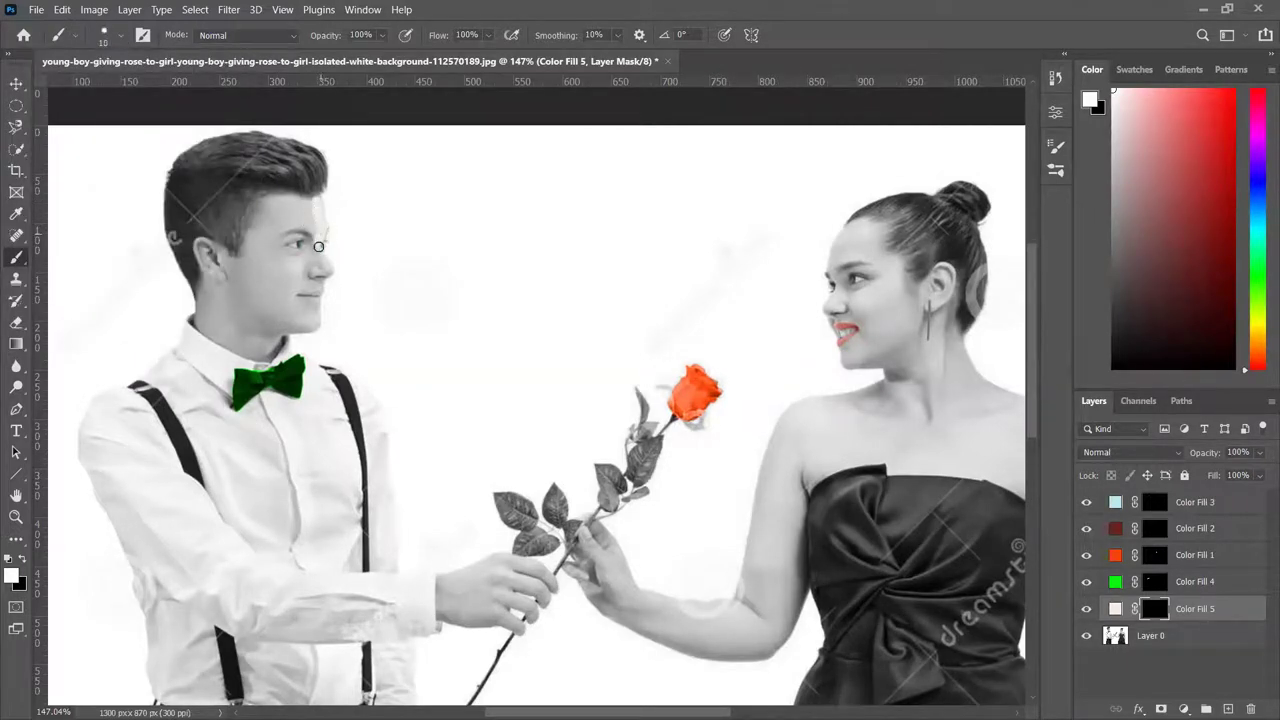
mouse_move(326, 273)
left_mouse_down()
mouse_move(315, 324)
mouse_move(275, 336)
mouse_move(267, 357)
mouse_move(197, 328)
left_mouse_up()
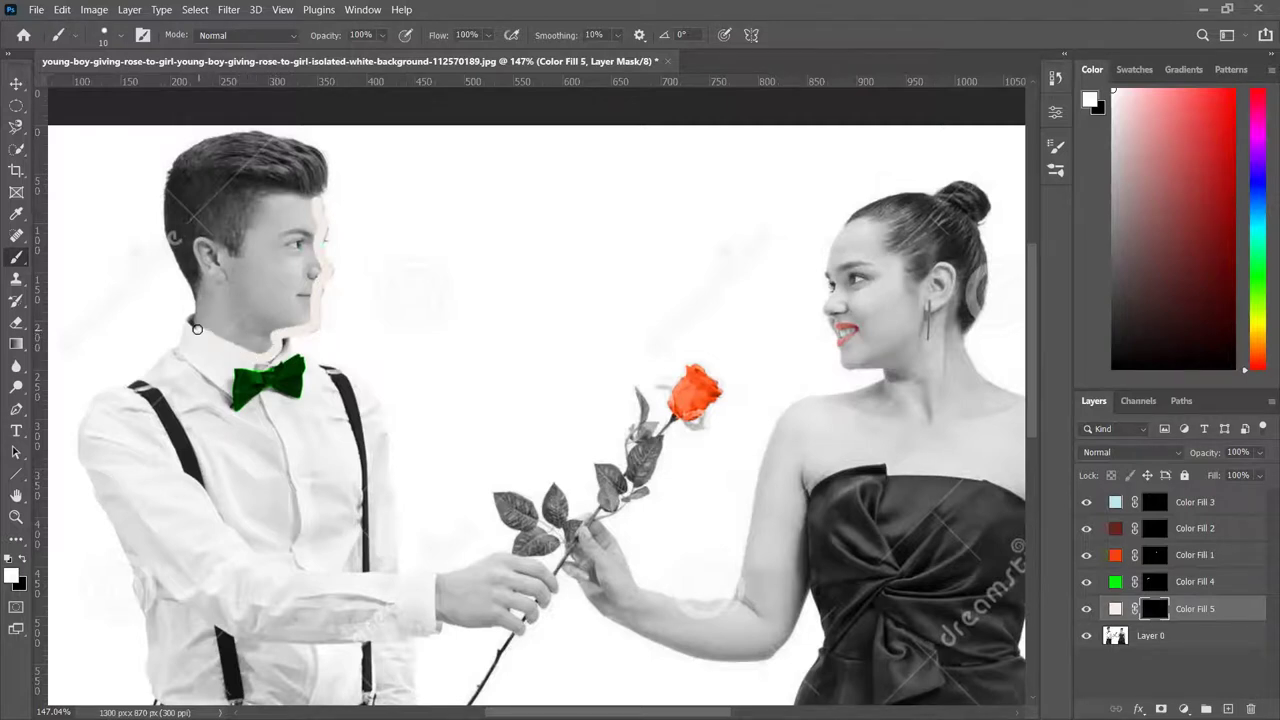
mouse_move(206, 276)
left_mouse_down()
mouse_move(199, 243)
mouse_move(234, 261)
mouse_move(265, 205)
mouse_move(314, 200)
mouse_move(308, 217)
left_mouse_up()
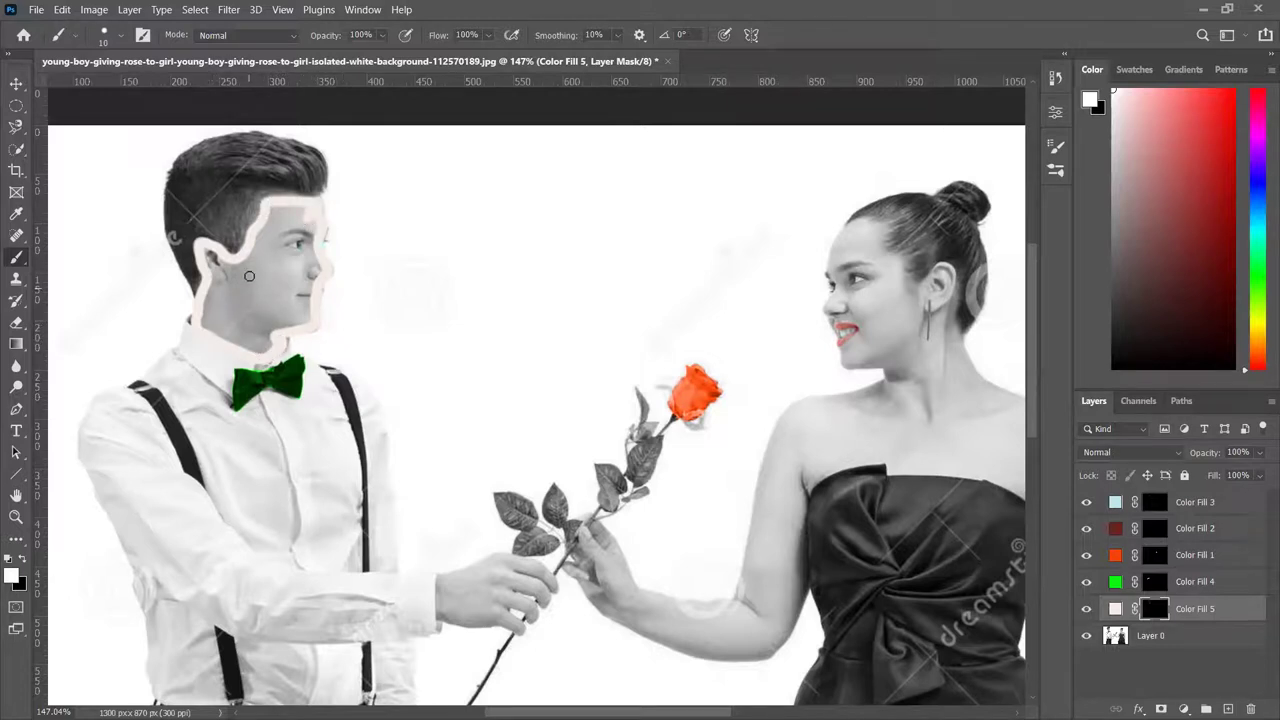
key("bracketright")
key("bracketright")
key("bracketright")
key("bracketright")
key("bracketright")
key("bracketright")
key("bracketright")
key("bracketright")
key("bracketright")
key("bracketright")
mouse_move(289, 217)
left_mouse_down()
mouse_move(296, 318)
mouse_move(273, 325)
mouse_move(272, 344)
mouse_move(217, 323)
mouse_move(211, 260)
mouse_move(254, 274)
mouse_move(279, 219)
mouse_move(276, 283)
mouse_move(241, 320)
mouse_move(244, 297)
mouse_move(285, 299)
mouse_move(305, 273)
left_mouse_up()
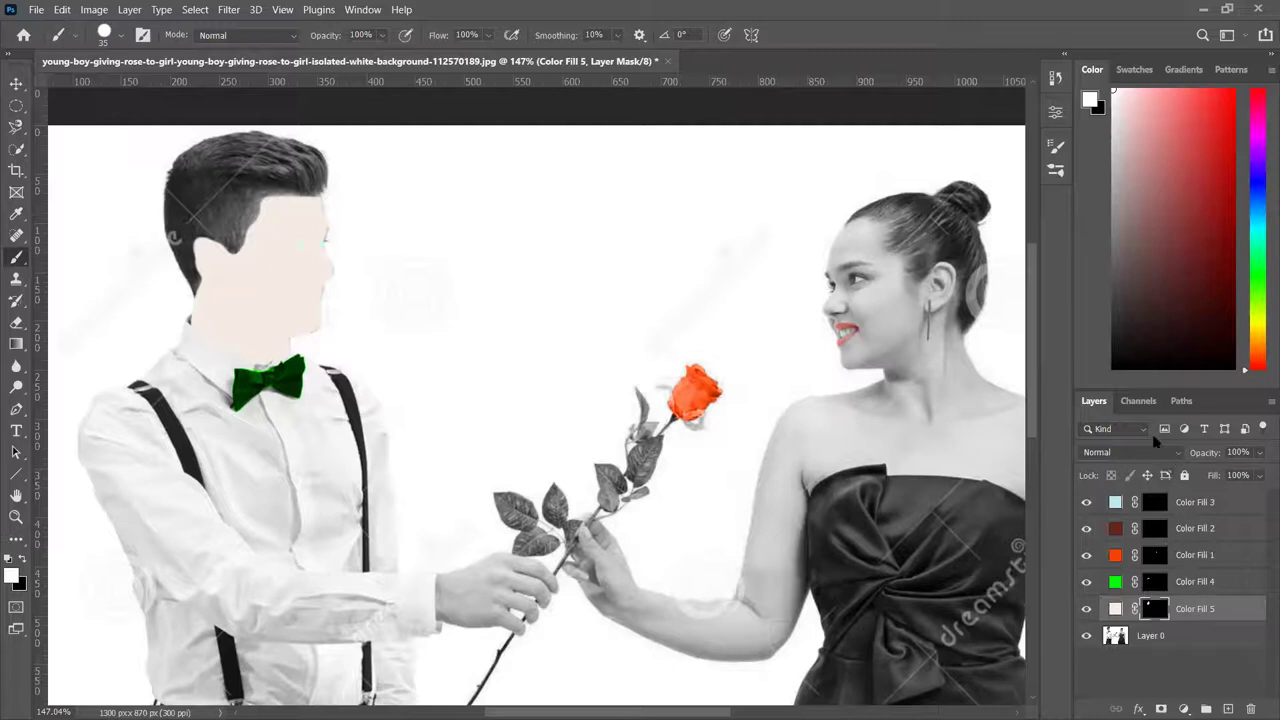
- Switch Color Fill 5 to Color blend and settle on brown 70513b after testing other skin tones
left_click(1176, 453)
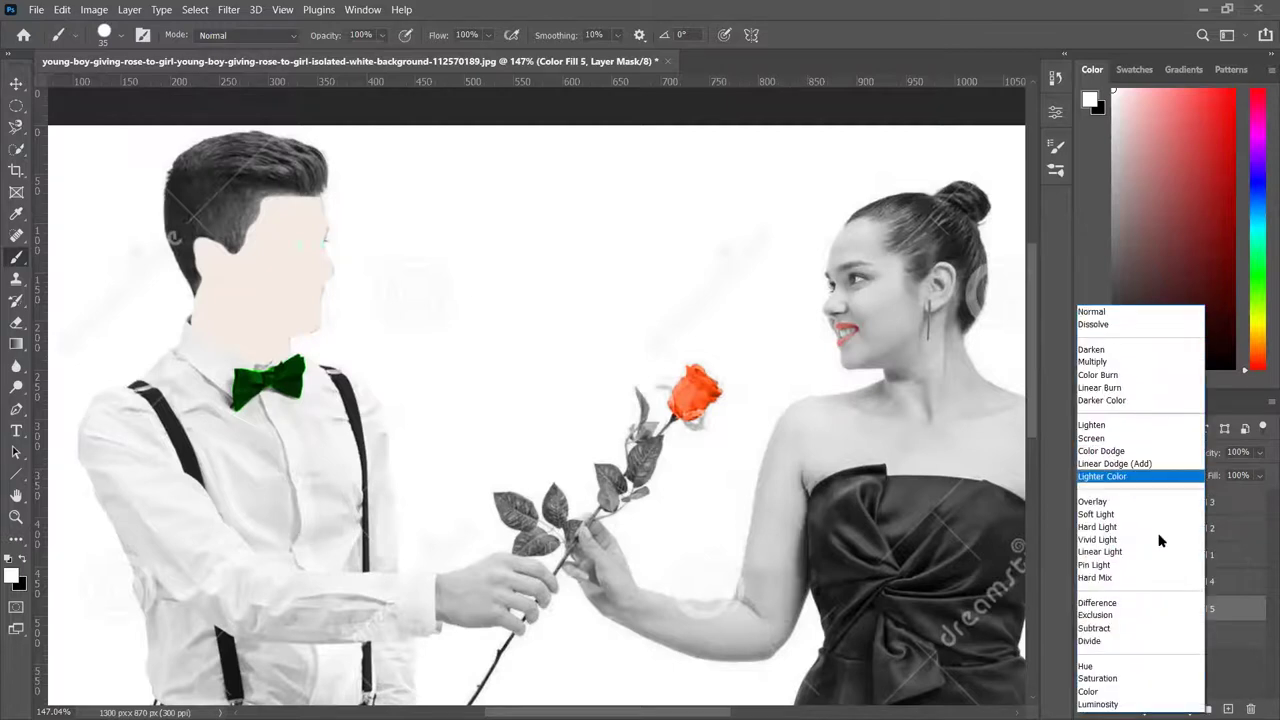
left_click(1120, 691)
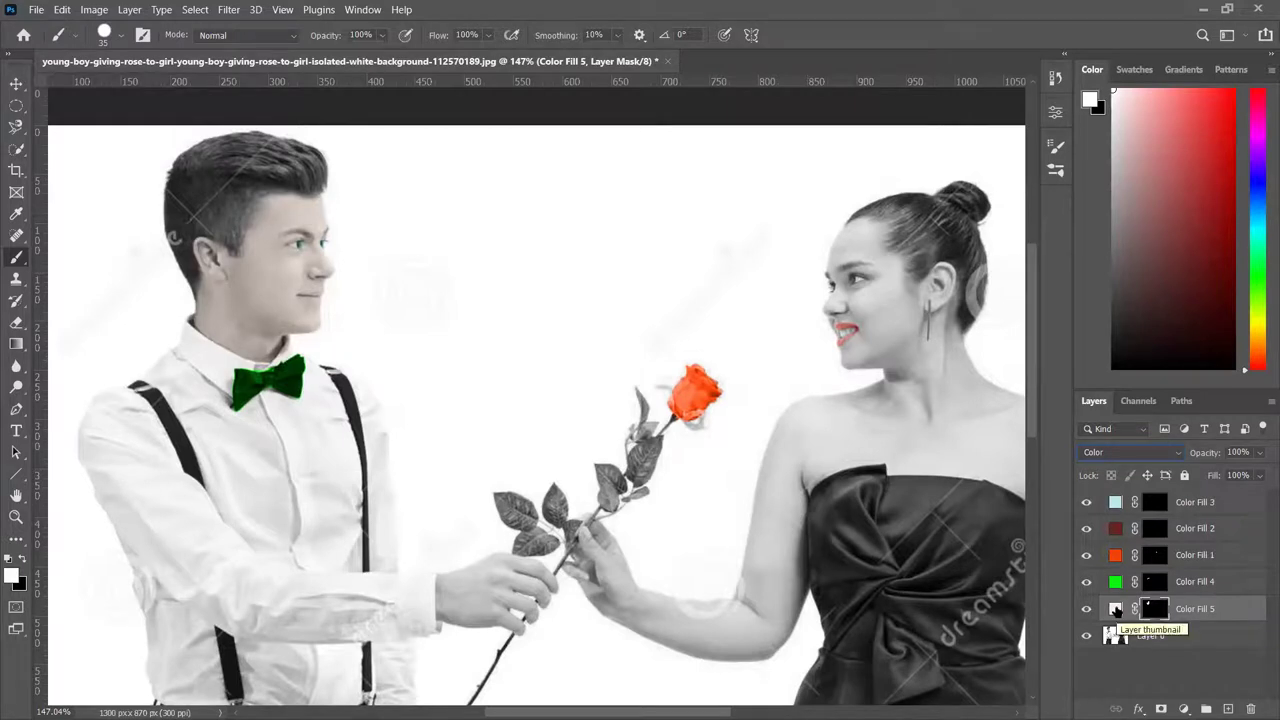
double_click(1116, 609)
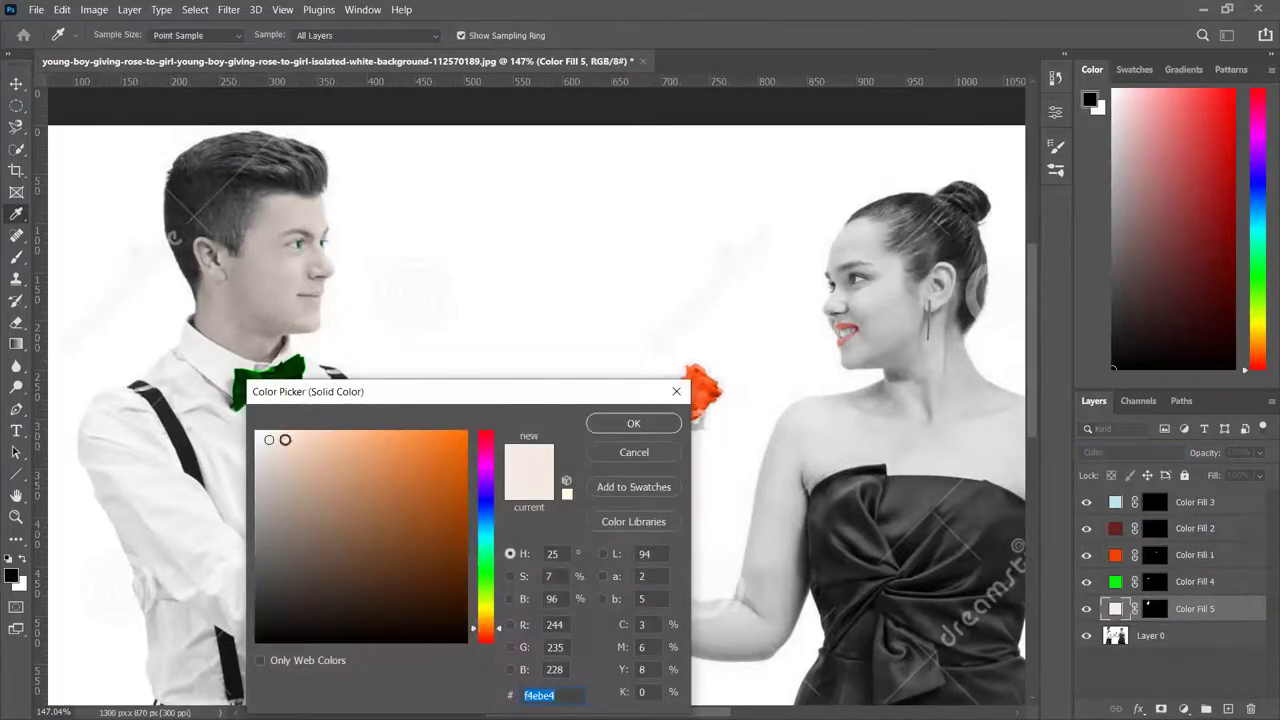
left_click(289, 443)
left_click(296, 449)
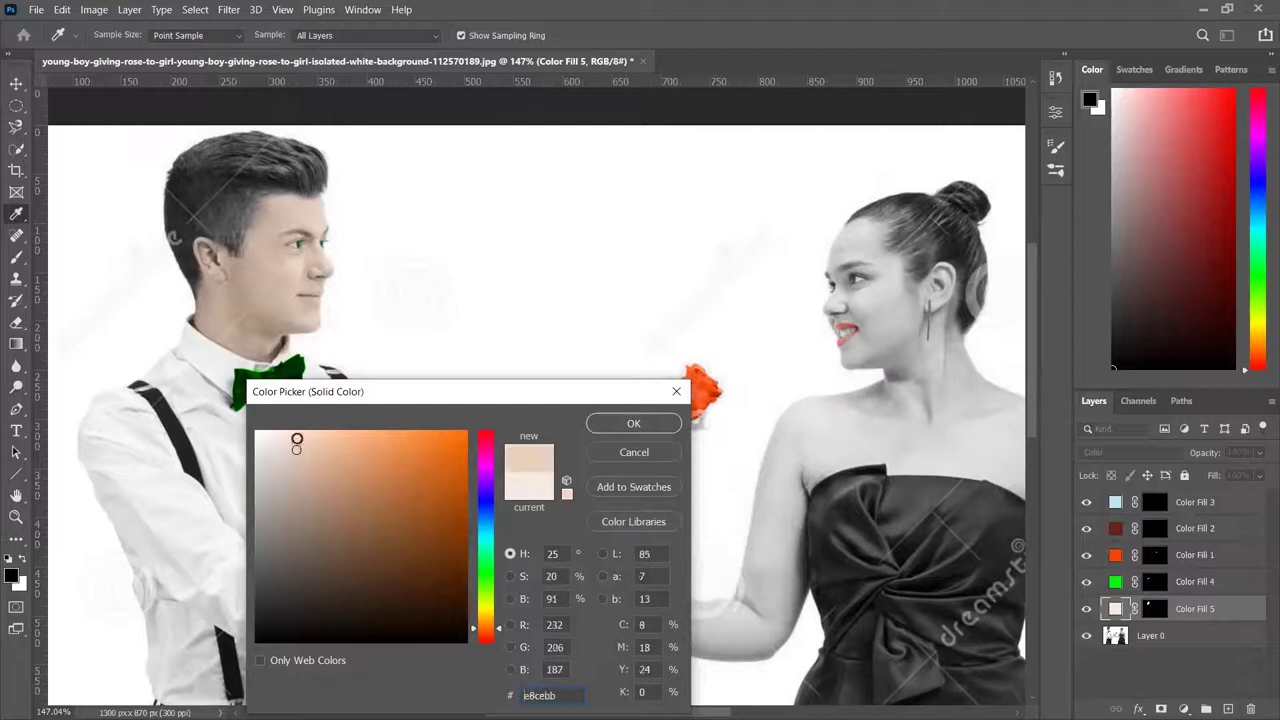
left_click(298, 435)
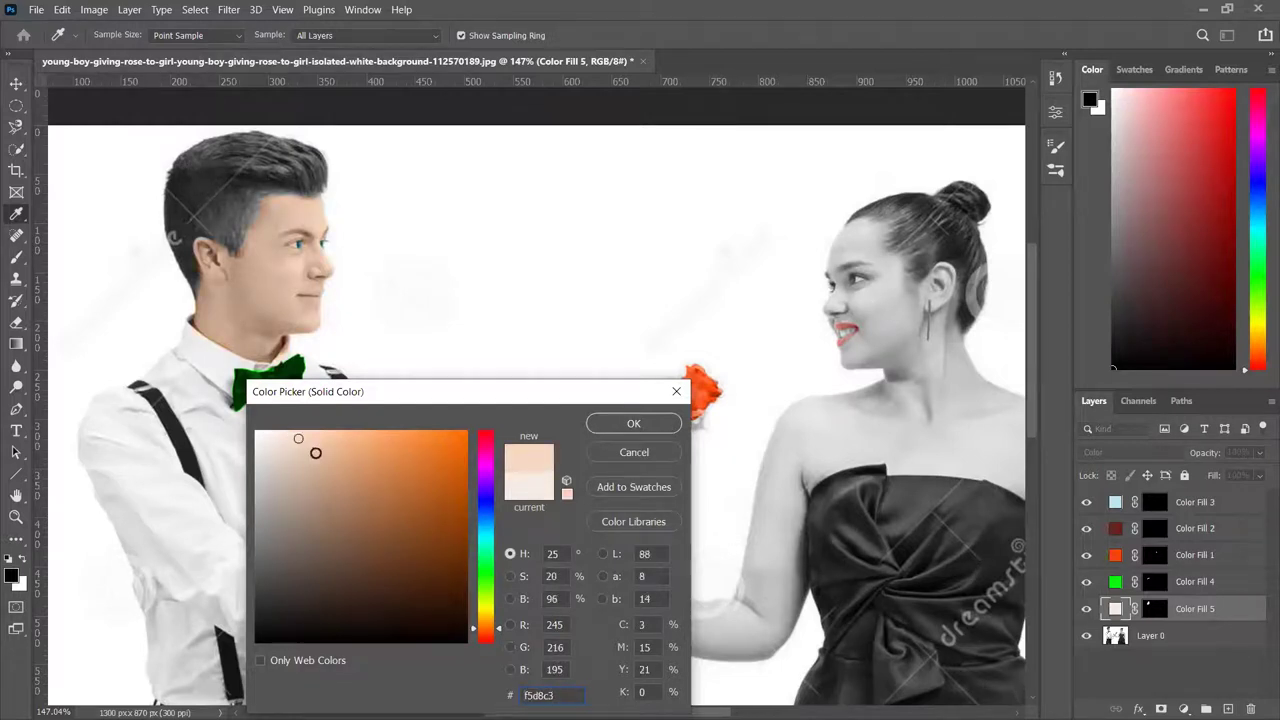
left_click(299, 480)
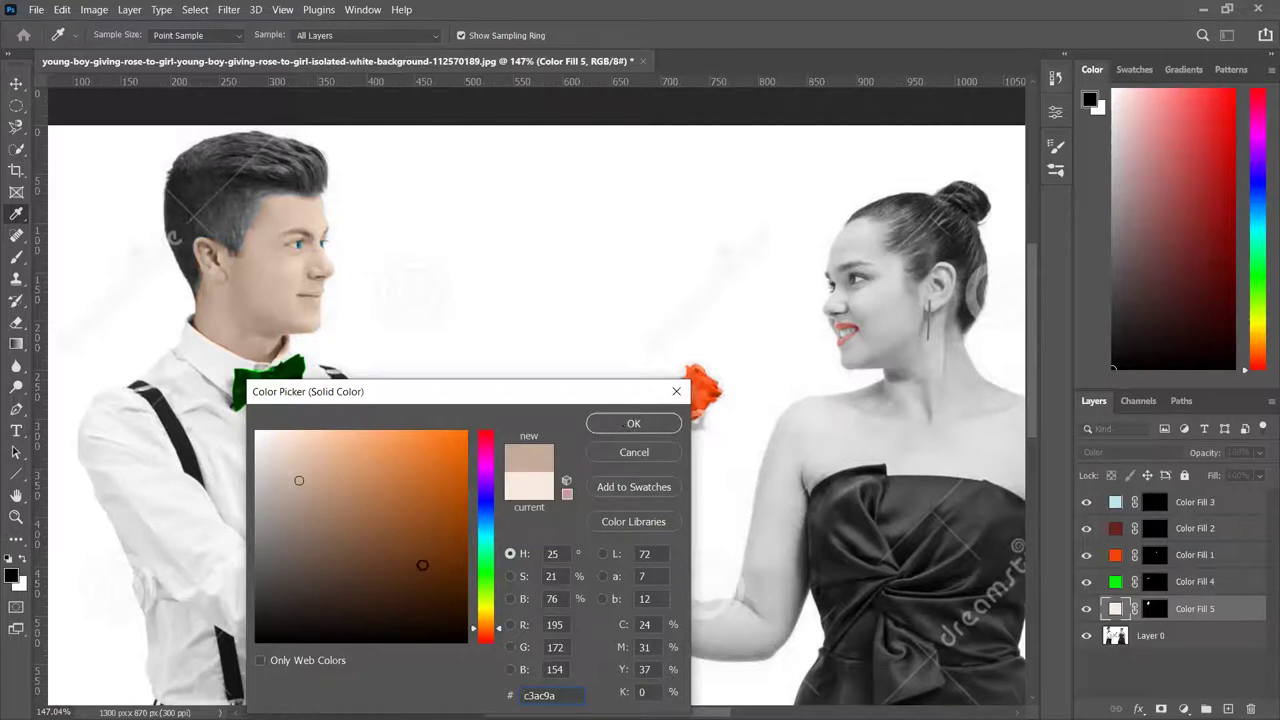
mouse_move(329, 565)
left_mouse_down()
mouse_move(346, 581)
mouse_move(344, 563)
mouse_move(374, 575)
left_mouse_up()
left_click(356, 550)
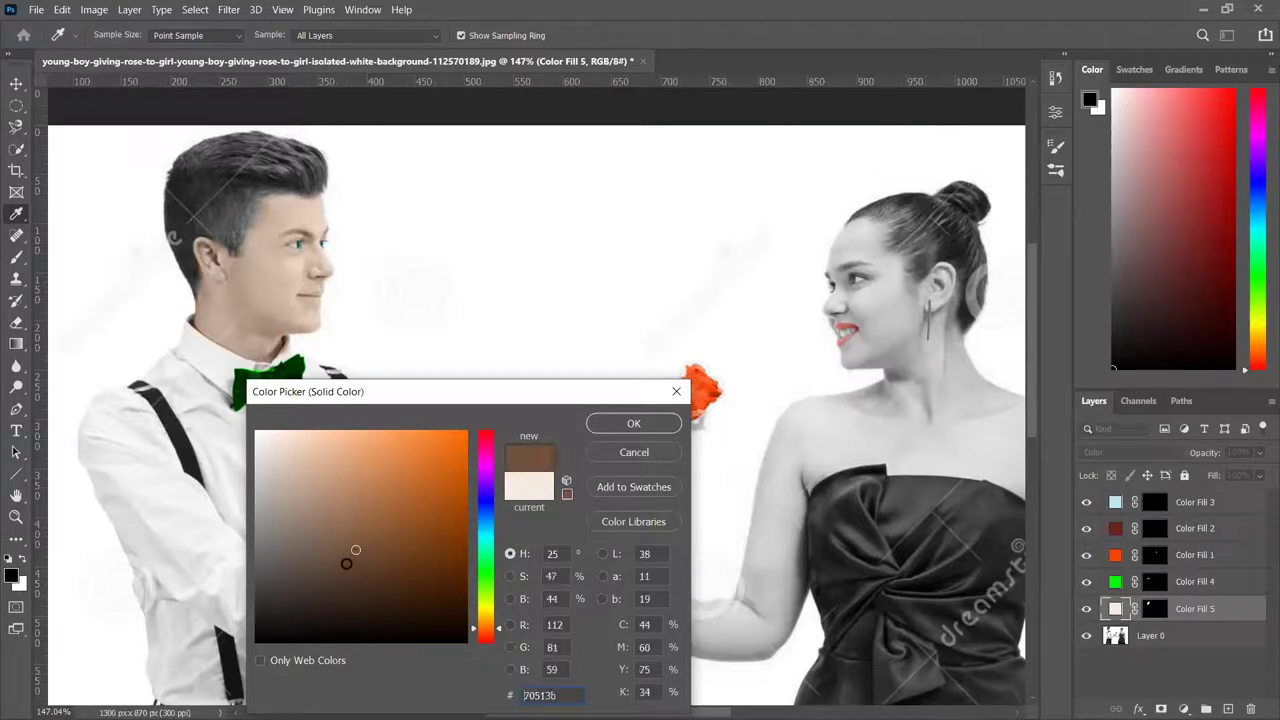
left_click(617, 426)
key("b")
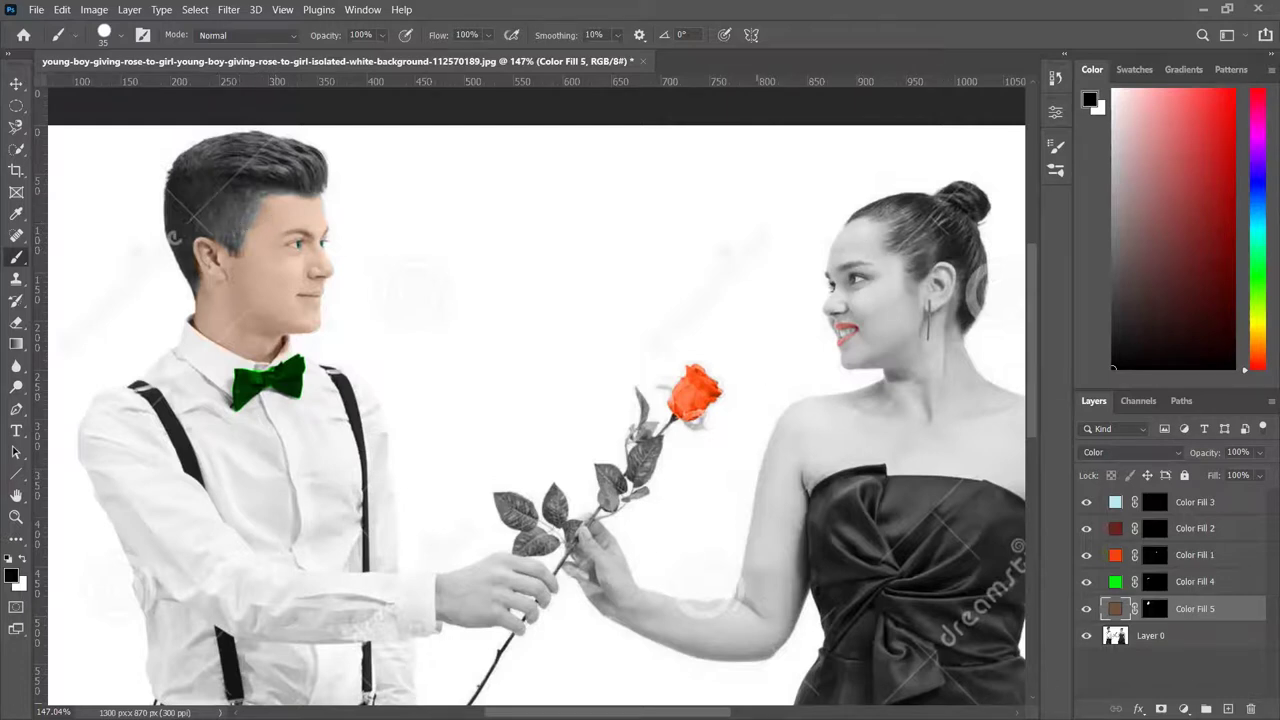
- Add a Solid Color fill layer, Color Fill 6, in dark olive 5d5024
scroll(536, 420, "right", 5)
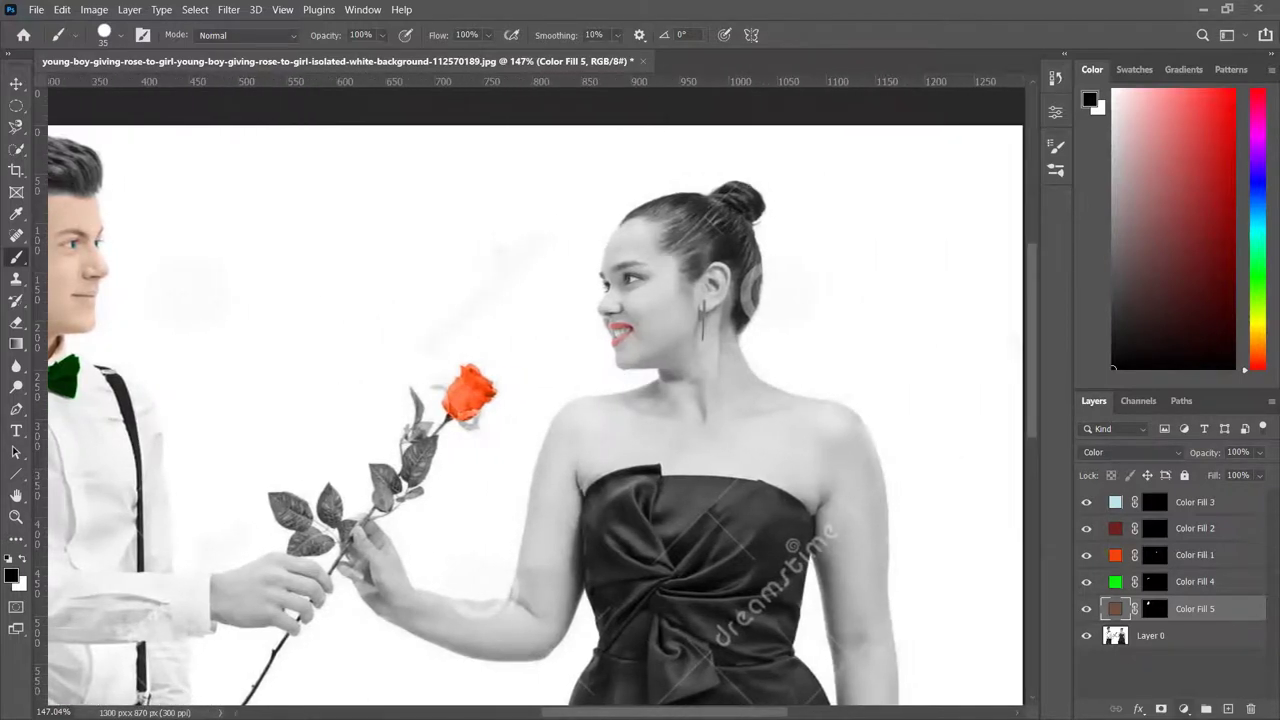
left_click(1183, 708)
left_click(1180, 426)
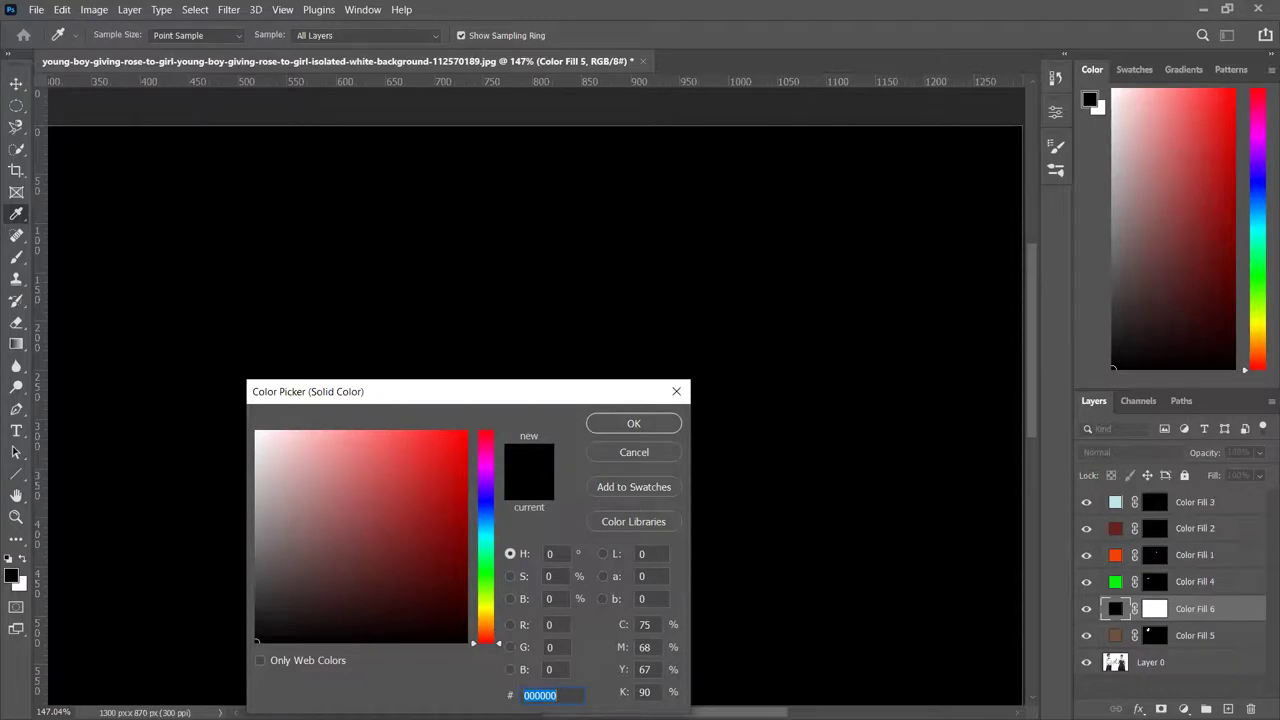
left_click_drag(492, 640, 489, 628)
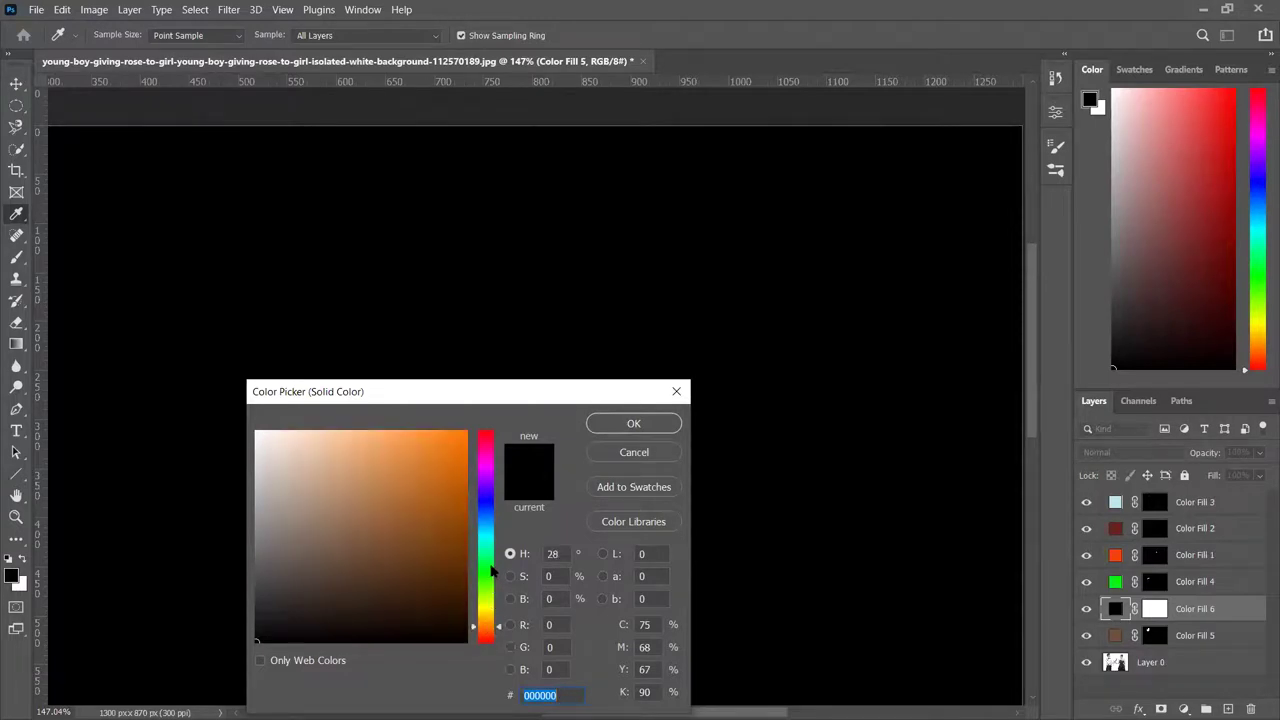
left_click(489, 614)
left_click(388, 441)
left_click(384, 566)
left_click(628, 423)
key("b")
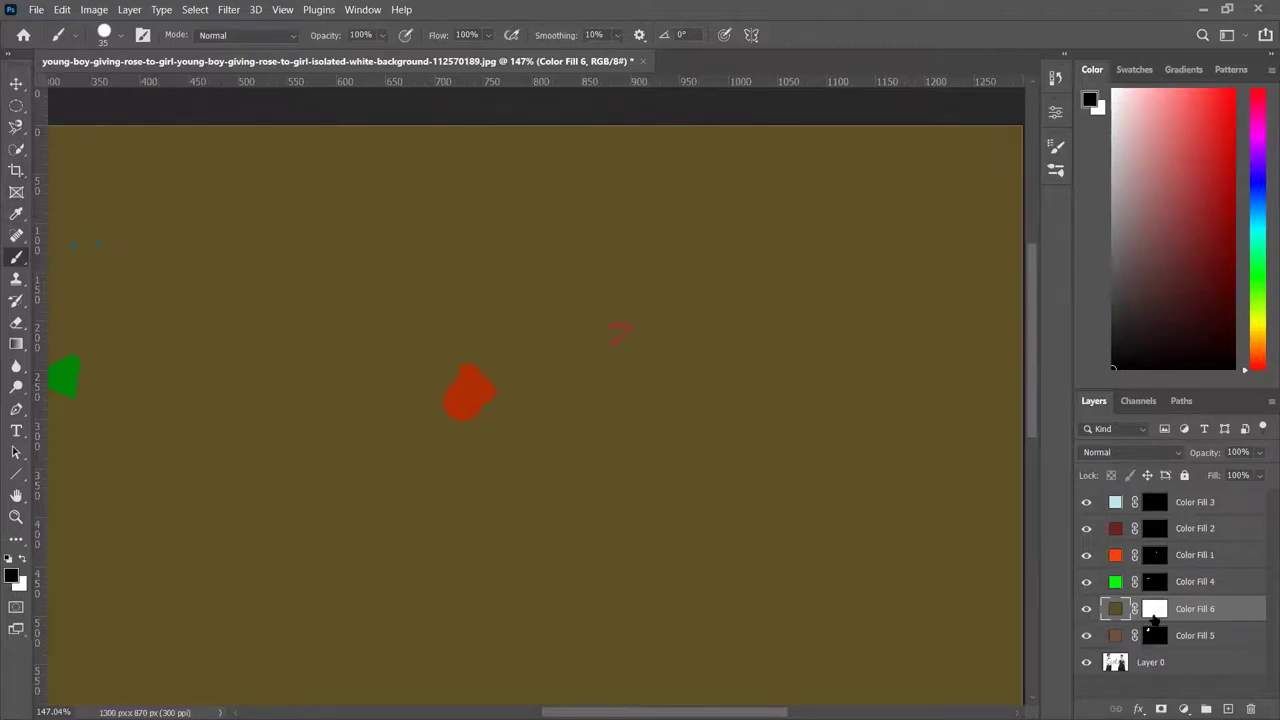
- Invert Color Fill 6's mask to black and fit the whole image in the window
left_click(1154, 609)
key("ctrl+i")
key("ctrl+0")
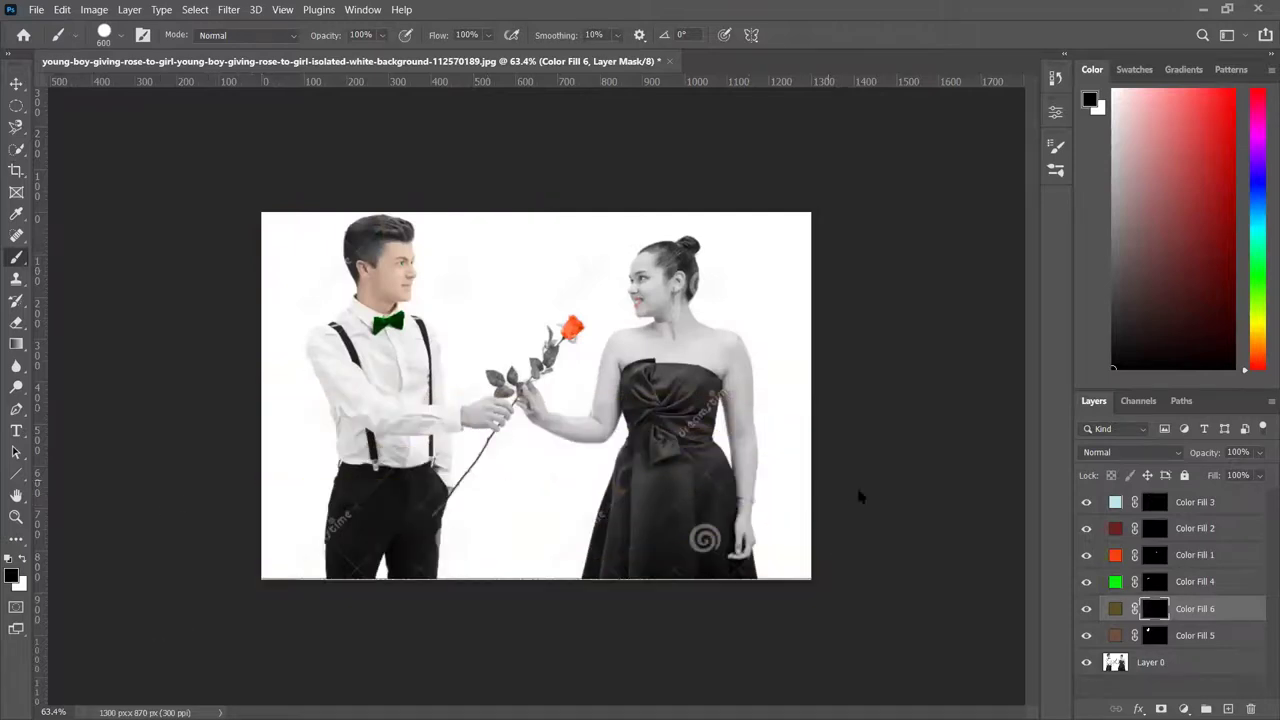
- Set Color Fill 6's blend mode to Color
scroll(676, 389, "up", 3)
scroll(926, 329, "up", 3)
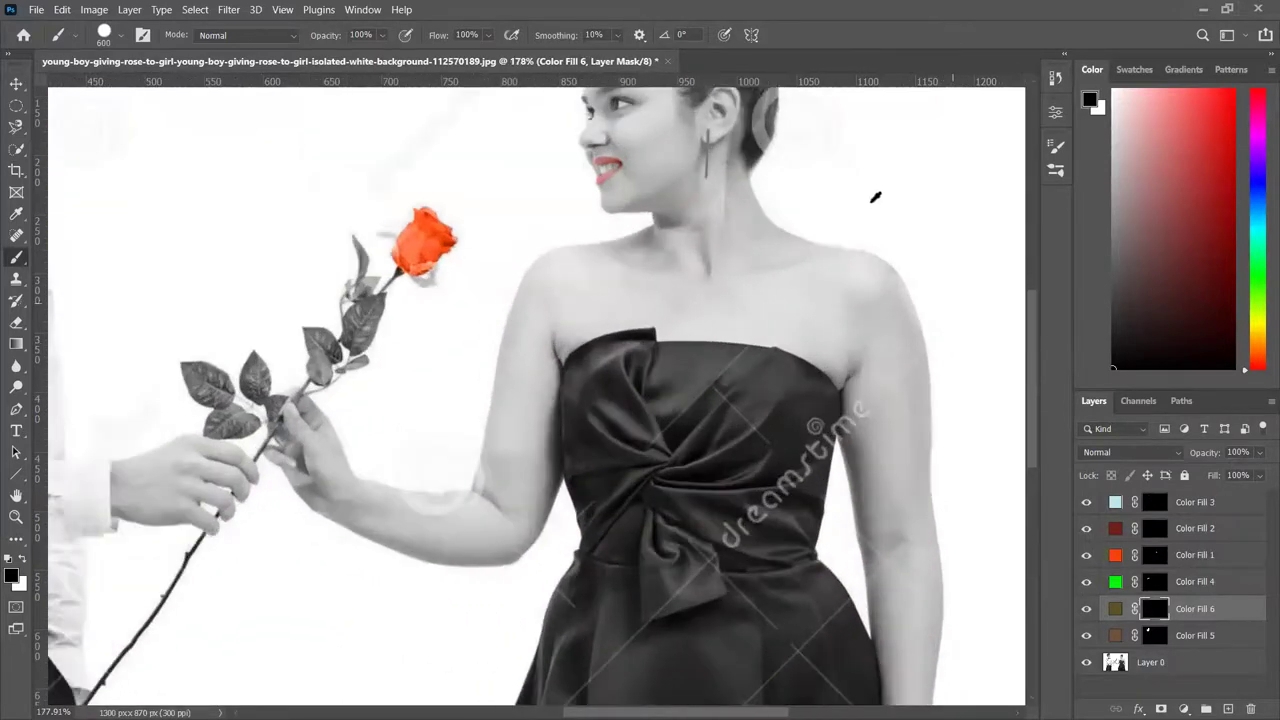
left_click(1153, 452)
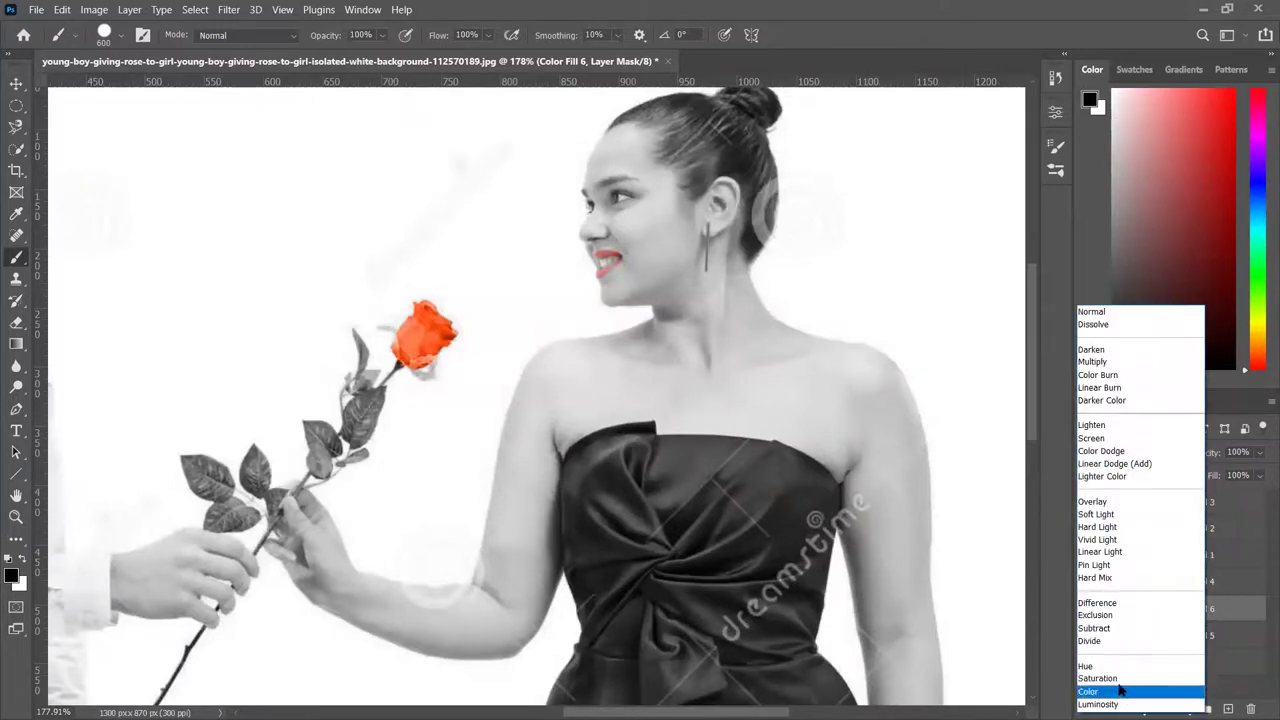
left_click(1120, 689)
- Paint white on Color Fill 6's mask over the girl's left shoulder and upper arm
key("x")
left_click_drag(650, 335, 503, 491)
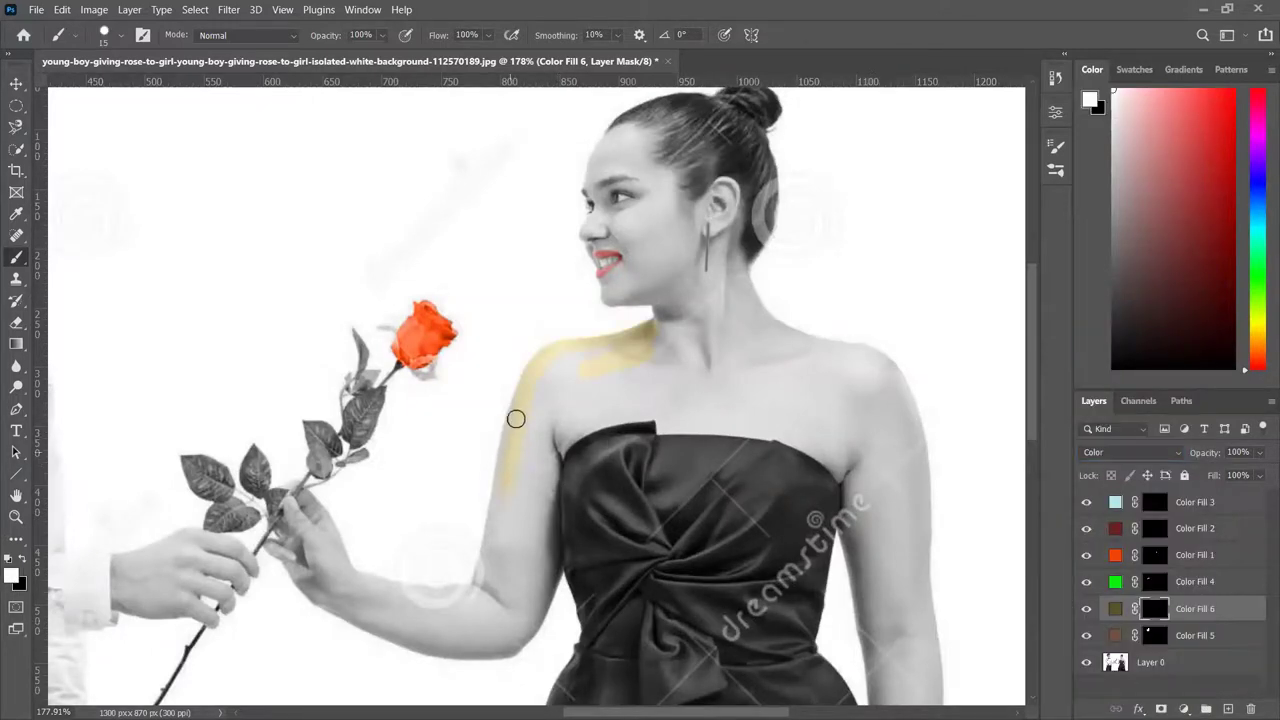
mouse_move(509, 436)
left_mouse_down()
mouse_move(477, 588)
mouse_move(431, 593)
mouse_move(354, 570)
mouse_move(296, 488)
mouse_move(292, 539)
mouse_move(308, 543)
mouse_move(302, 509)
mouse_move(327, 550)
mouse_move(271, 548)
mouse_move(283, 526)
mouse_move(300, 577)
mouse_move(455, 643)
mouse_move(537, 517)
left_mouse_up()
- Choose the Quick Selection Tool at size 40 after briefly previewing the fill without its mask
left_click(18, 150)
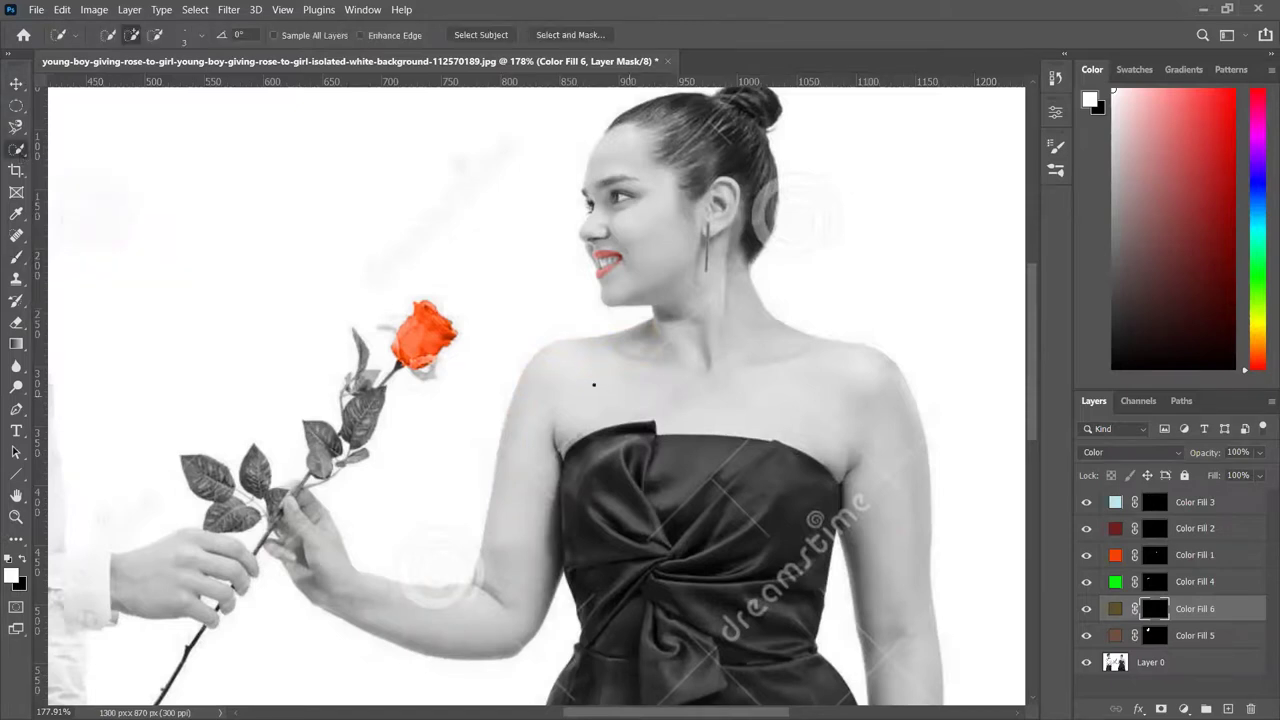
key("Delete")
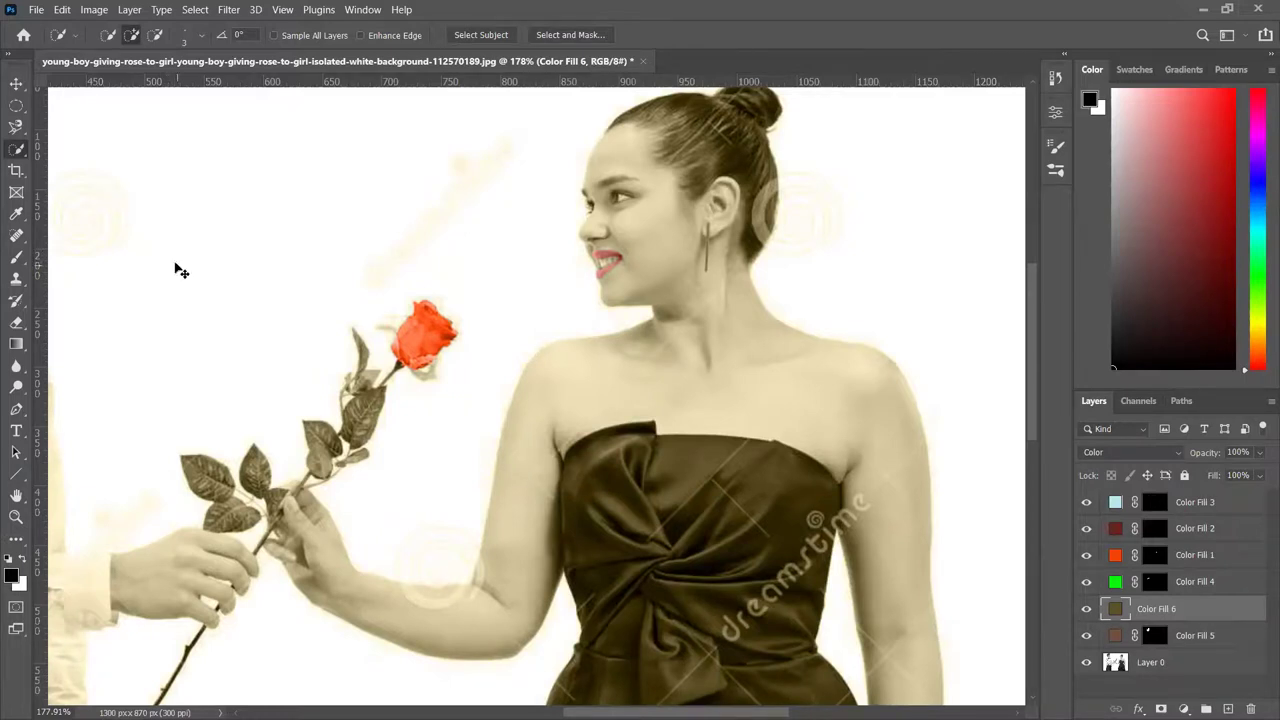
key("ctrl+z")
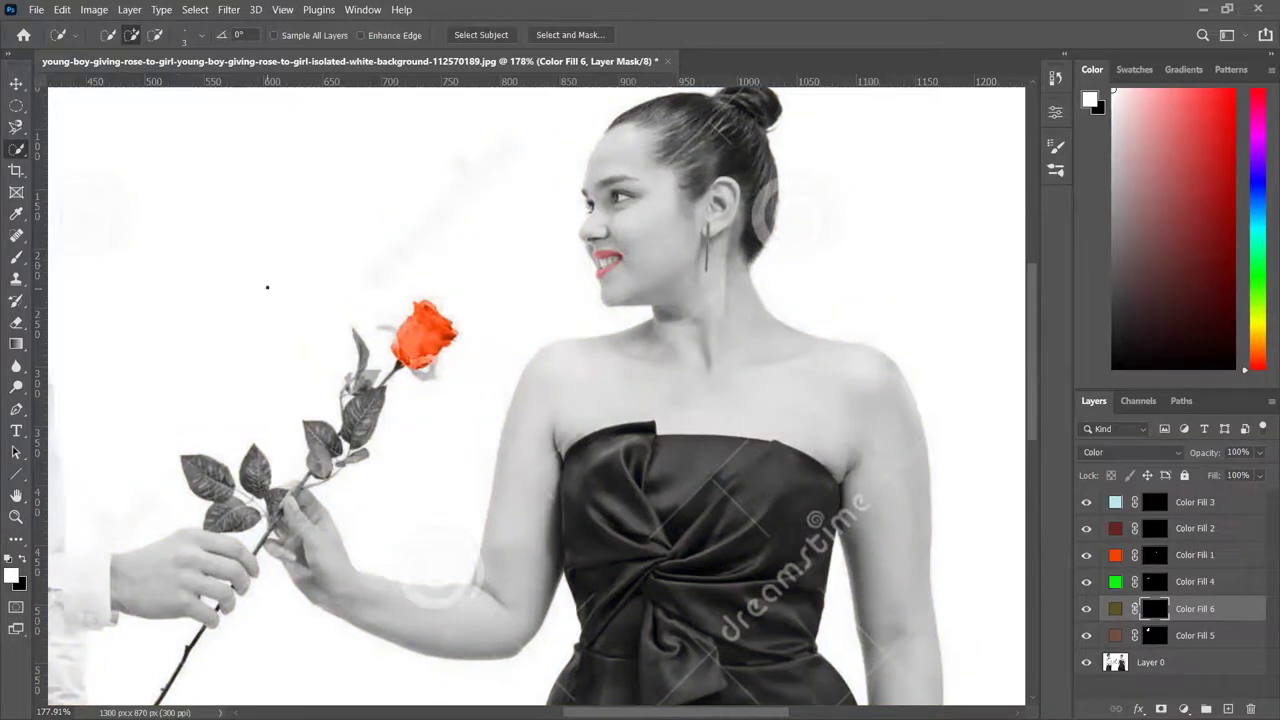
right_click(30, 154)
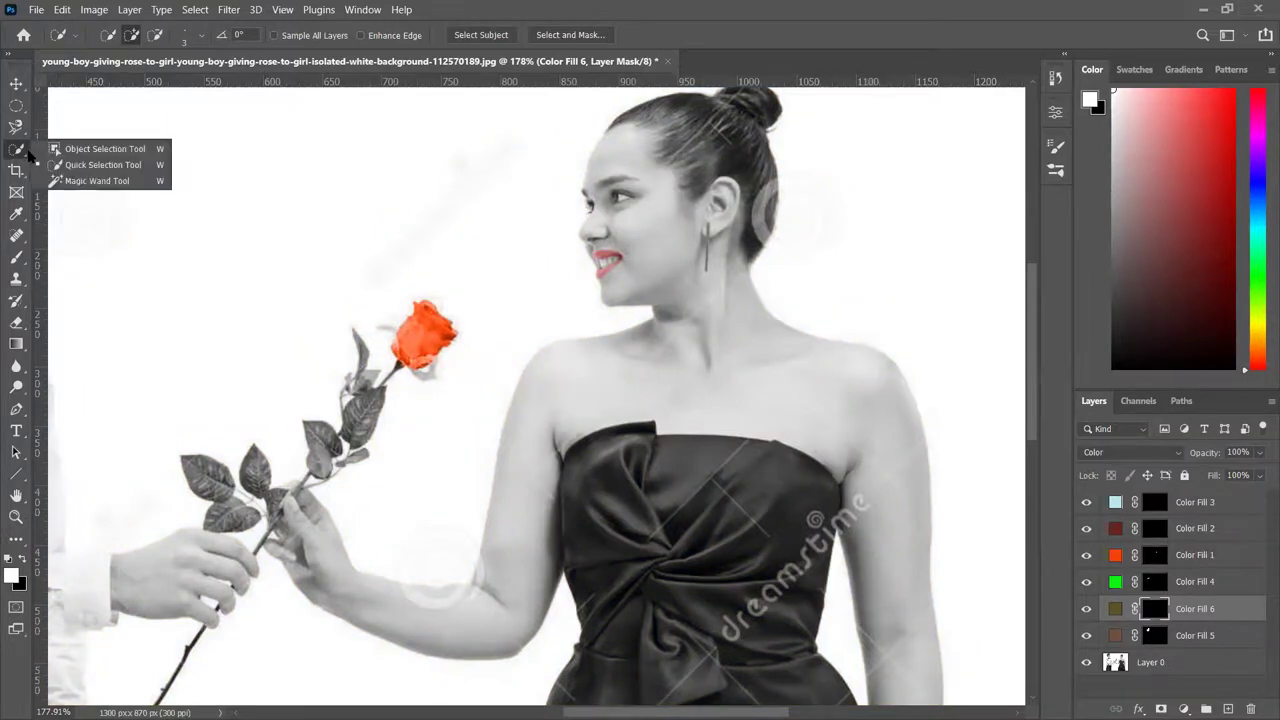
left_click(88, 168)
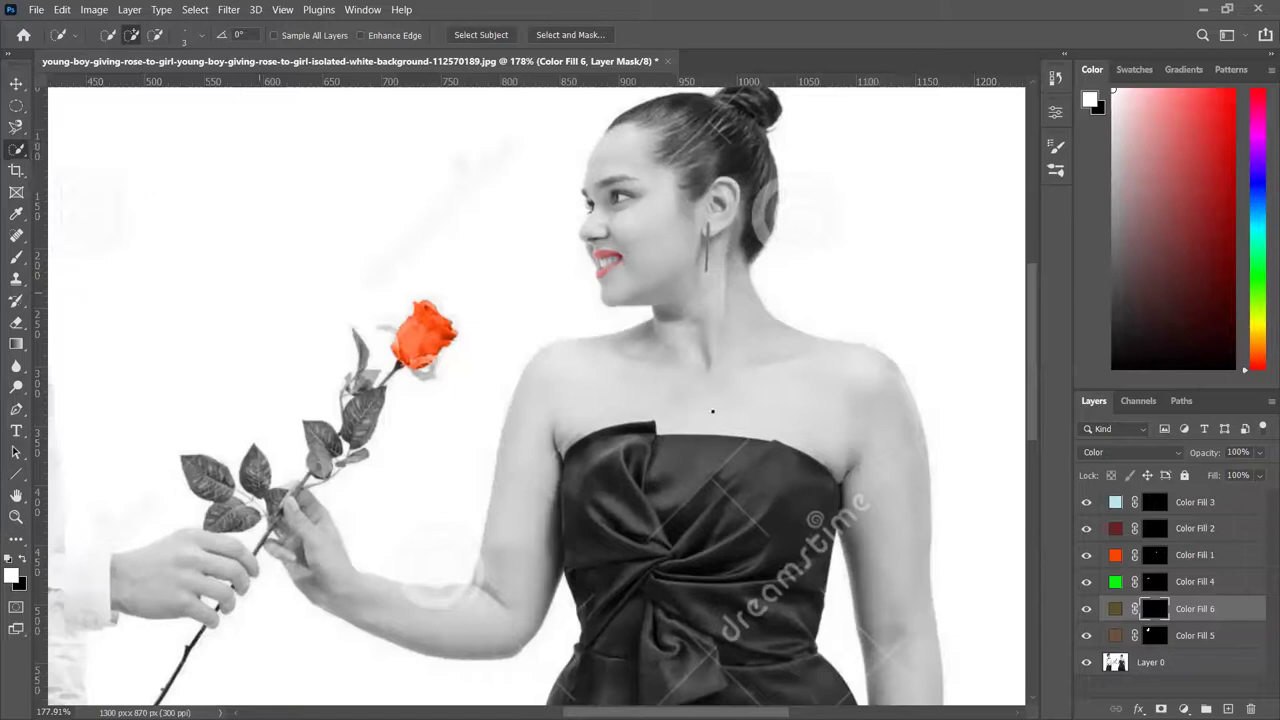
key("]")
key("]")
key("]")
key("]")
- Select the girl's neck, shoulders, face and head, removing the dress flap and edge notch
left_click(685, 352)
mouse_move(685, 352)
left_mouse_down()
mouse_move(623, 369)
mouse_move(602, 391)
left_mouse_up()
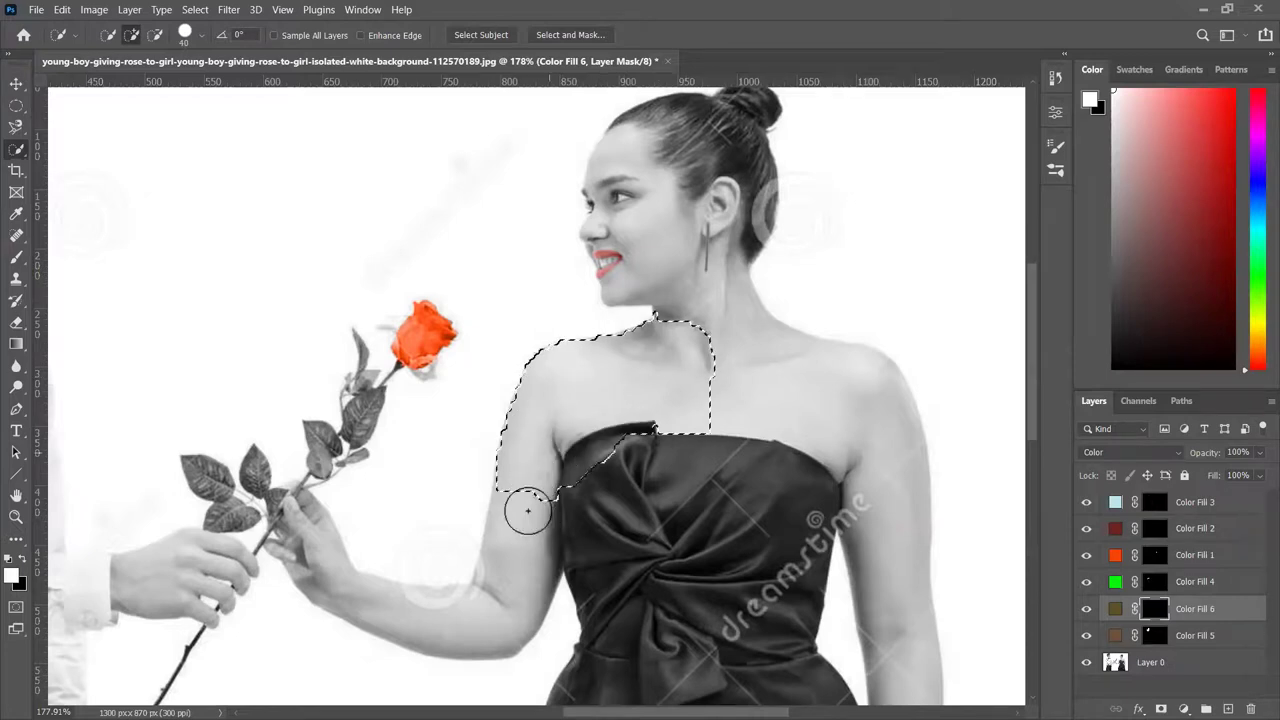
mouse_move(460, 607)
left_mouse_down()
mouse_move(651, 334)
mouse_move(706, 366)
mouse_move(703, 320)
mouse_move(825, 417)
left_mouse_up()
left_click(638, 460, "alt")
left_click(614, 452, "alt")
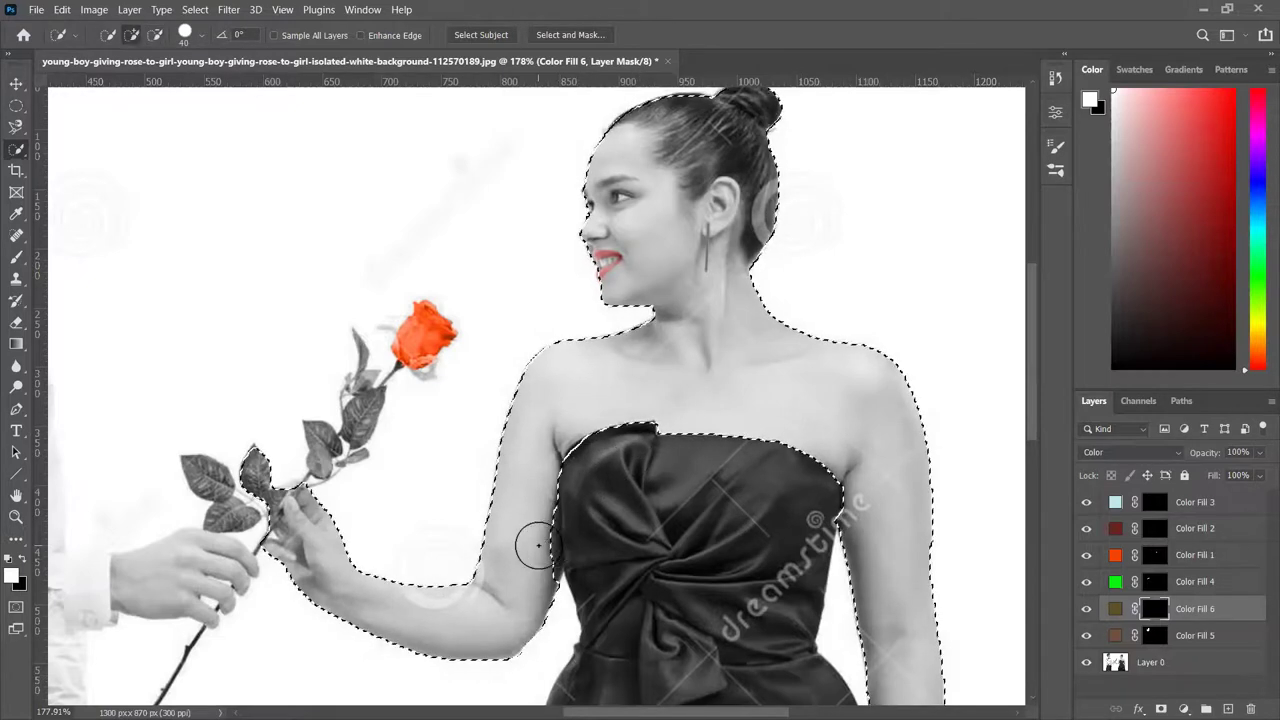
left_click(530, 567, "alt")
left_click(584, 586, "alt")
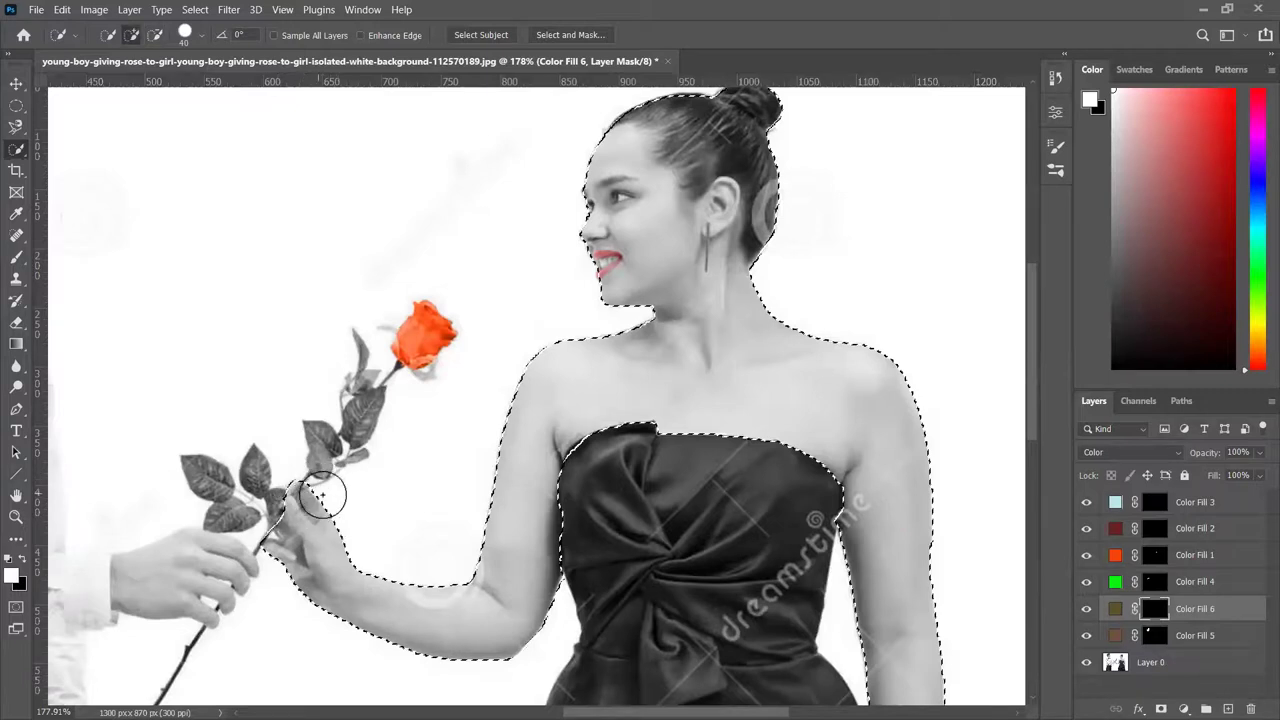
- Refine the selection around her wrist and hand, excluding the dress beneath the fingers
scroll(957, 571, "down", 5)
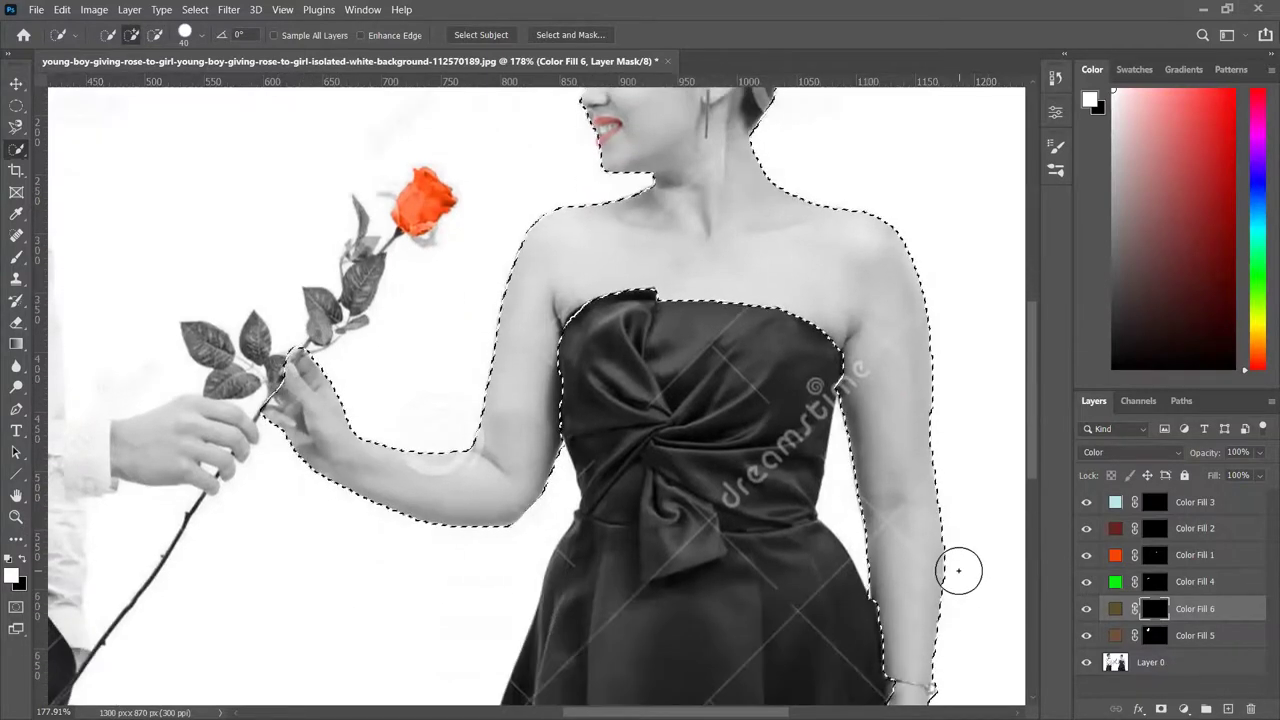
scroll(961, 571, "down", 5)
left_click(902, 431, "alt")
left_click(856, 440, "alt")
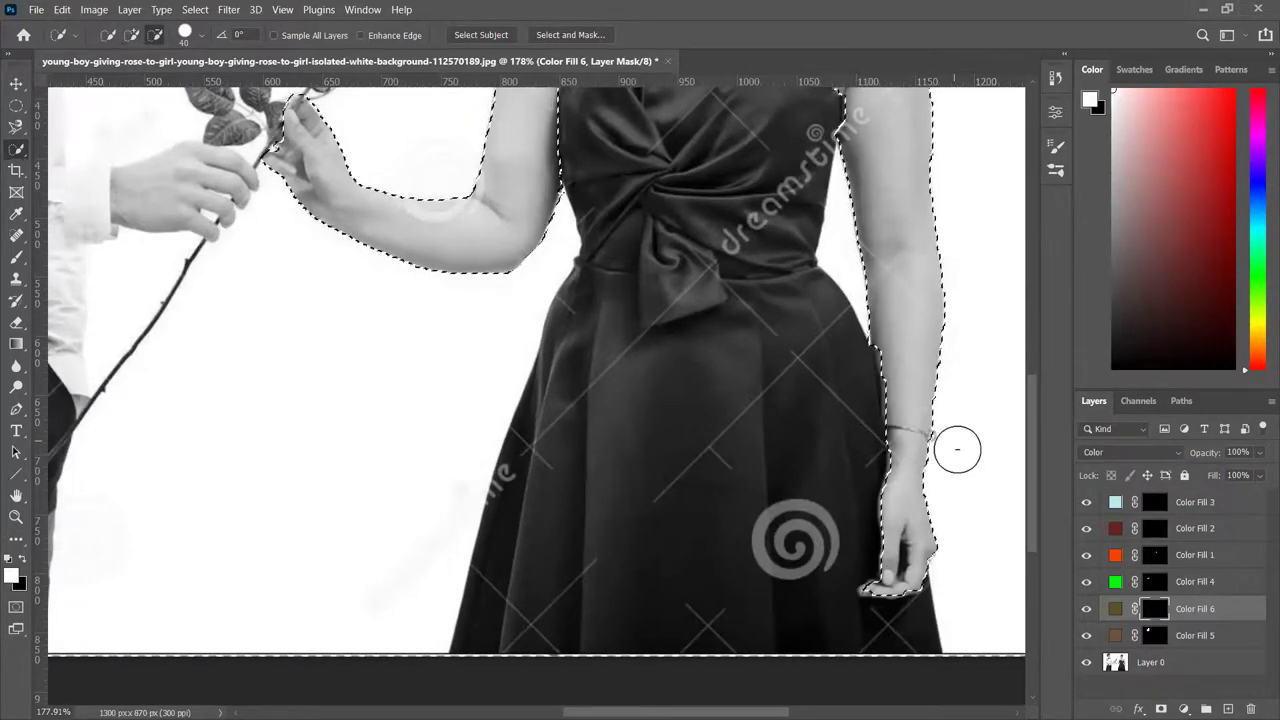
left_click(865, 590)
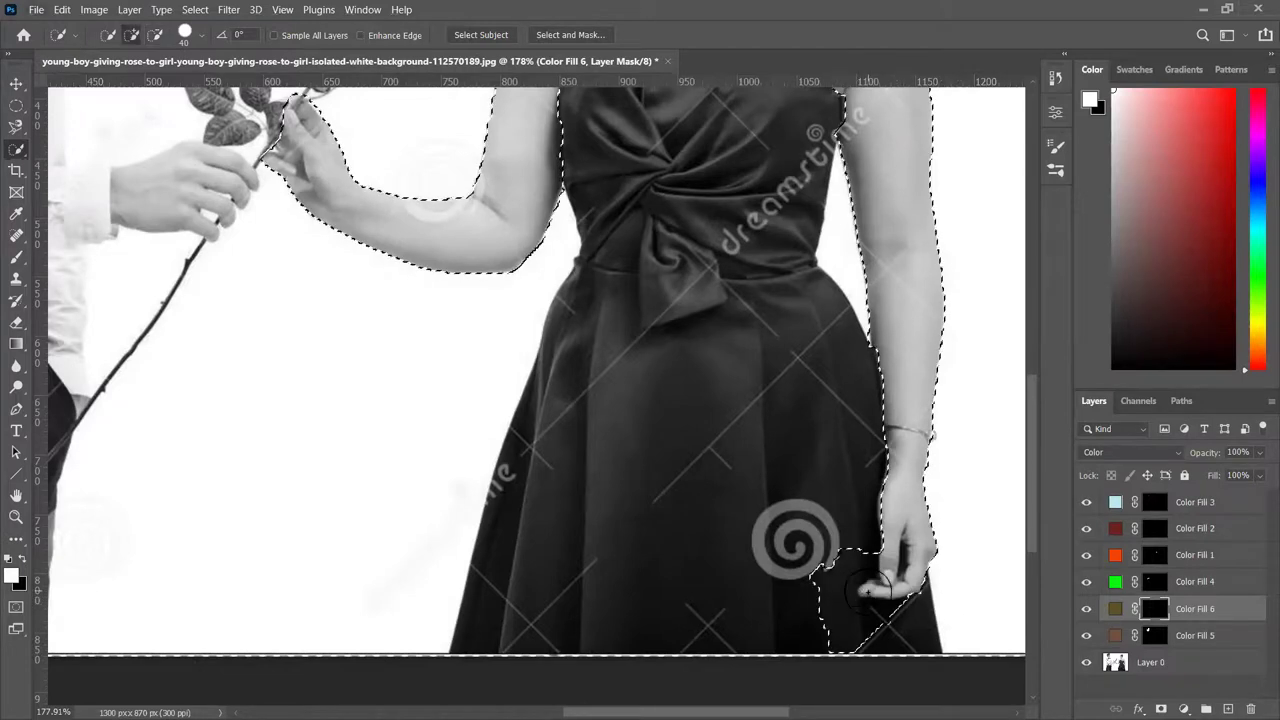
left_click(829, 578, "alt")
left_click(838, 614)
left_click(868, 612, "alt")
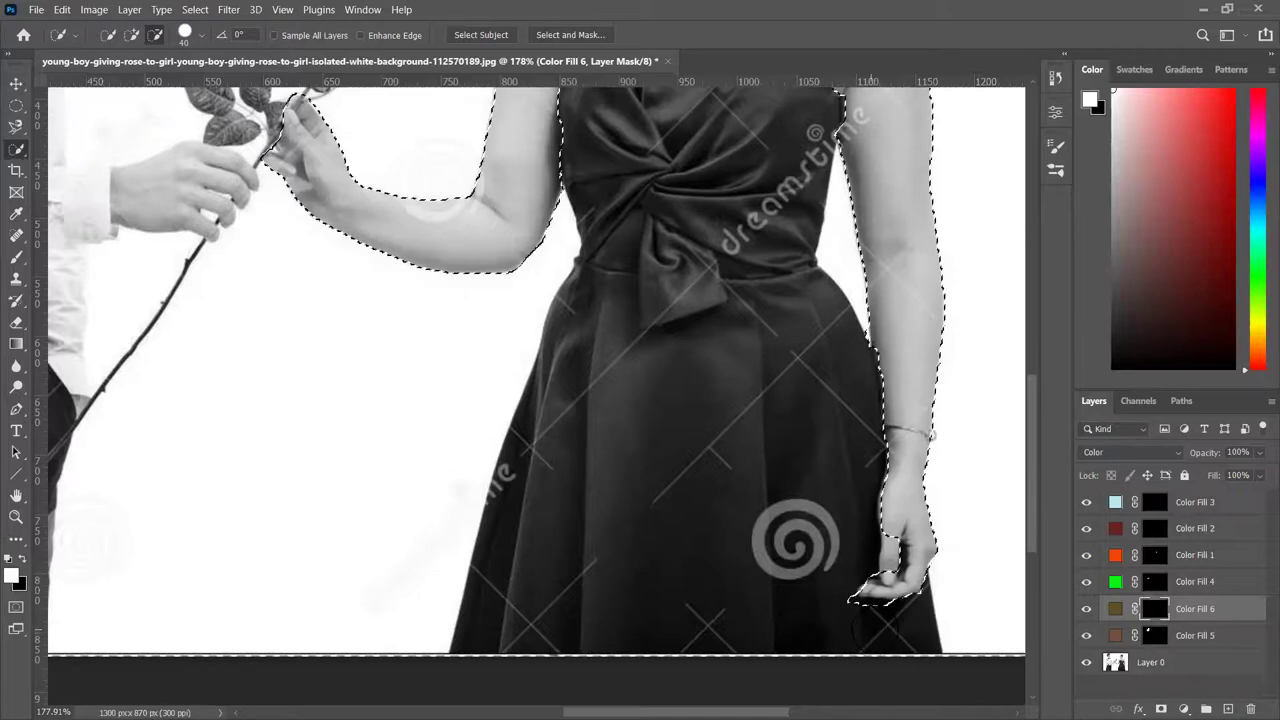
left_click(880, 606, "alt")
left_click(905, 555)
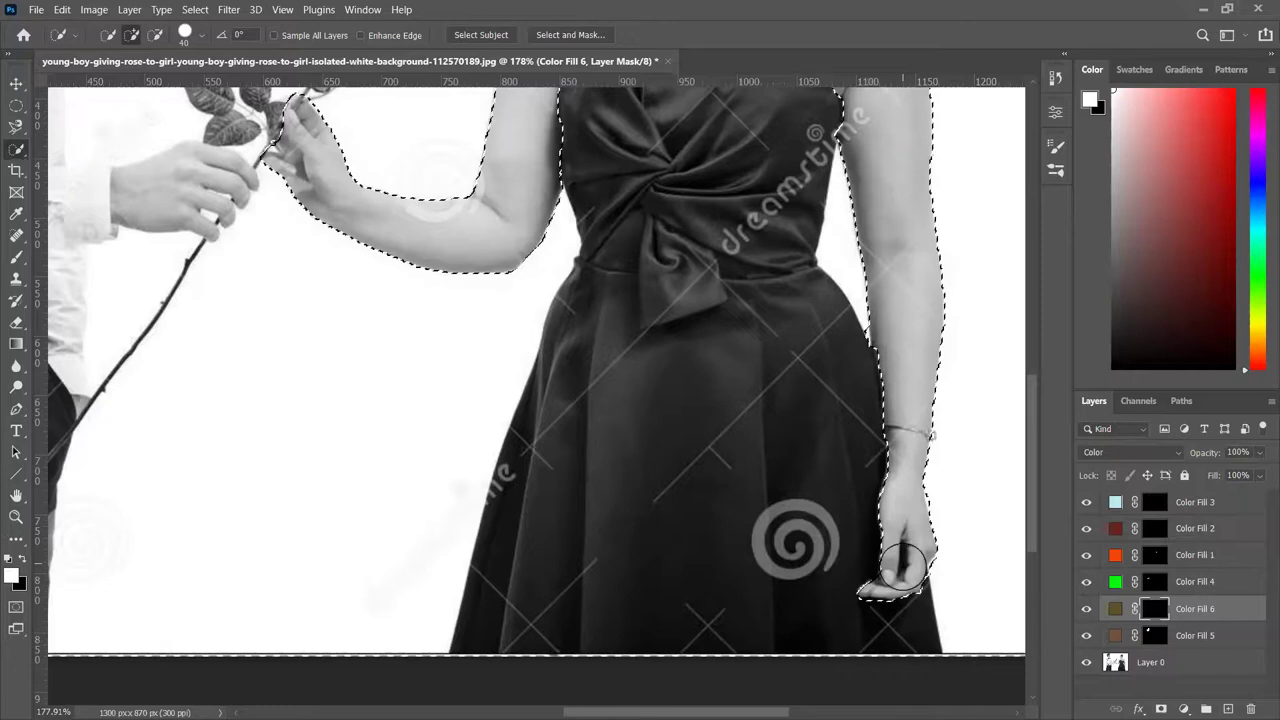
- Switch the Quick Selection to subtract mode and review the selection around the girl
key("alt")
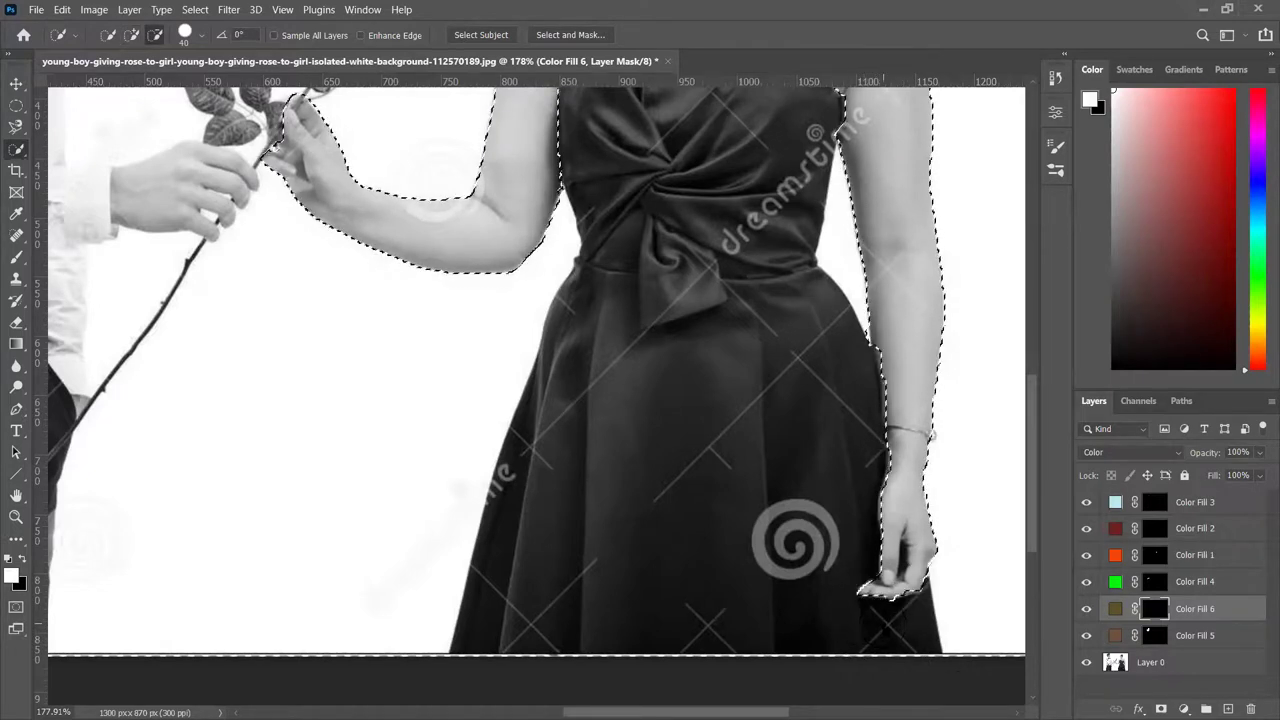
scroll(880, 625, "down", 2)
scroll(787, 497, "up", 2)
scroll(787, 497, "up", 5)
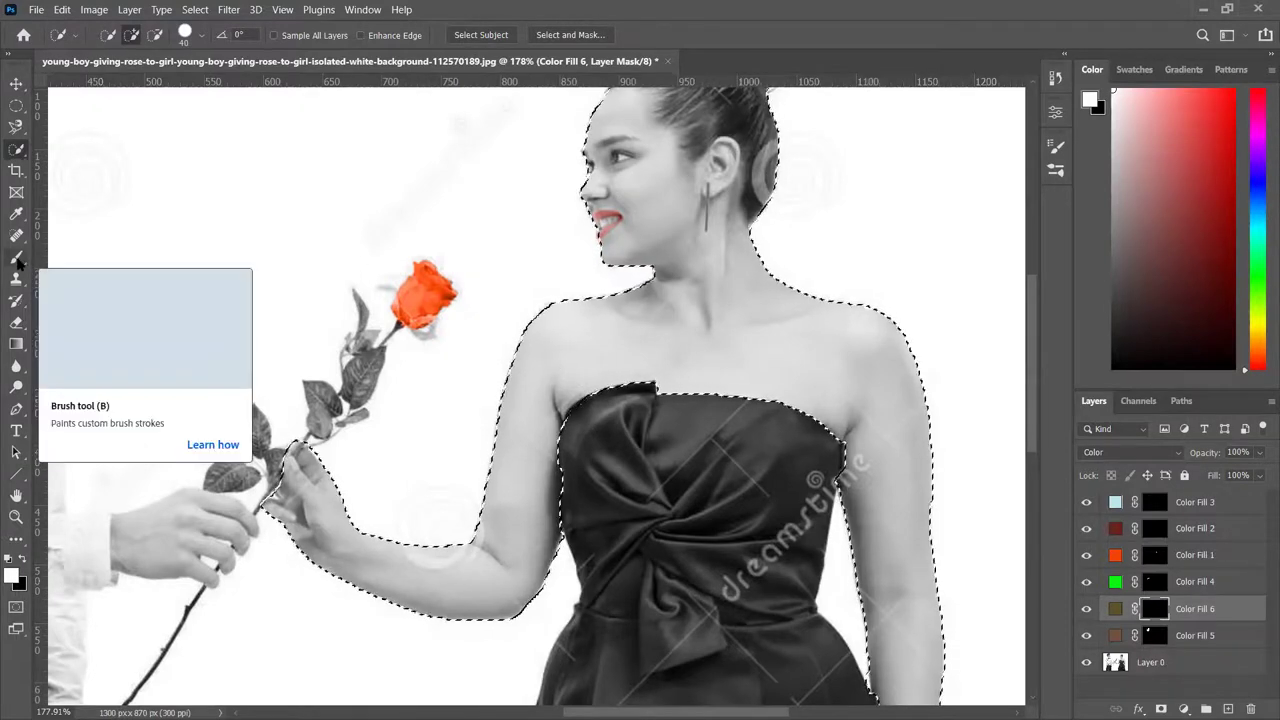
- Paint white on the mask with a larger brush over her neck, shoulders, arms, elbow and head
left_click(16, 258)
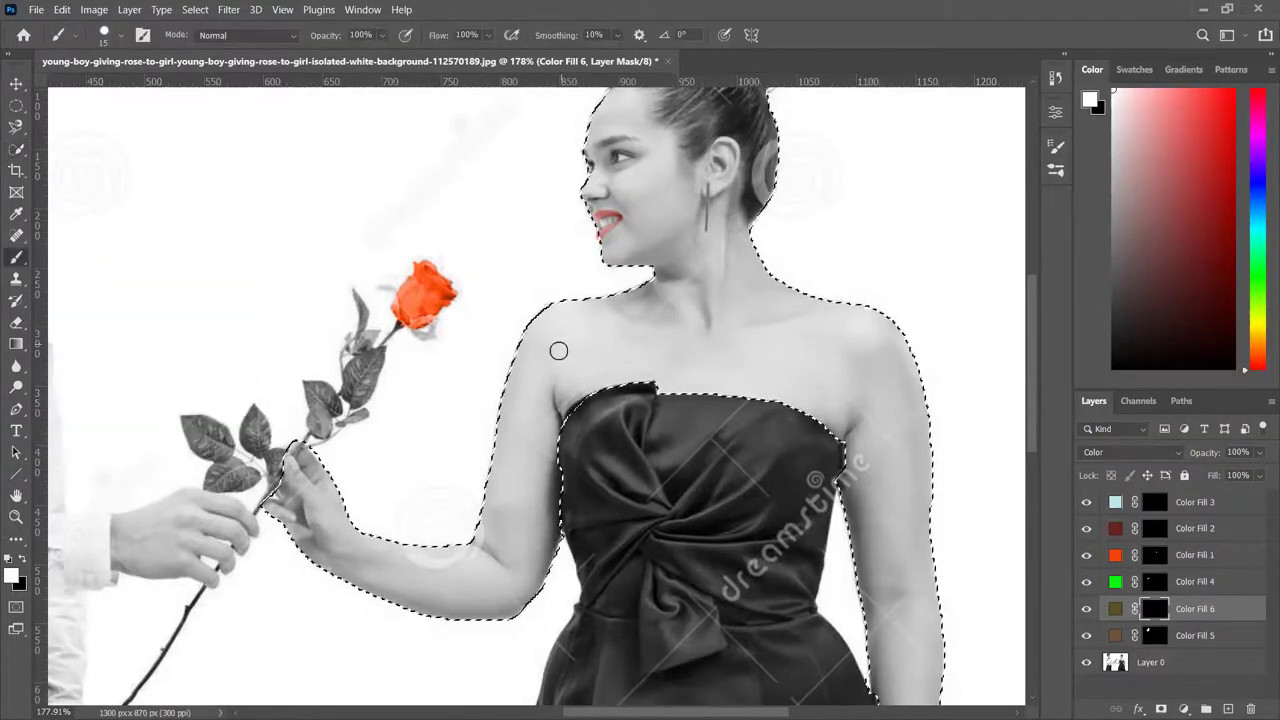
key("bracketright")
key("bracketright")
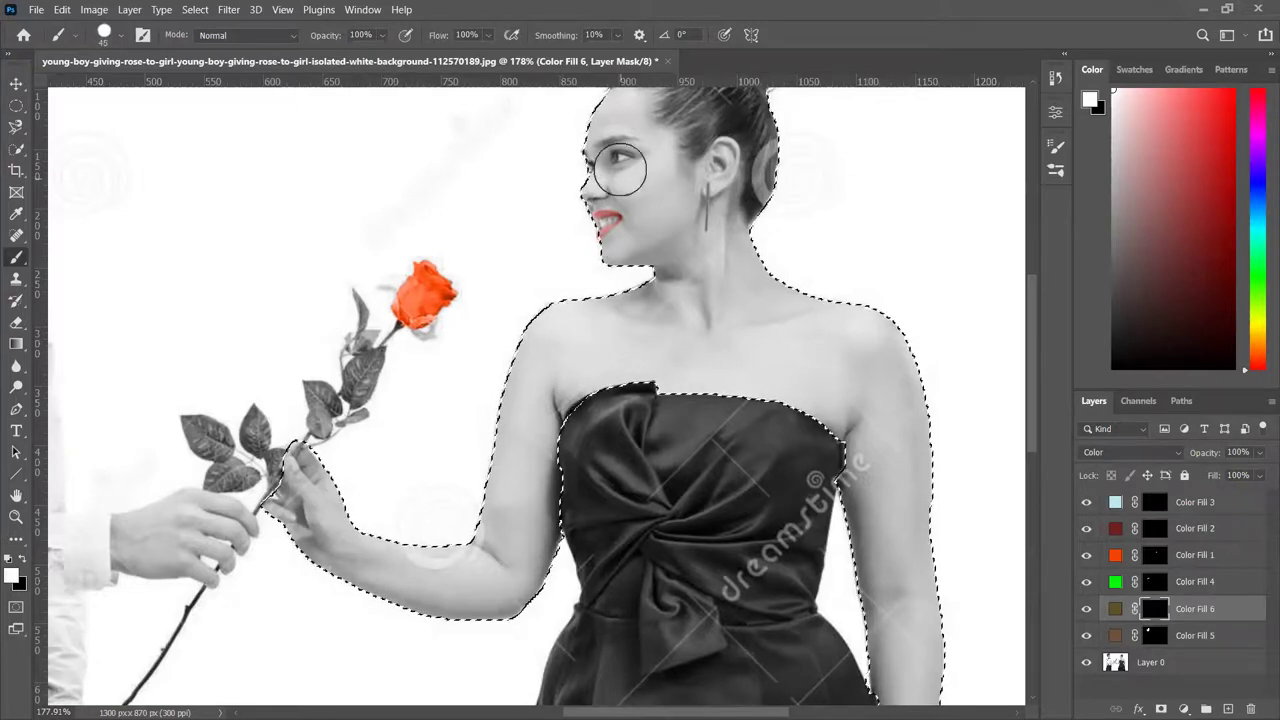
mouse_move(548, 196)
left_mouse_down()
mouse_move(515, 290)
mouse_move(234, 452)
mouse_move(681, 387)
mouse_move(889, 388)
mouse_move(839, 545)
mouse_move(416, 323)
mouse_move(262, 611)
mouse_move(193, 513)
mouse_move(178, 569)
mouse_move(301, 631)
mouse_move(449, 598)
left_mouse_up()
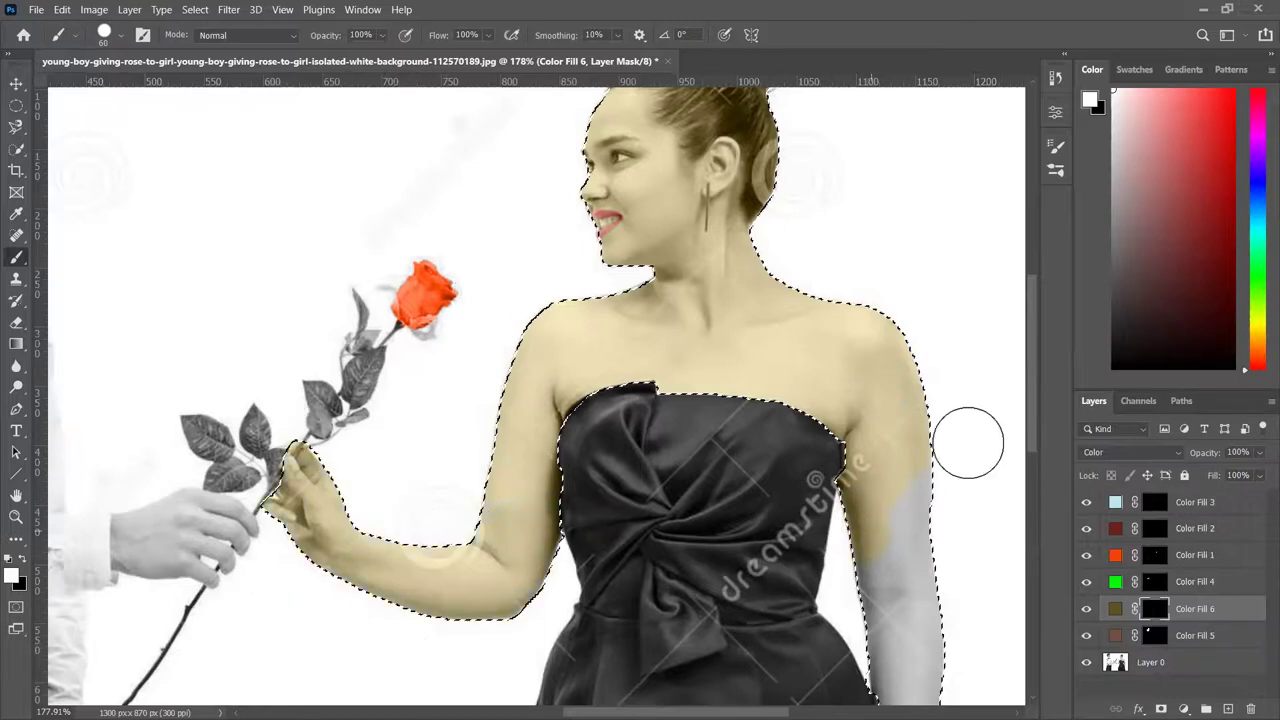
left_click_drag(971, 443, 946, 506)
scroll(946, 506, "down", 3)
mouse_move(962, 316)
left_mouse_down()
mouse_move(912, 397)
mouse_move(940, 484)
left_mouse_up()
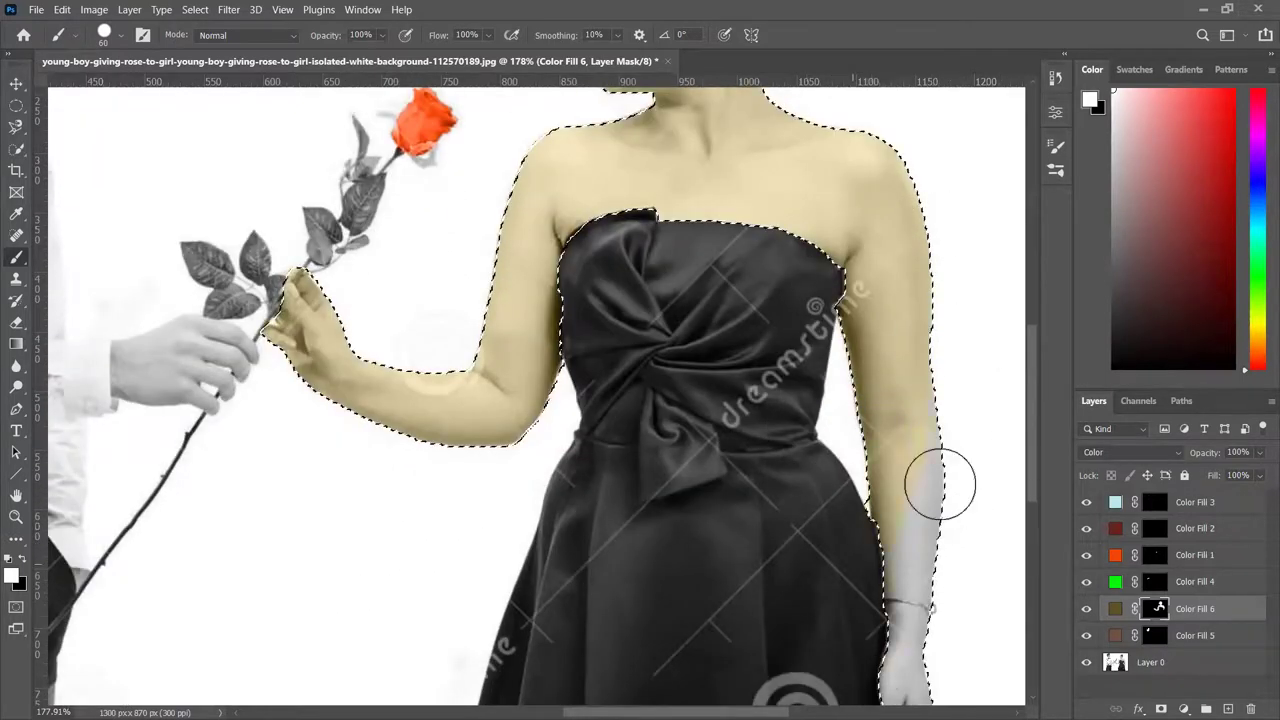
scroll(915, 480, "down", 3)
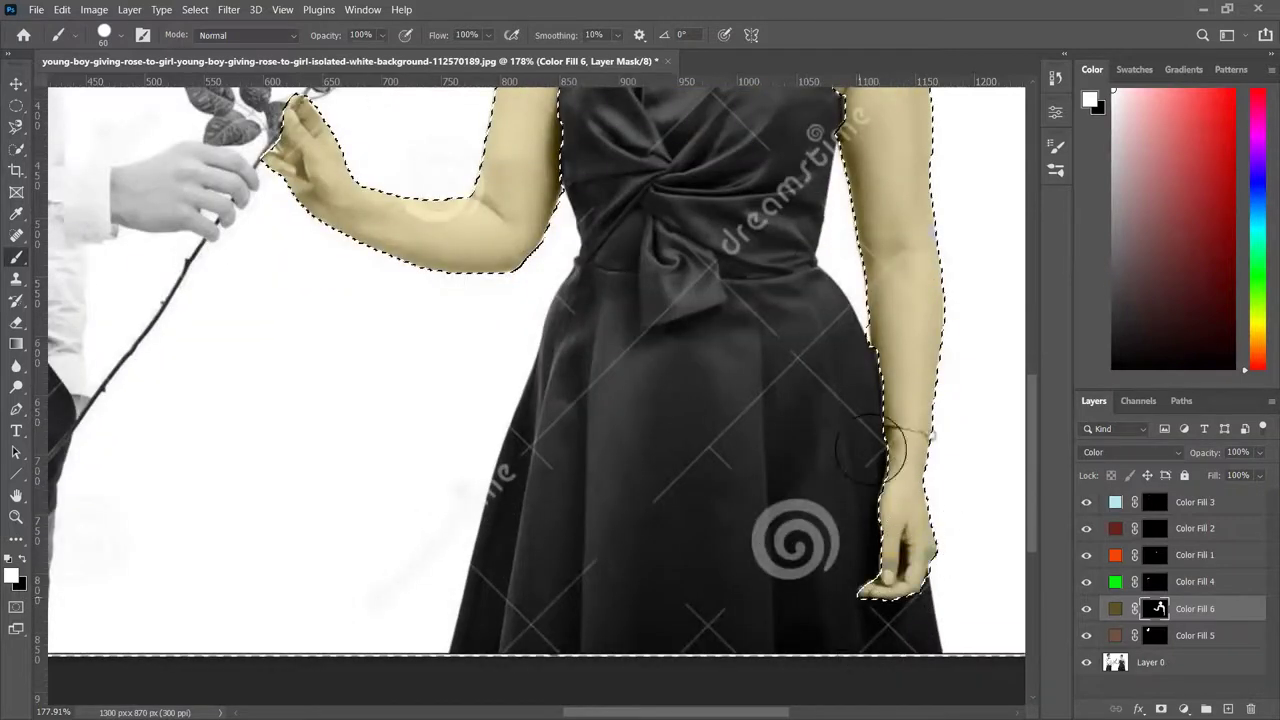
scroll(808, 179, "up", 9)
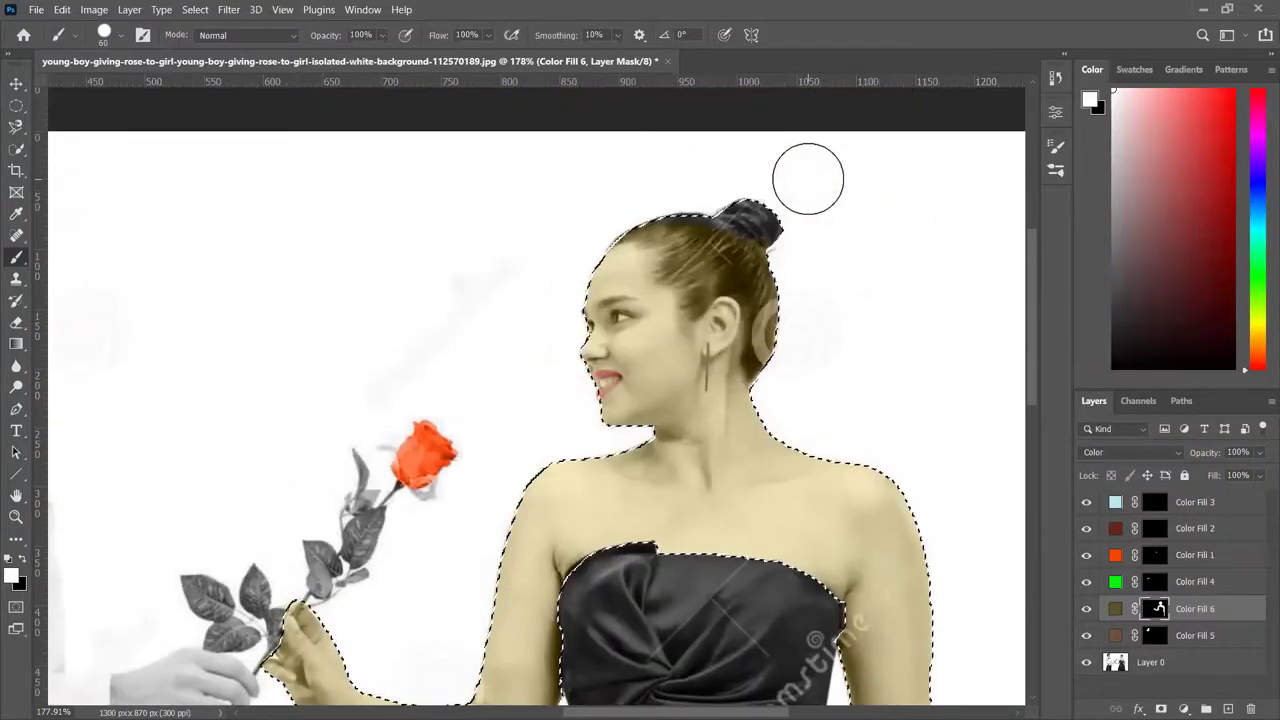
mouse_move(753, 284)
left_mouse_down()
mouse_move(675, 250)
mouse_move(675, 237)
left_mouse_up()
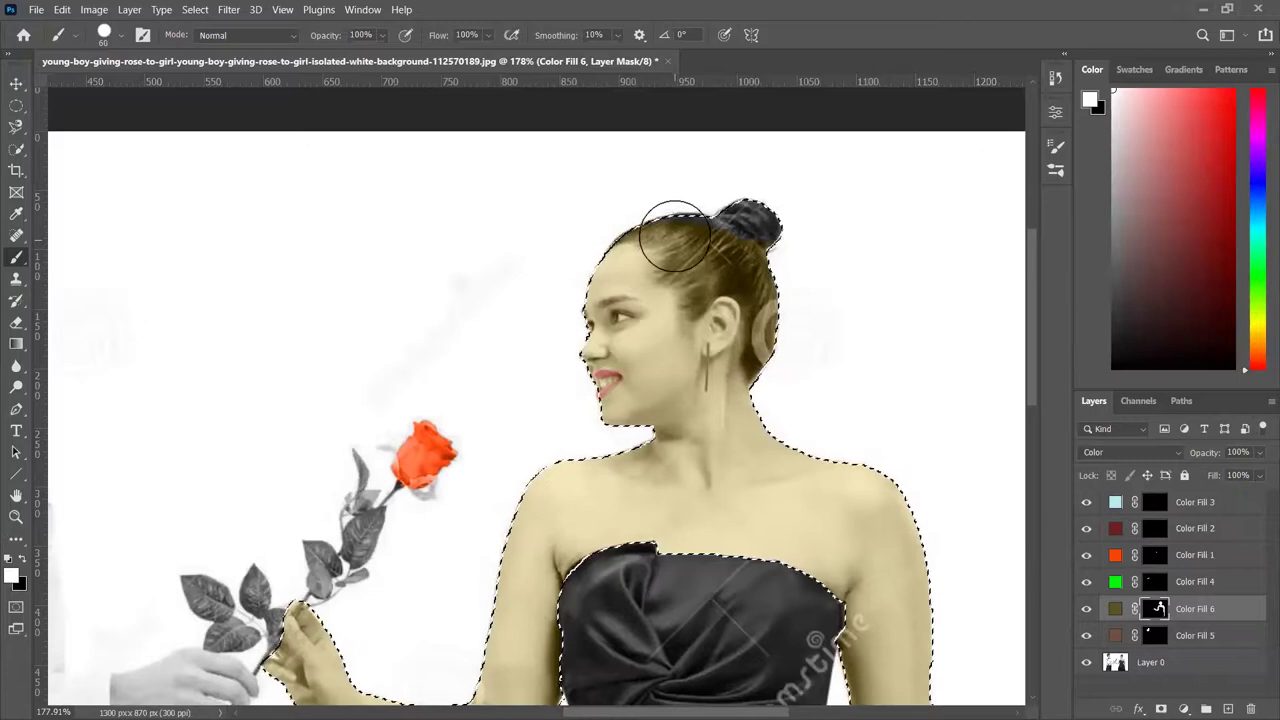
- Paint black to remove the tint from her hair, touch up the fingertip, and zoom out
key("x")
mouse_move(625, 210)
left_mouse_down()
mouse_move(741, 220)
mouse_move(792, 284)
mouse_move(793, 373)
mouse_move(768, 282)
mouse_move(713, 270)
mouse_move(686, 242)
left_mouse_up()
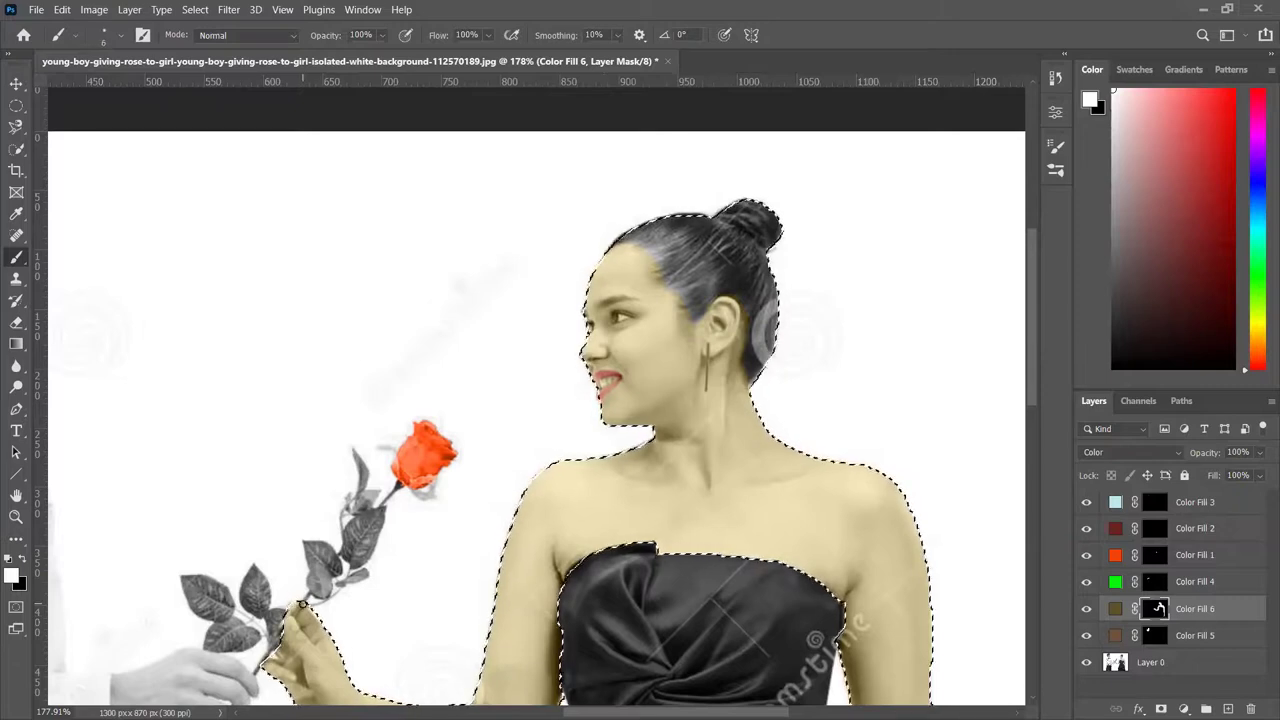
left_click_drag(298, 614, 304, 605)
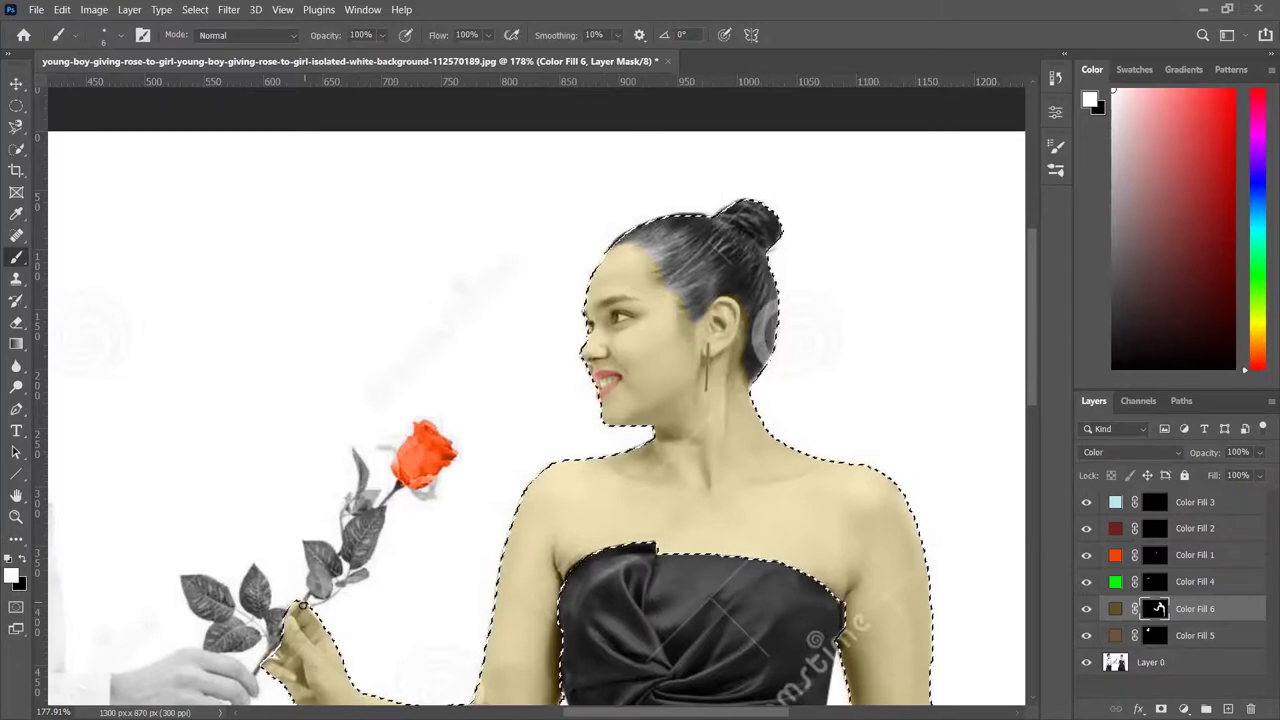
key("x")
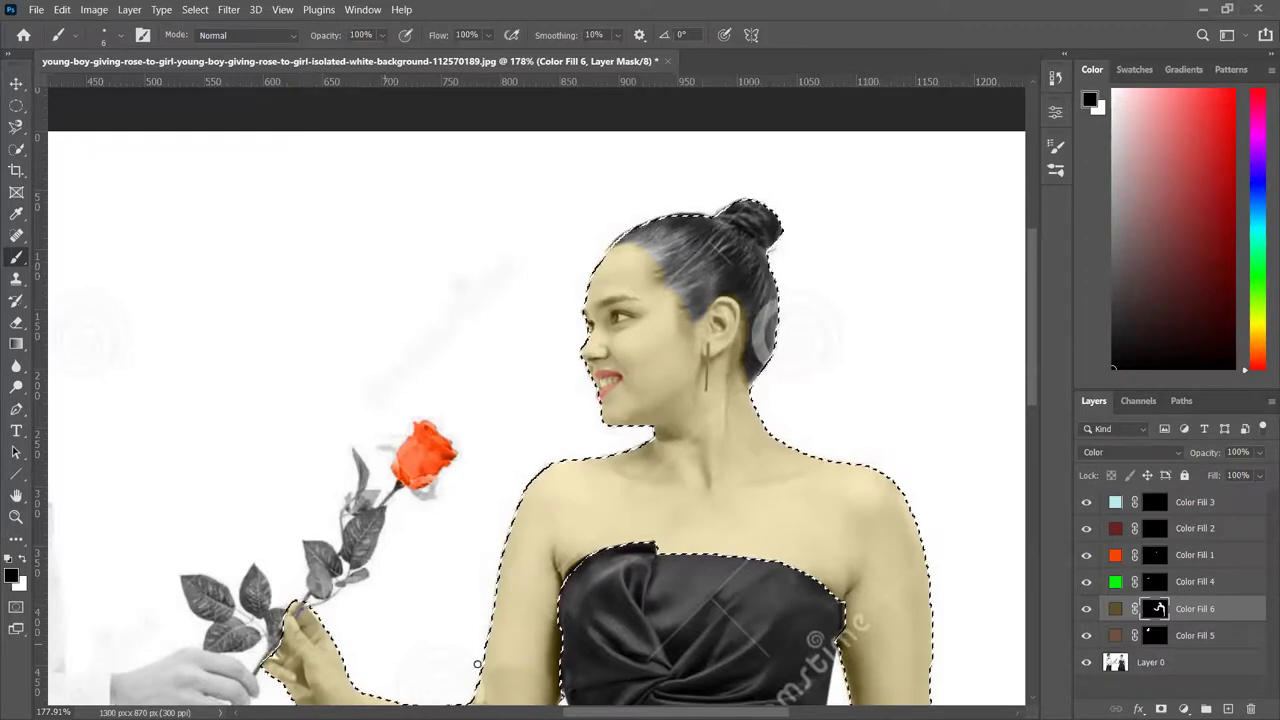
scroll(306, 606, "down", 2)
scroll(765, 245, "down", 6)
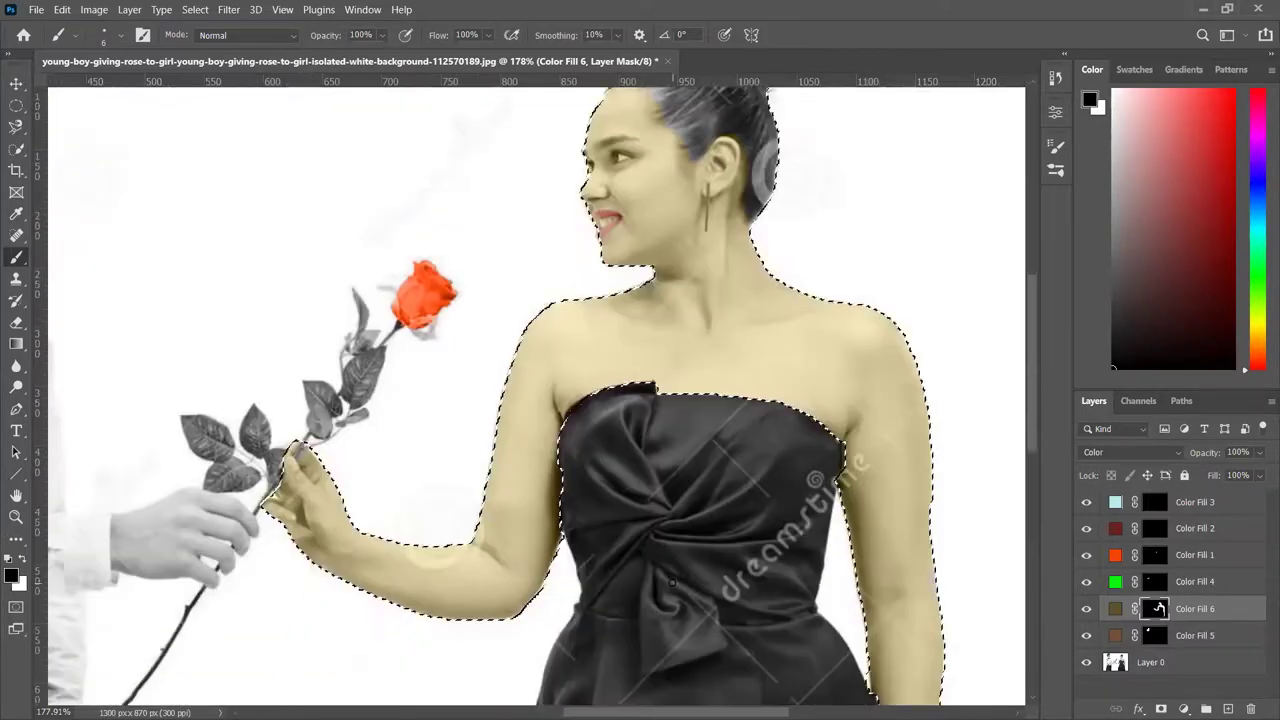
scroll(545, 397, "up", 1)
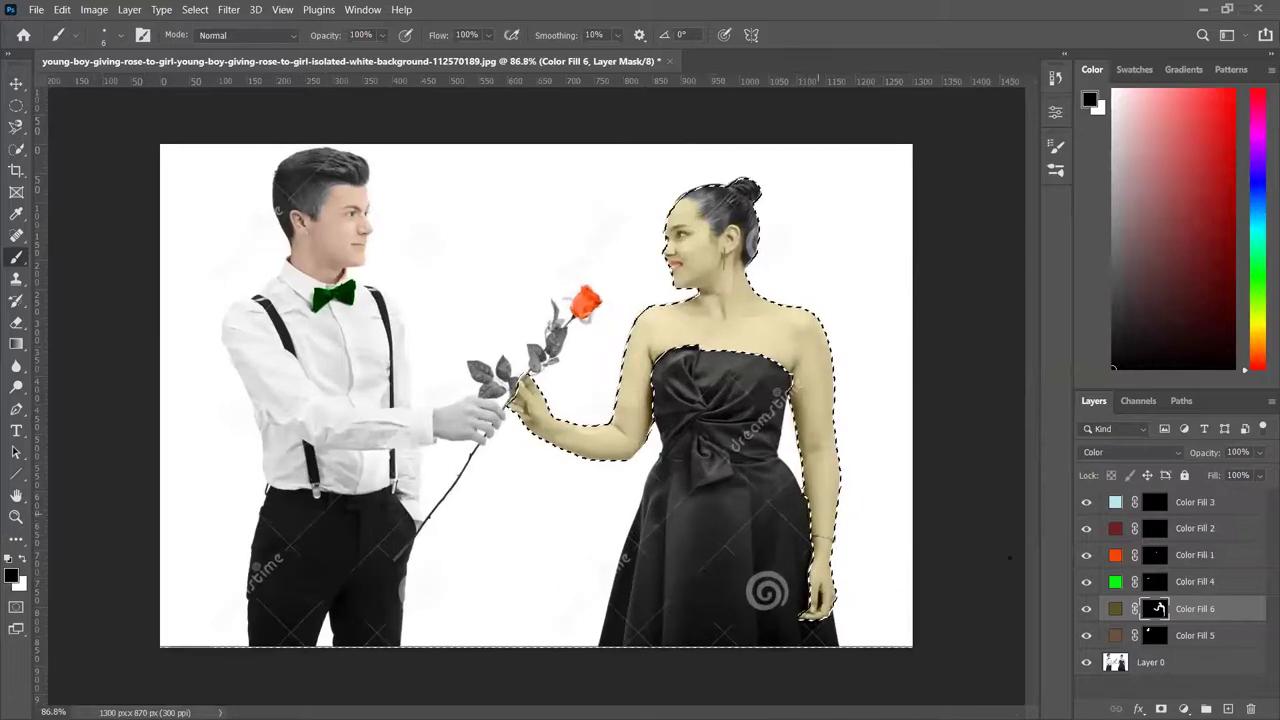
- Change Color Fill 6's colour to the tan brown 513009 in the Color Picker
double_click(1116, 610)
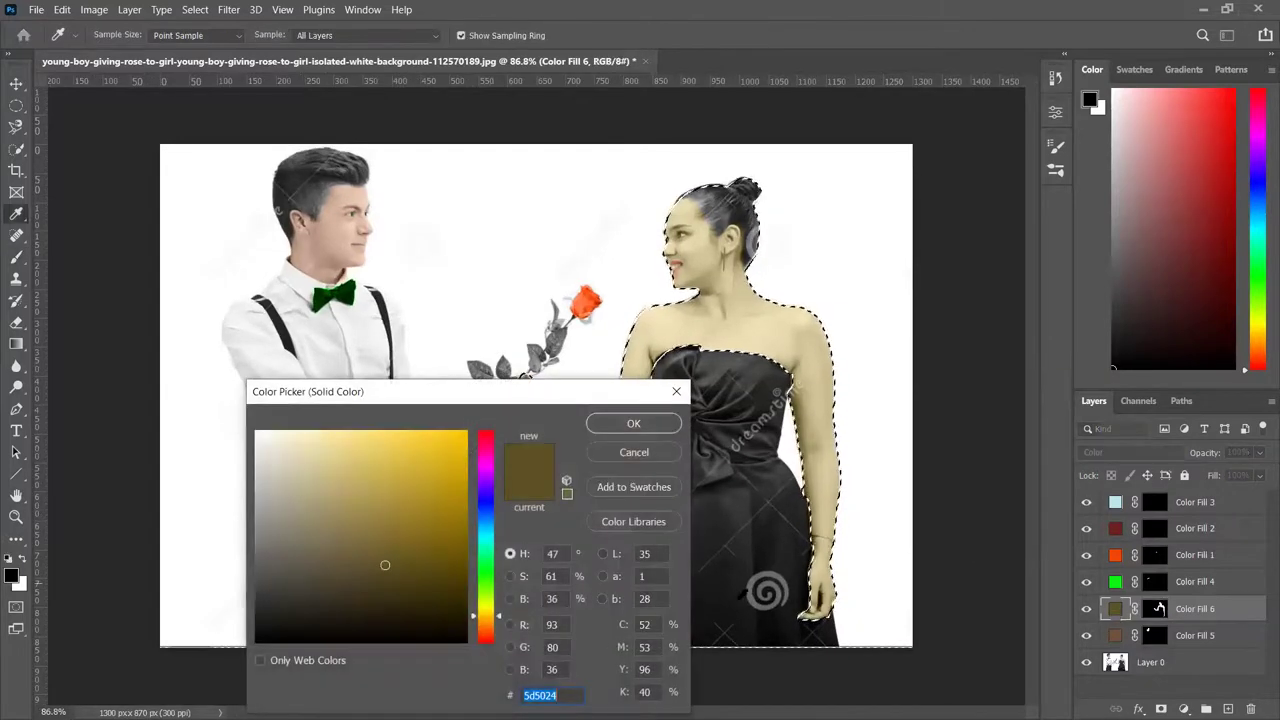
left_click_drag(492, 396, 391, 377)
left_click(356, 610)
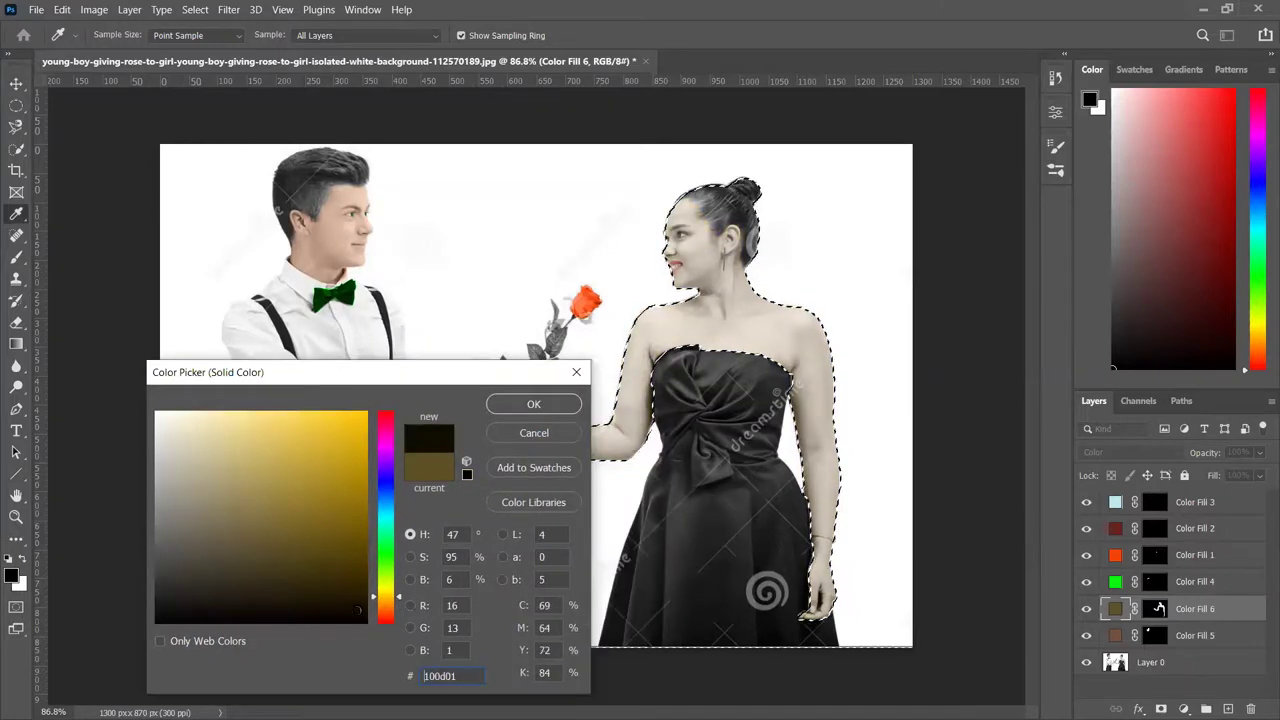
left_click_drag(356, 610, 348, 612)
left_click(248, 610)
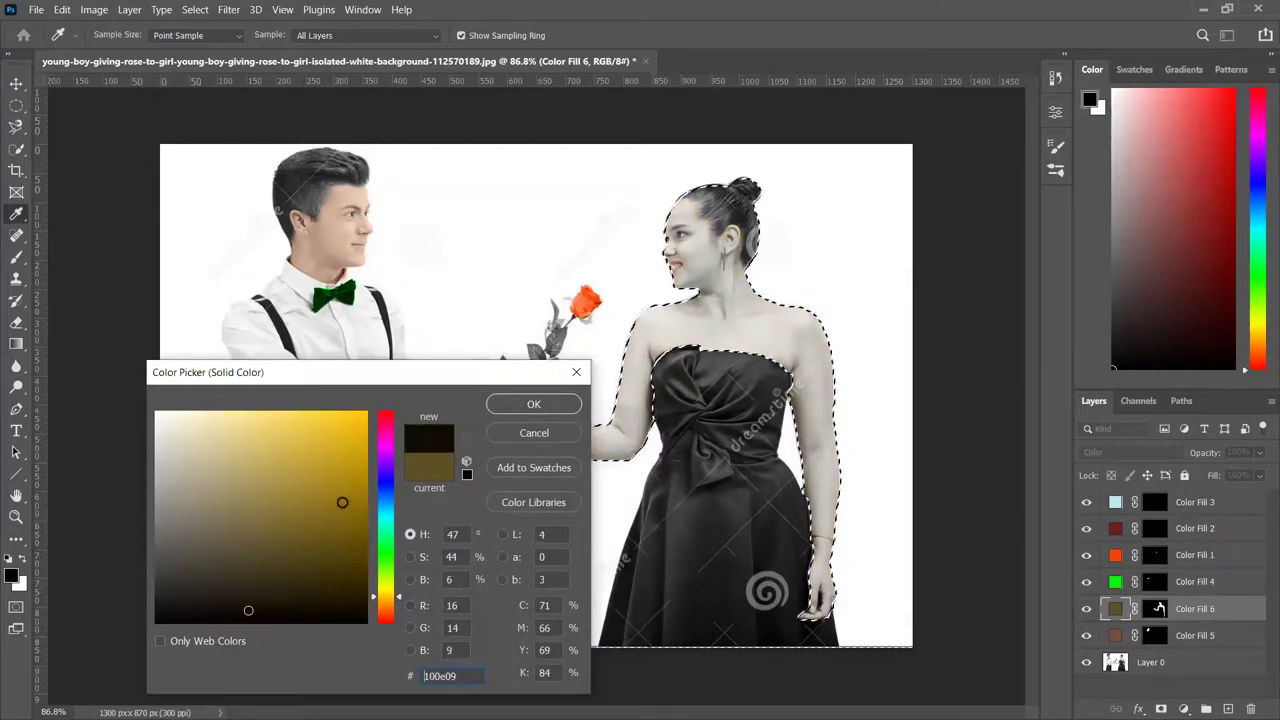
left_click(390, 485)
mouse_move(342, 426)
left_mouse_down()
mouse_move(171, 437)
mouse_move(201, 602)
left_mouse_up()
left_click_drag(398, 592, 398, 601)
mouse_move(330, 541)
left_mouse_down()
mouse_move(327, 615)
mouse_move(363, 573)
mouse_move(260, 590)
mouse_move(211, 571)
mouse_move(166, 617)
mouse_move(290, 546)
mouse_move(343, 558)
mouse_move(310, 456)
mouse_move(320, 432)
mouse_move(286, 423)
mouse_move(324, 518)
mouse_move(323, 489)
mouse_move(298, 431)
mouse_move(309, 511)
mouse_move(341, 574)
mouse_move(357, 546)
mouse_move(352, 557)
left_mouse_up()
left_click(399, 604)
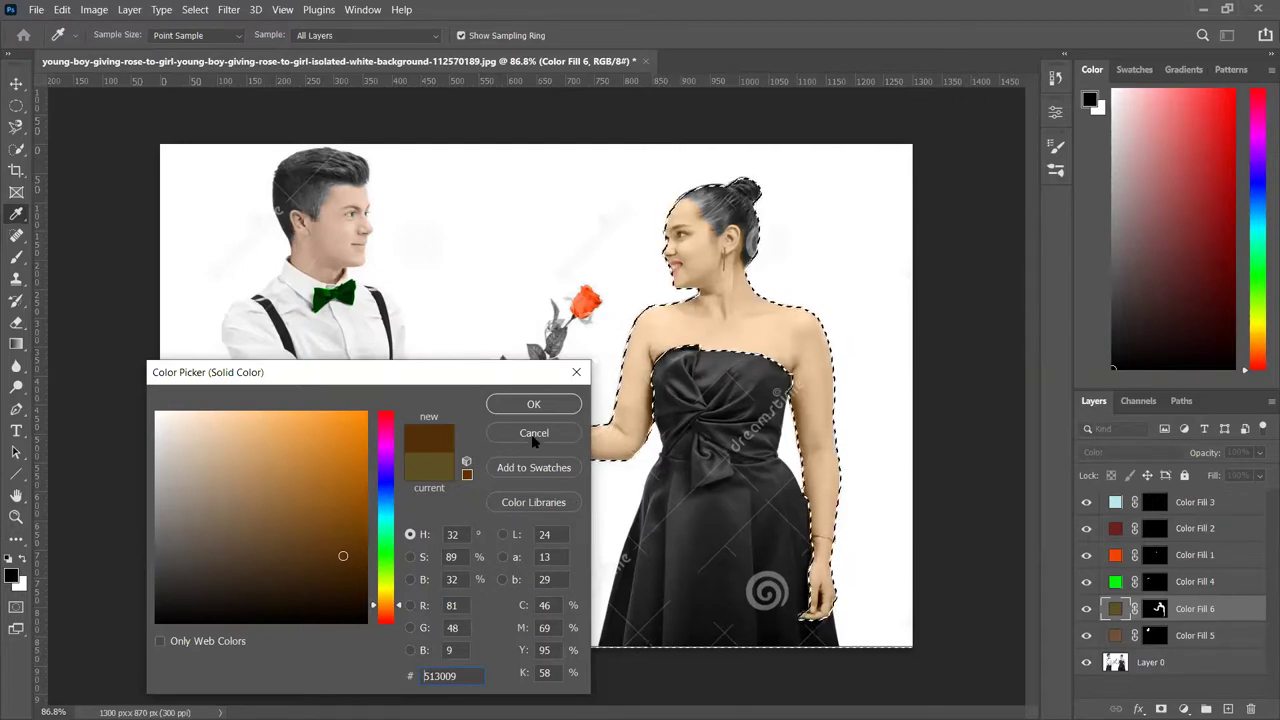
left_click(534, 405)
key("b")
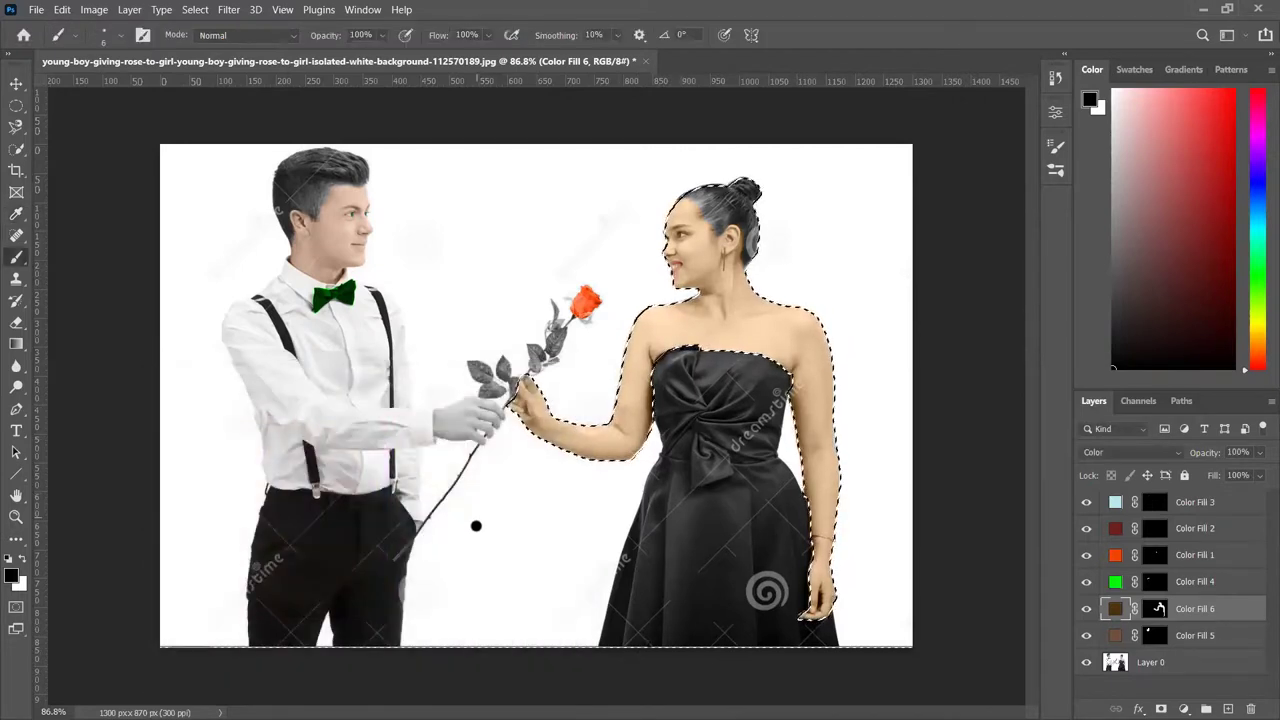
- Paint white on Color Fill 5's mask over the back of the boy's hand
left_click(1154, 635)
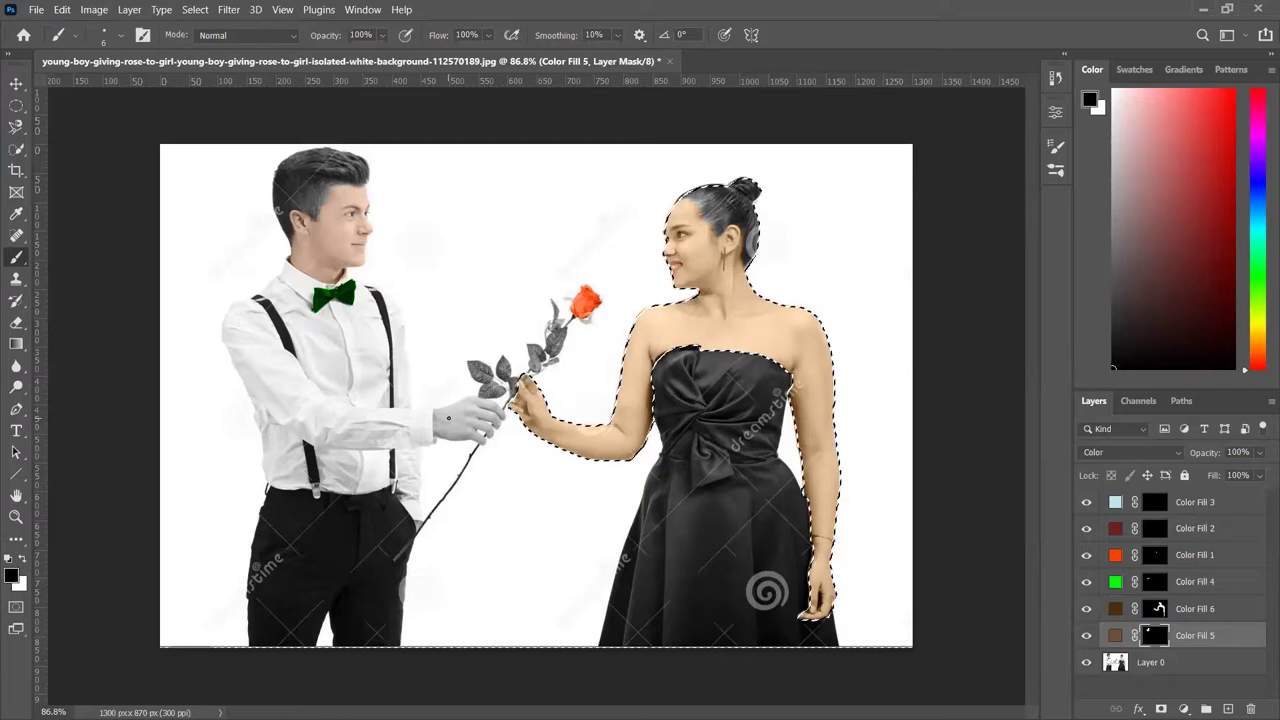
key("x")
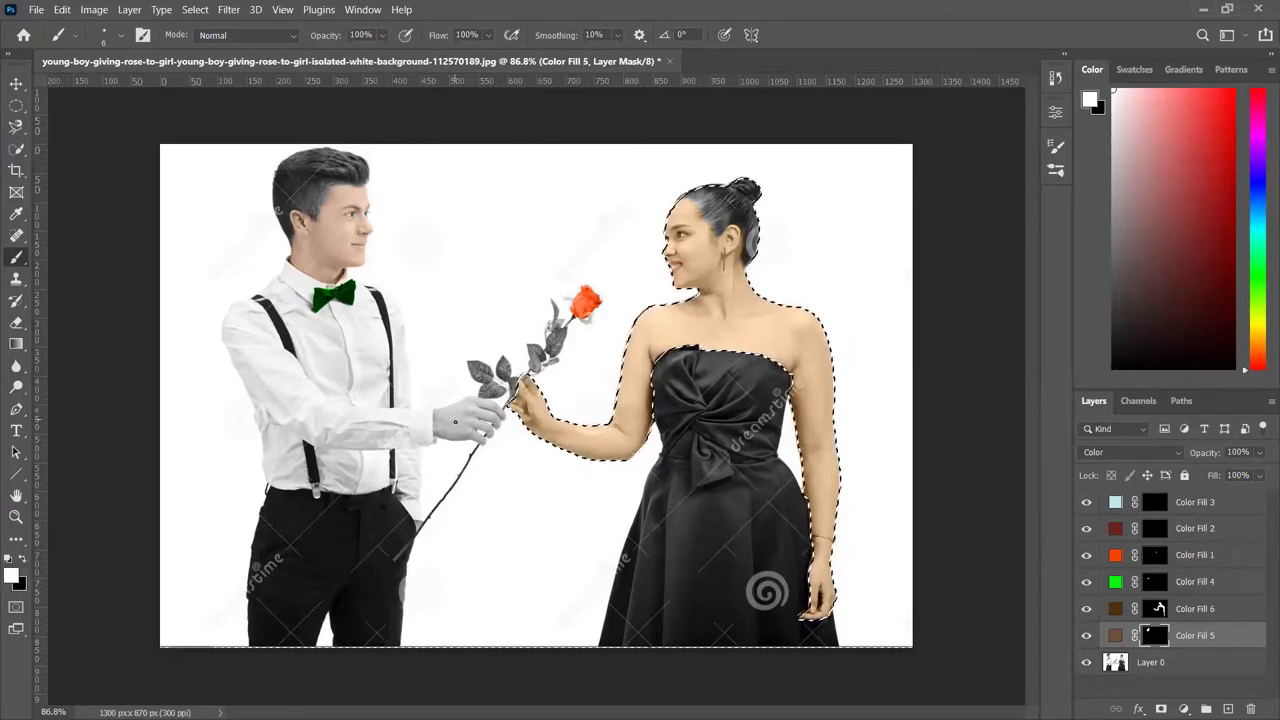
scroll(450, 412, "up", 5)
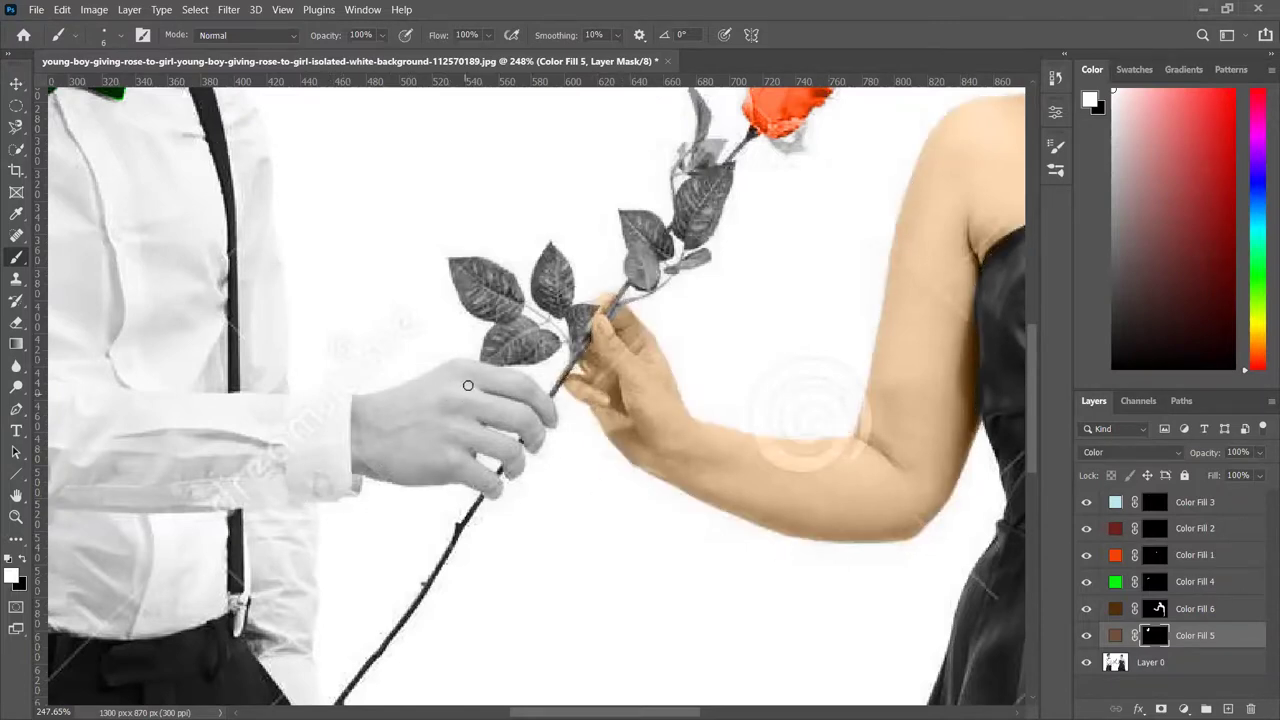
left_click_drag(454, 412, 460, 396)
left_click(22, 148)
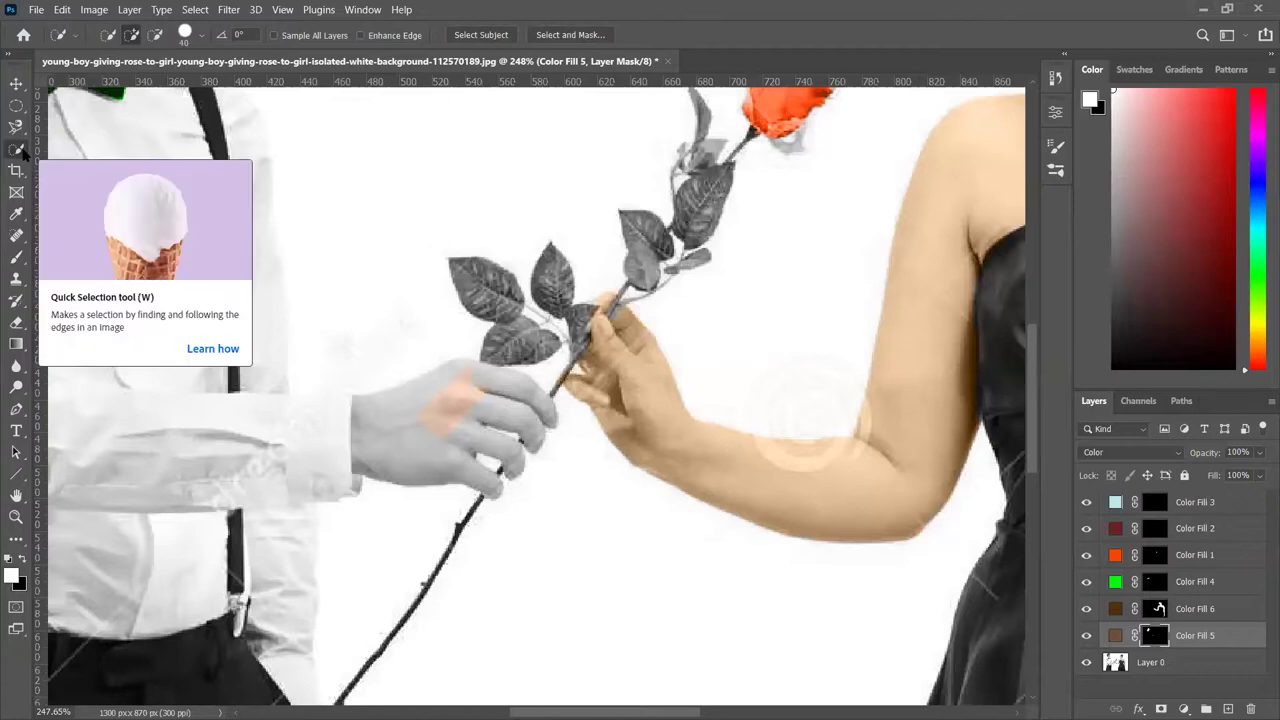
- Try Magic Wand selections of the hand on Layer 0 at tolerance 130, then 50, then enter Quick Mask
right_click(22, 148)
left_click(80, 183)
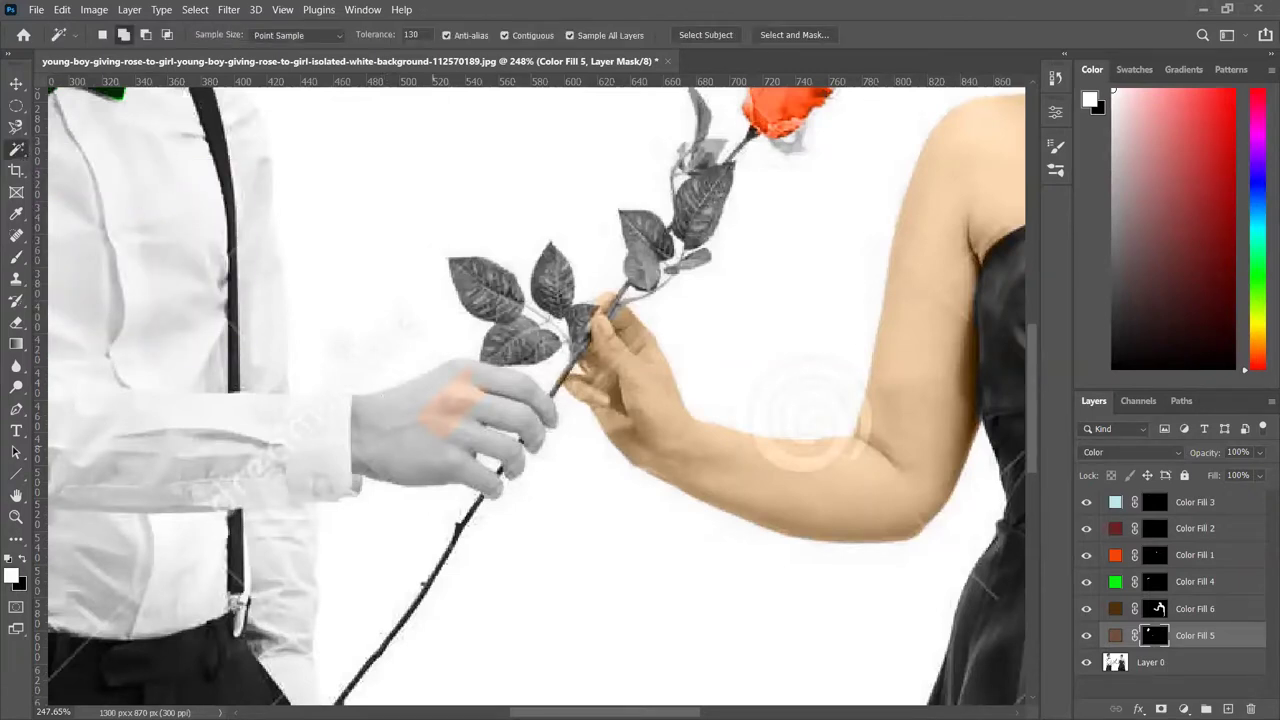
left_click(1150, 662)
left_click(417, 455)
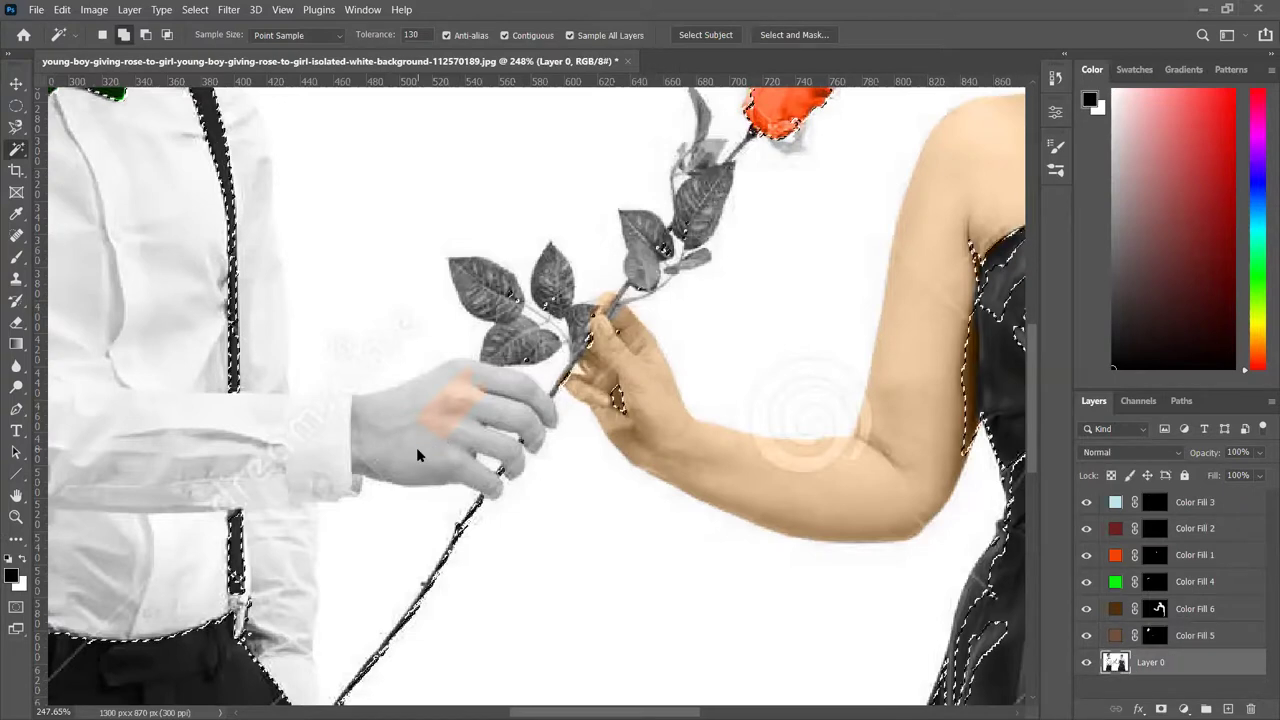
key("ctrl+d")
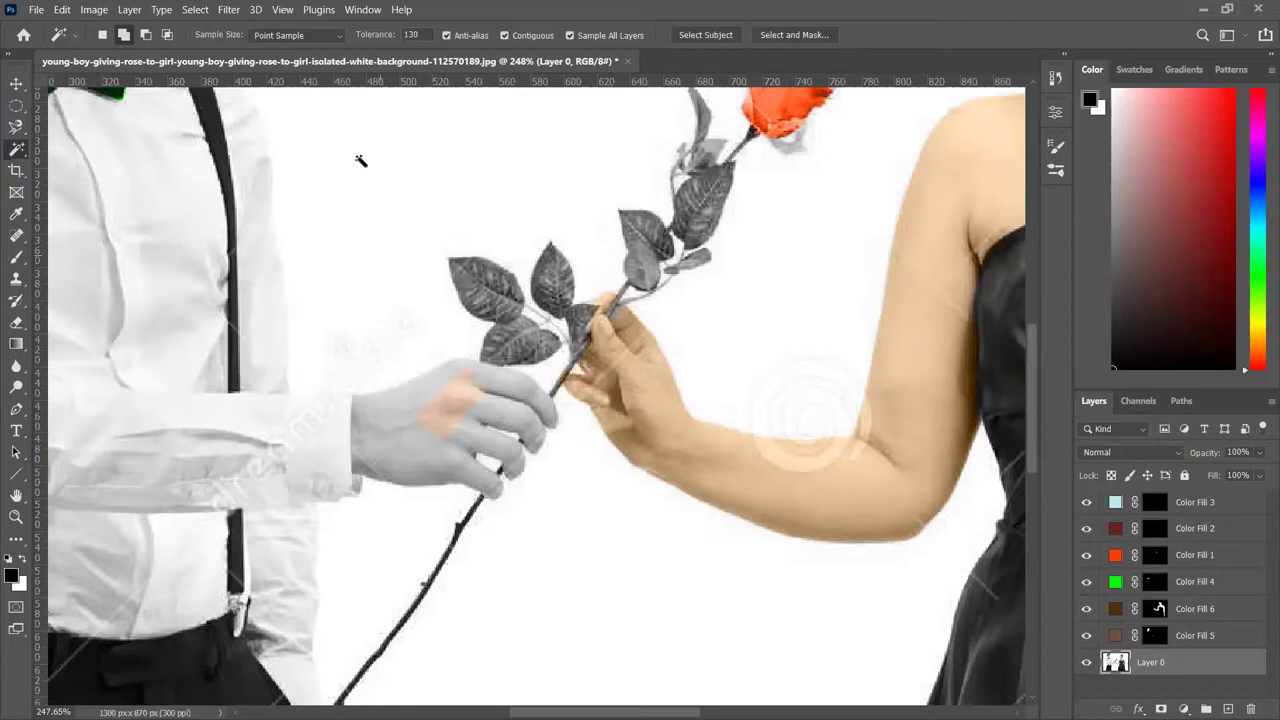
left_click(418, 34)
left_click(413, 399)
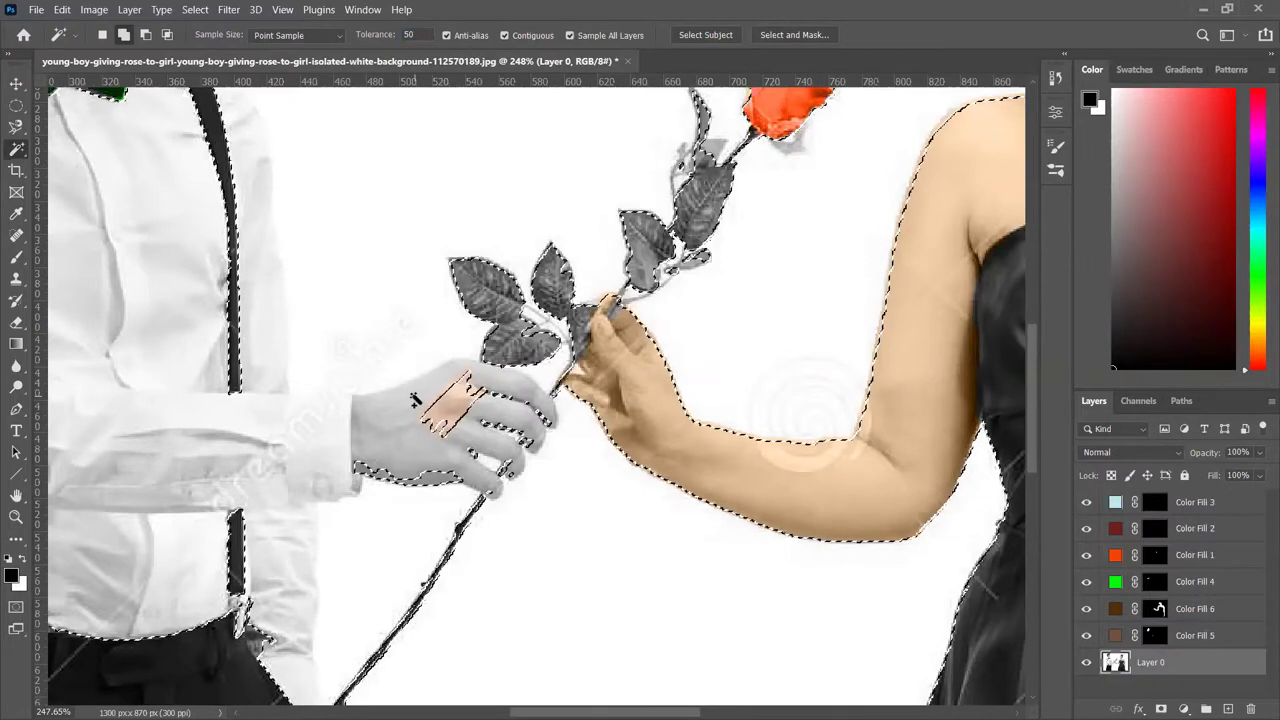
key("ctrl+d")
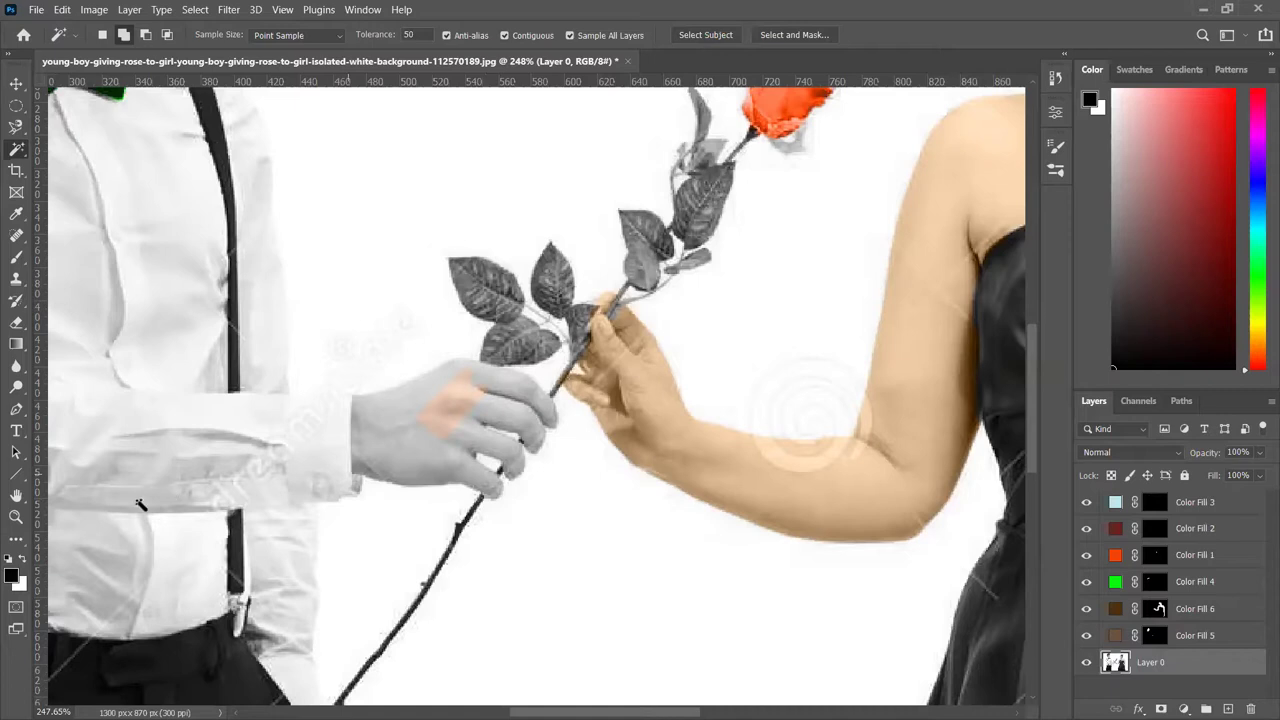
left_click(17, 609)
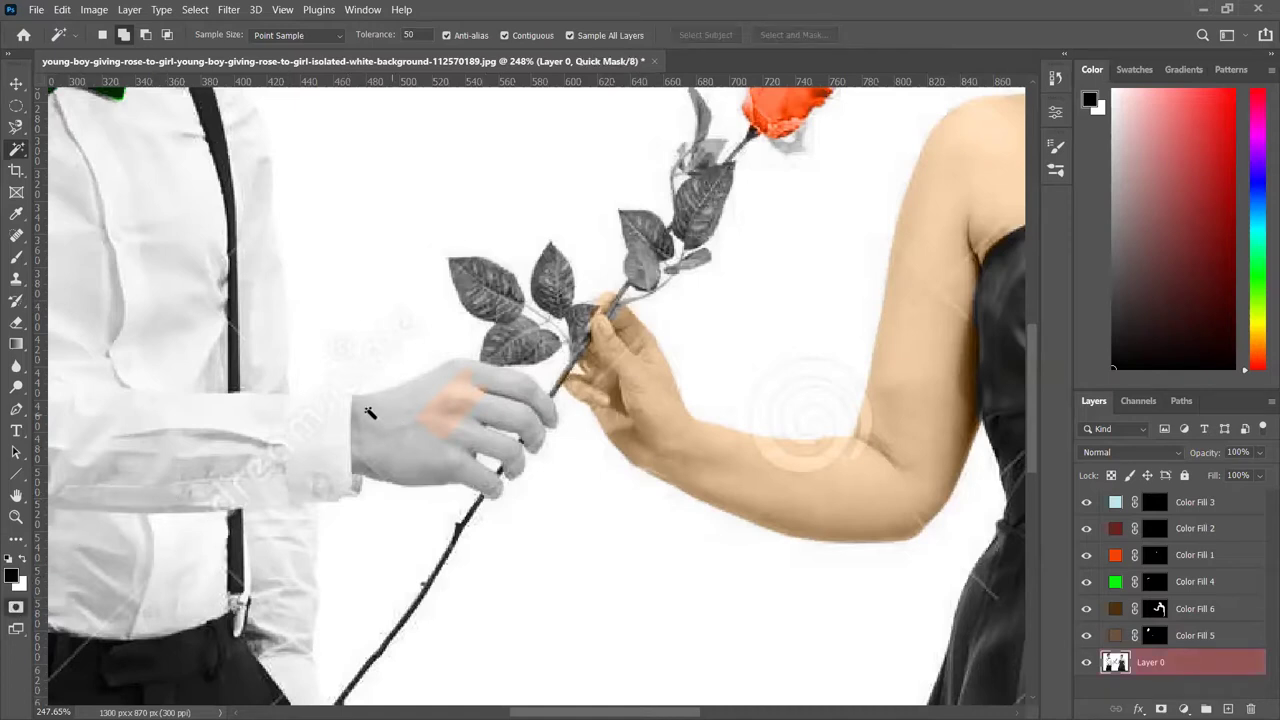
- Paint over the boy's hand in Quick Mask with a size-25 brush and convert it to a selection
left_click(22, 258)
mouse_move(452, 364)
left_mouse_down()
mouse_move(360, 395)
mouse_move(357, 470)
mouse_move(493, 495)
mouse_move(470, 449)
mouse_move(501, 452)
mouse_move(514, 474)
mouse_move(520, 452)
mouse_move(474, 418)
mouse_move(515, 424)
mouse_move(535, 449)
mouse_move(537, 409)
mouse_move(550, 424)
mouse_move(552, 406)
mouse_move(530, 379)
mouse_move(445, 377)
left_mouse_up()
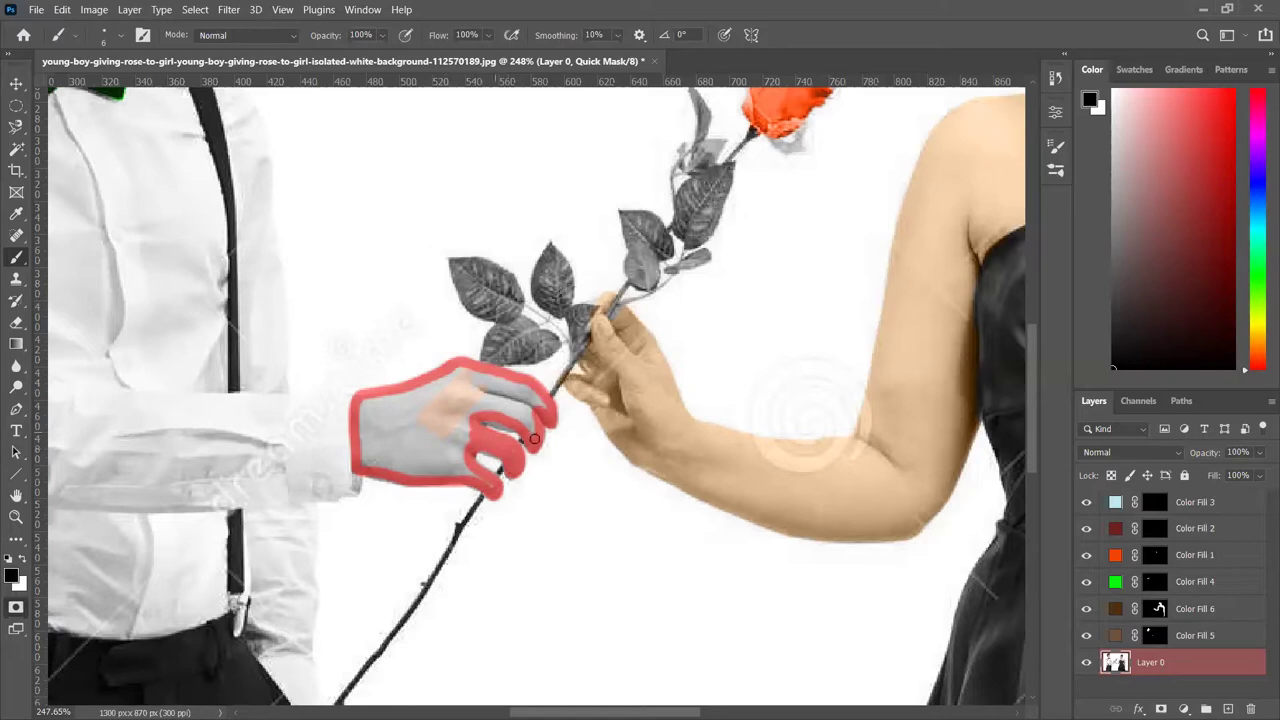
left_click_drag(490, 487, 450, 466)
key("bracketright")
key("bracketright")
key("bracketright")
key("bracketright")
mouse_move(451, 391)
left_mouse_down()
mouse_move(371, 413)
mouse_move(475, 389)
mouse_move(533, 417)
mouse_move(460, 379)
mouse_move(442, 404)
mouse_move(444, 421)
mouse_move(455, 412)
mouse_move(453, 463)
mouse_move(380, 458)
mouse_move(369, 436)
mouse_move(432, 425)
mouse_move(400, 443)
left_mouse_up()
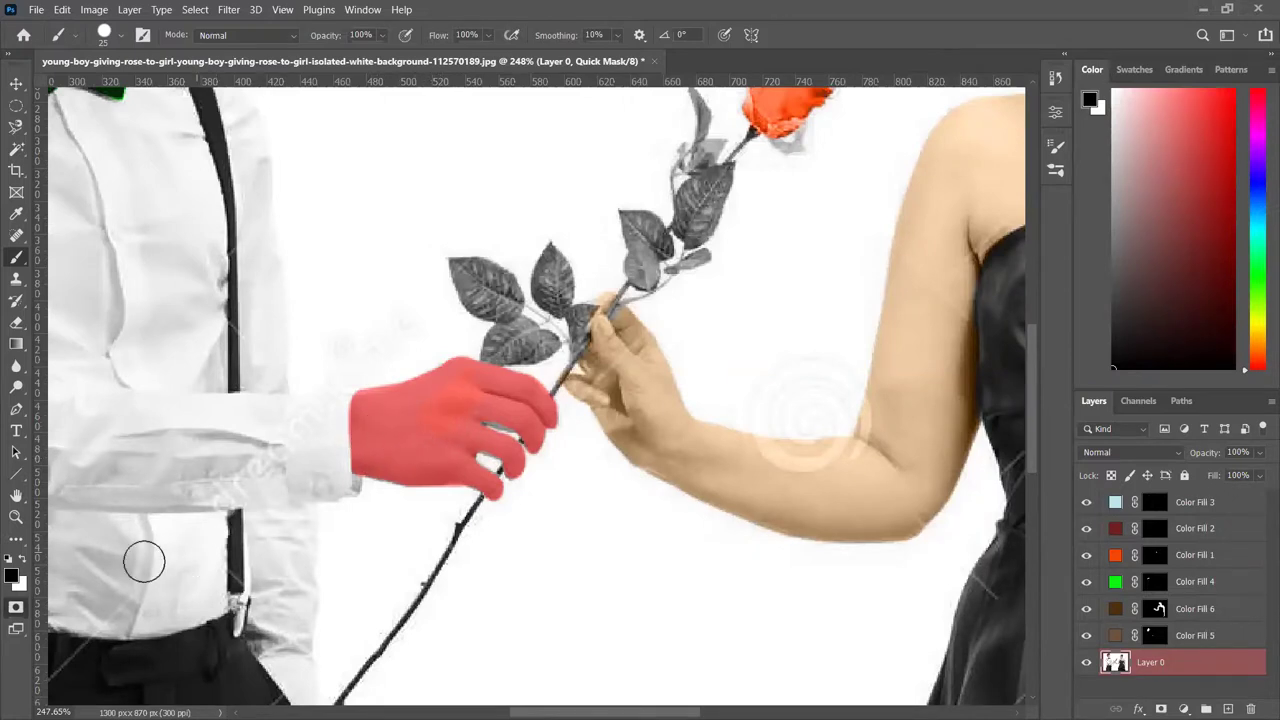
left_click(16, 608)
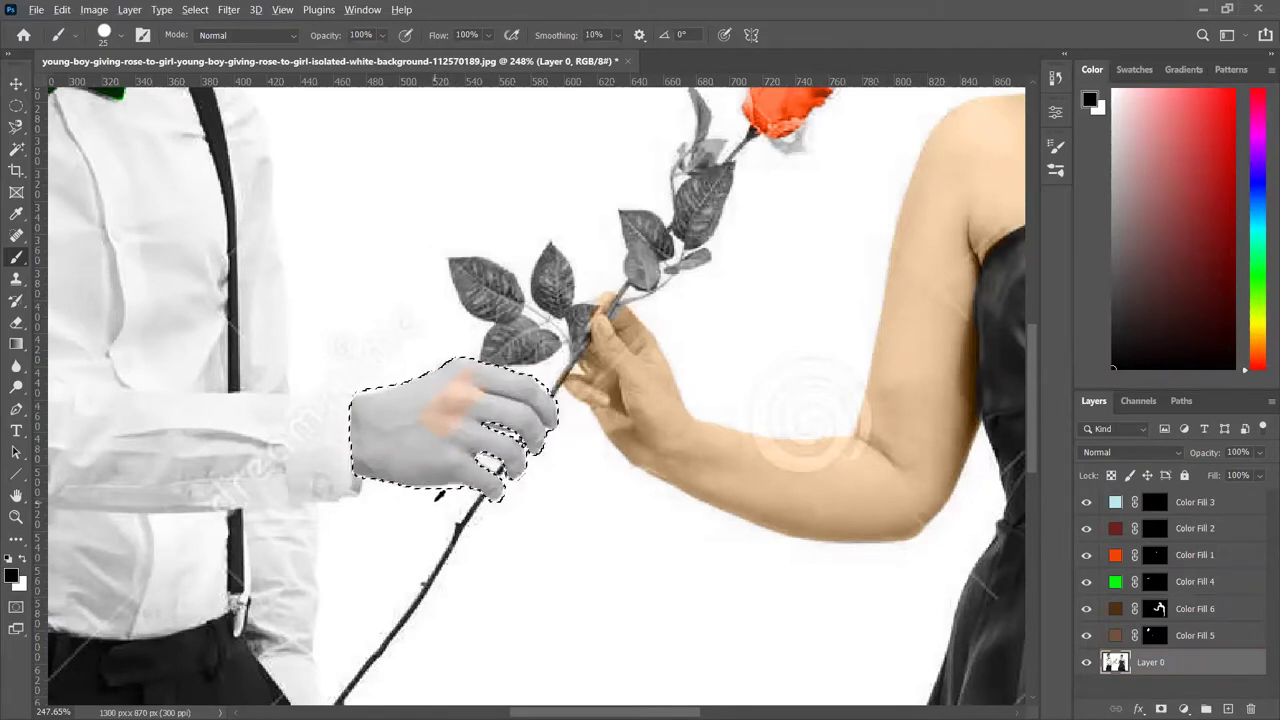
- Fill the hand selection with white on Color Fill 5's mask, brush the remaining fingers, and deselect
key("alt+bracketright")
key("alt+BackSpace")
mouse_move(443, 475)
left_mouse_down()
mouse_move(510, 495)
mouse_move(472, 469)
mouse_move(503, 433)
mouse_move(519, 453)
mouse_move(507, 469)
mouse_move(541, 403)
mouse_move(449, 409)
mouse_move(472, 431)
mouse_move(531, 405)
mouse_move(493, 422)
left_mouse_up()
key("ctrl+d")
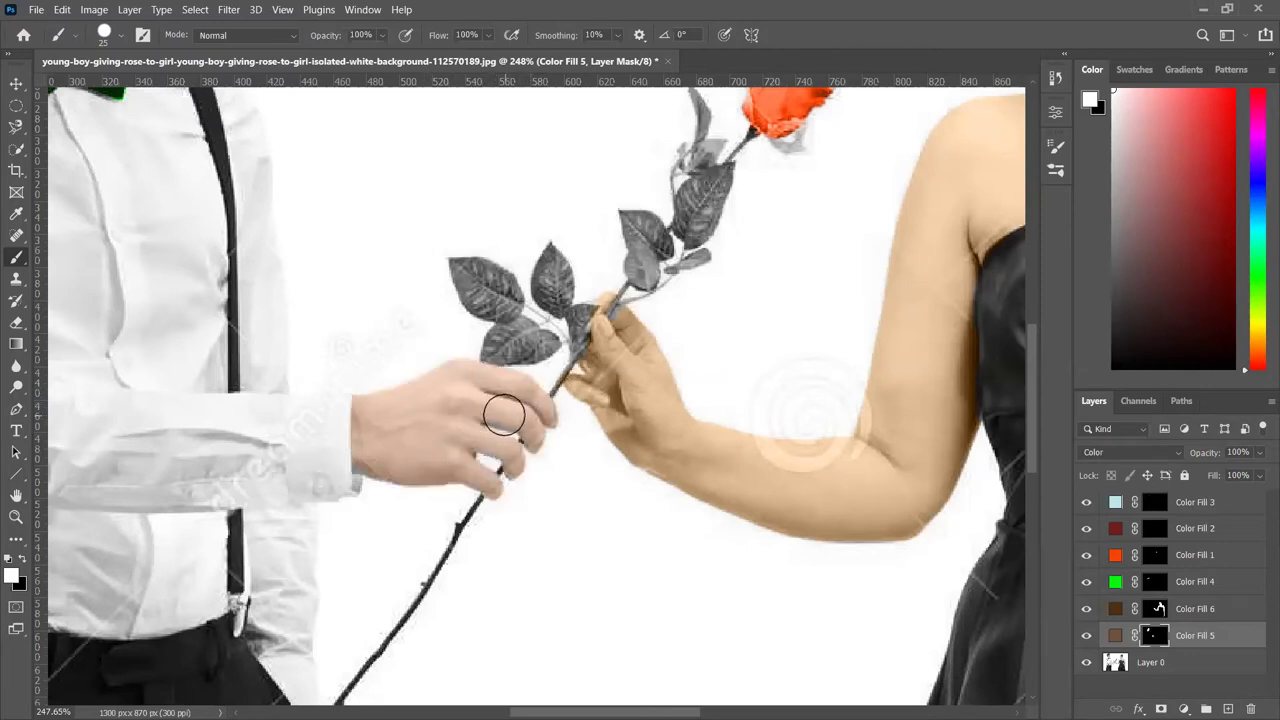
key("bracketleft")
key("bracketleft")
key("bracketleft")
scroll(251, 391, "down", 3)
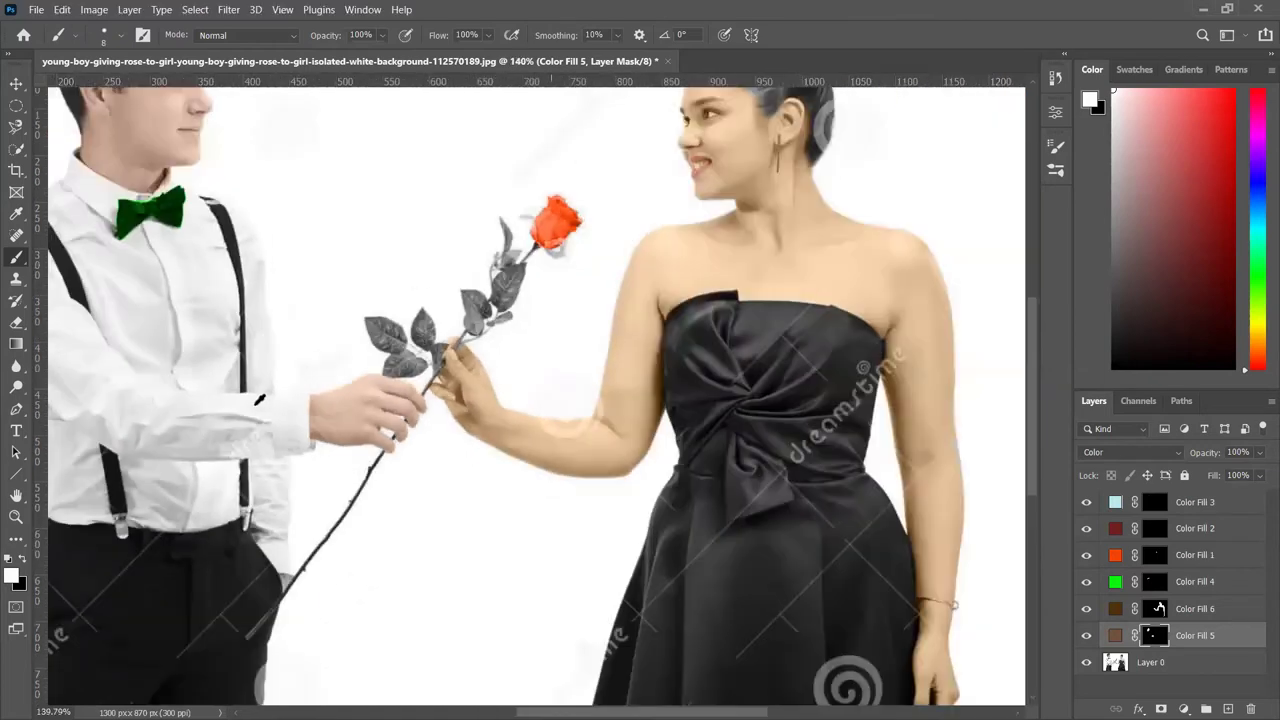
scroll(258, 399, "down", 2)
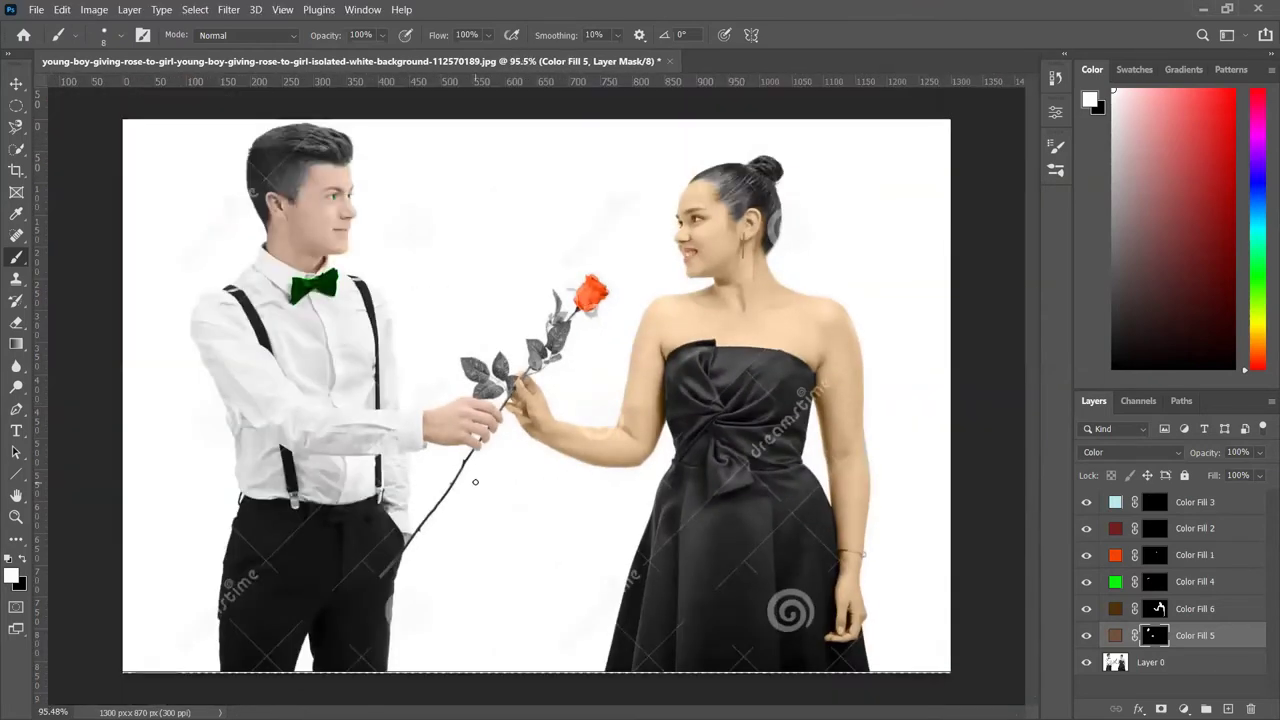